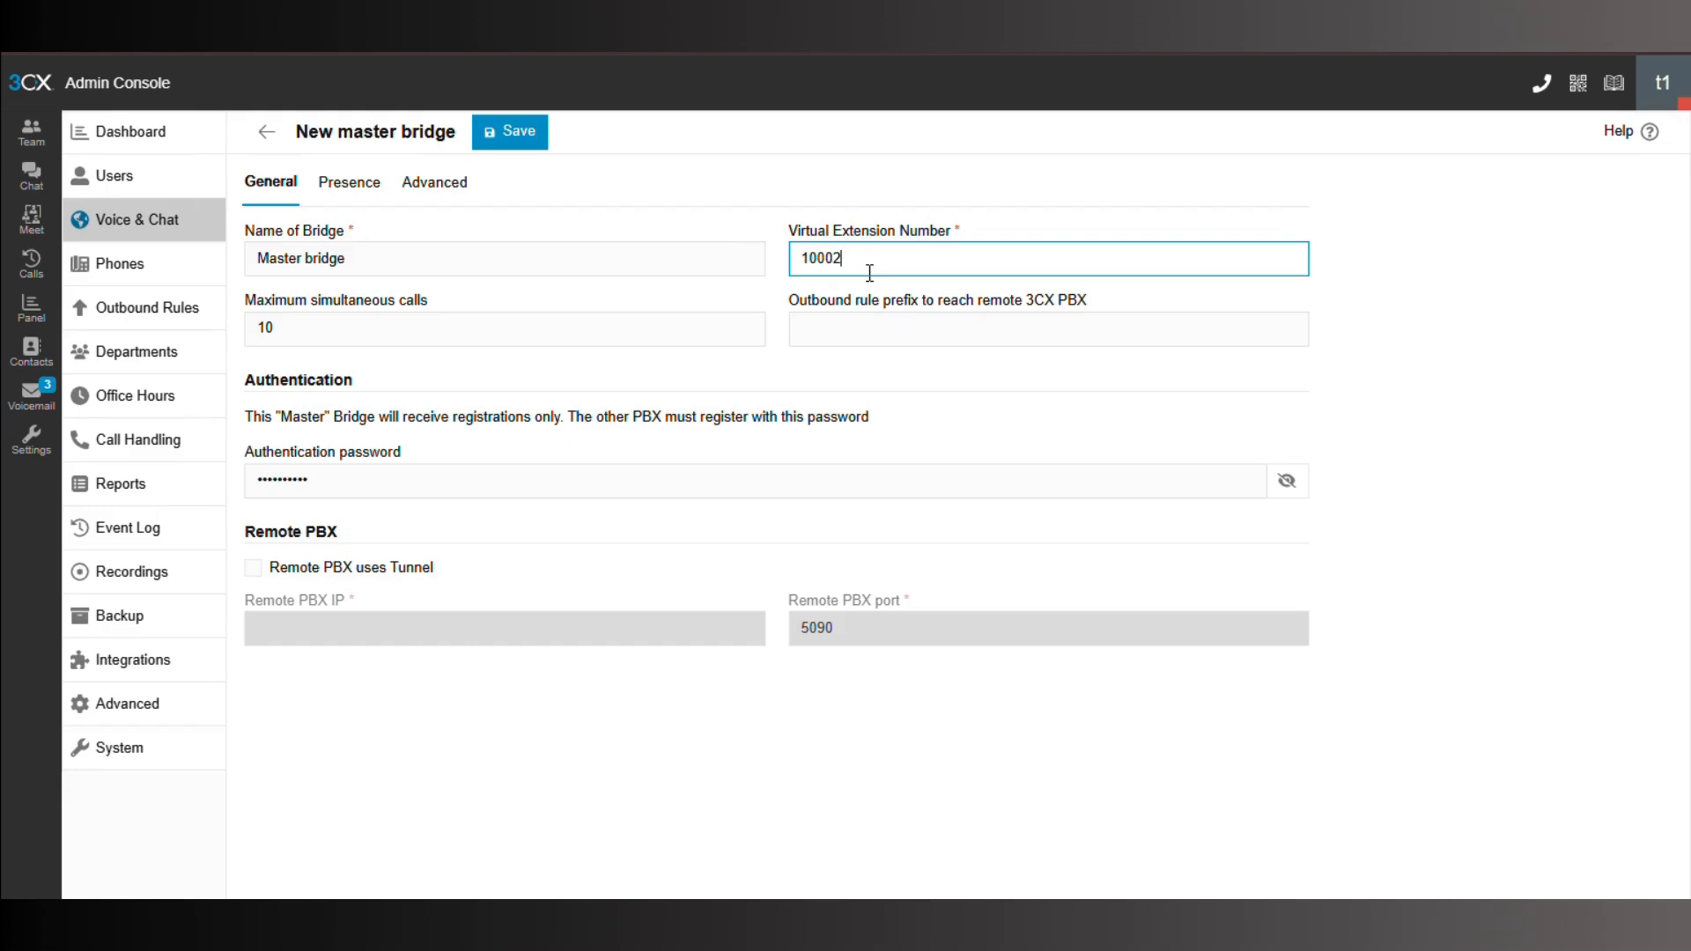
- Set the master bridge's virtual extension number to 10100, with maximum simultaneous calls 5 and outbound rule prefix 5
key(BackSpace)
key(BackSpace)
text(100)
click(599, 331)
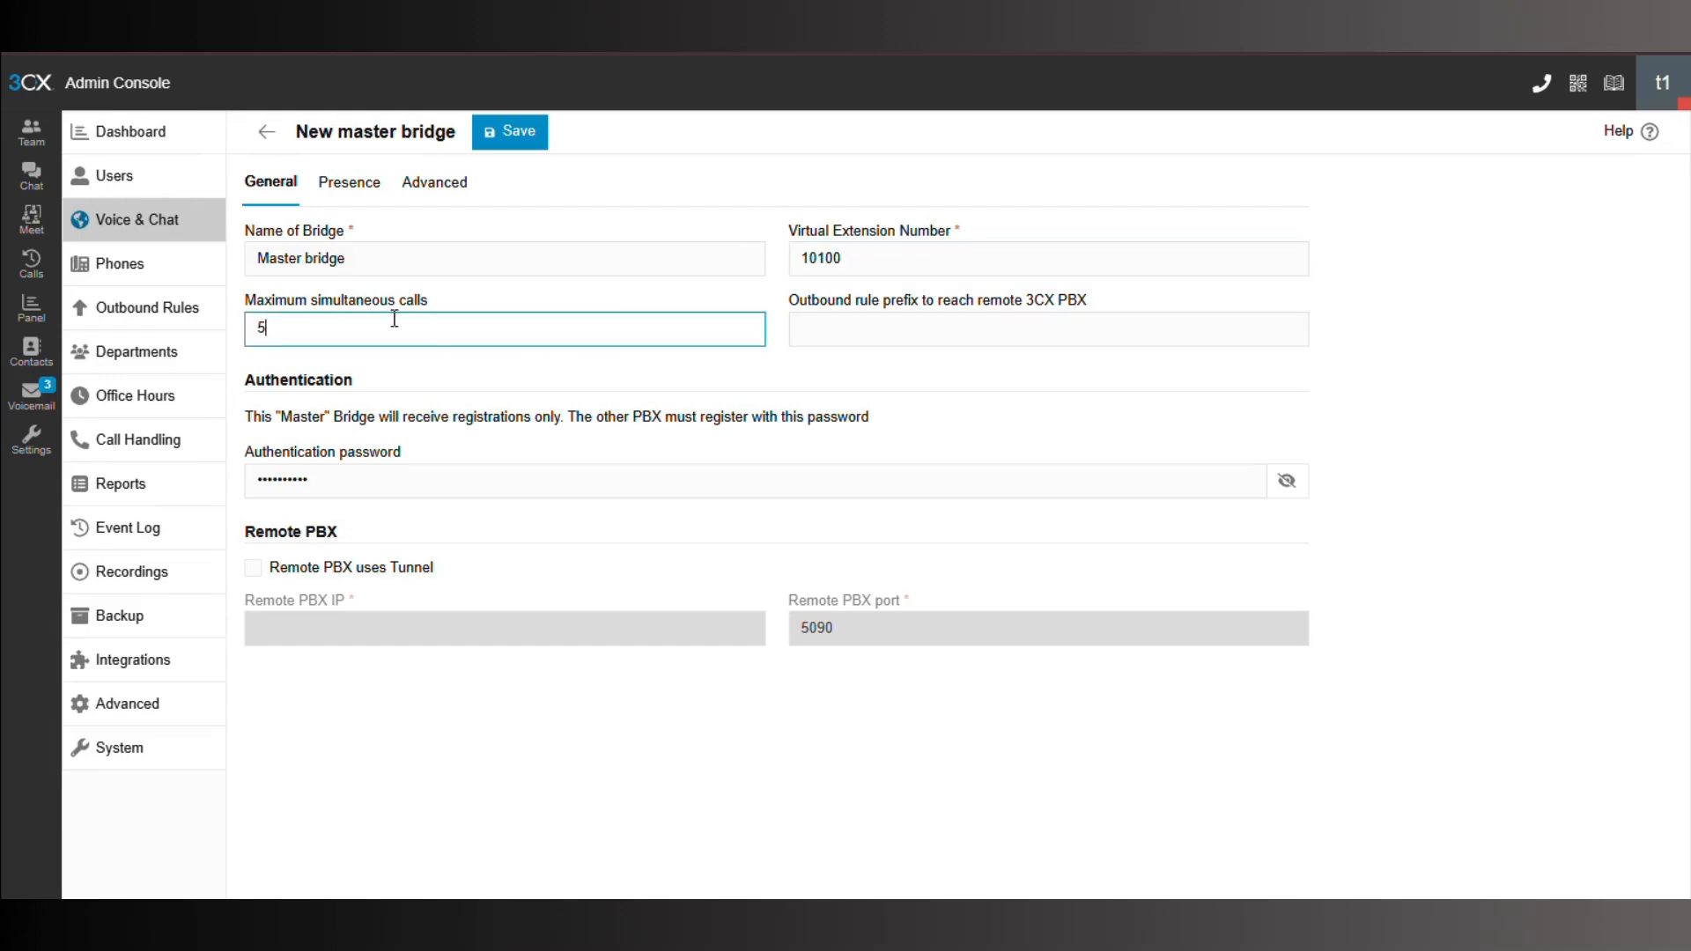
click(858, 331)
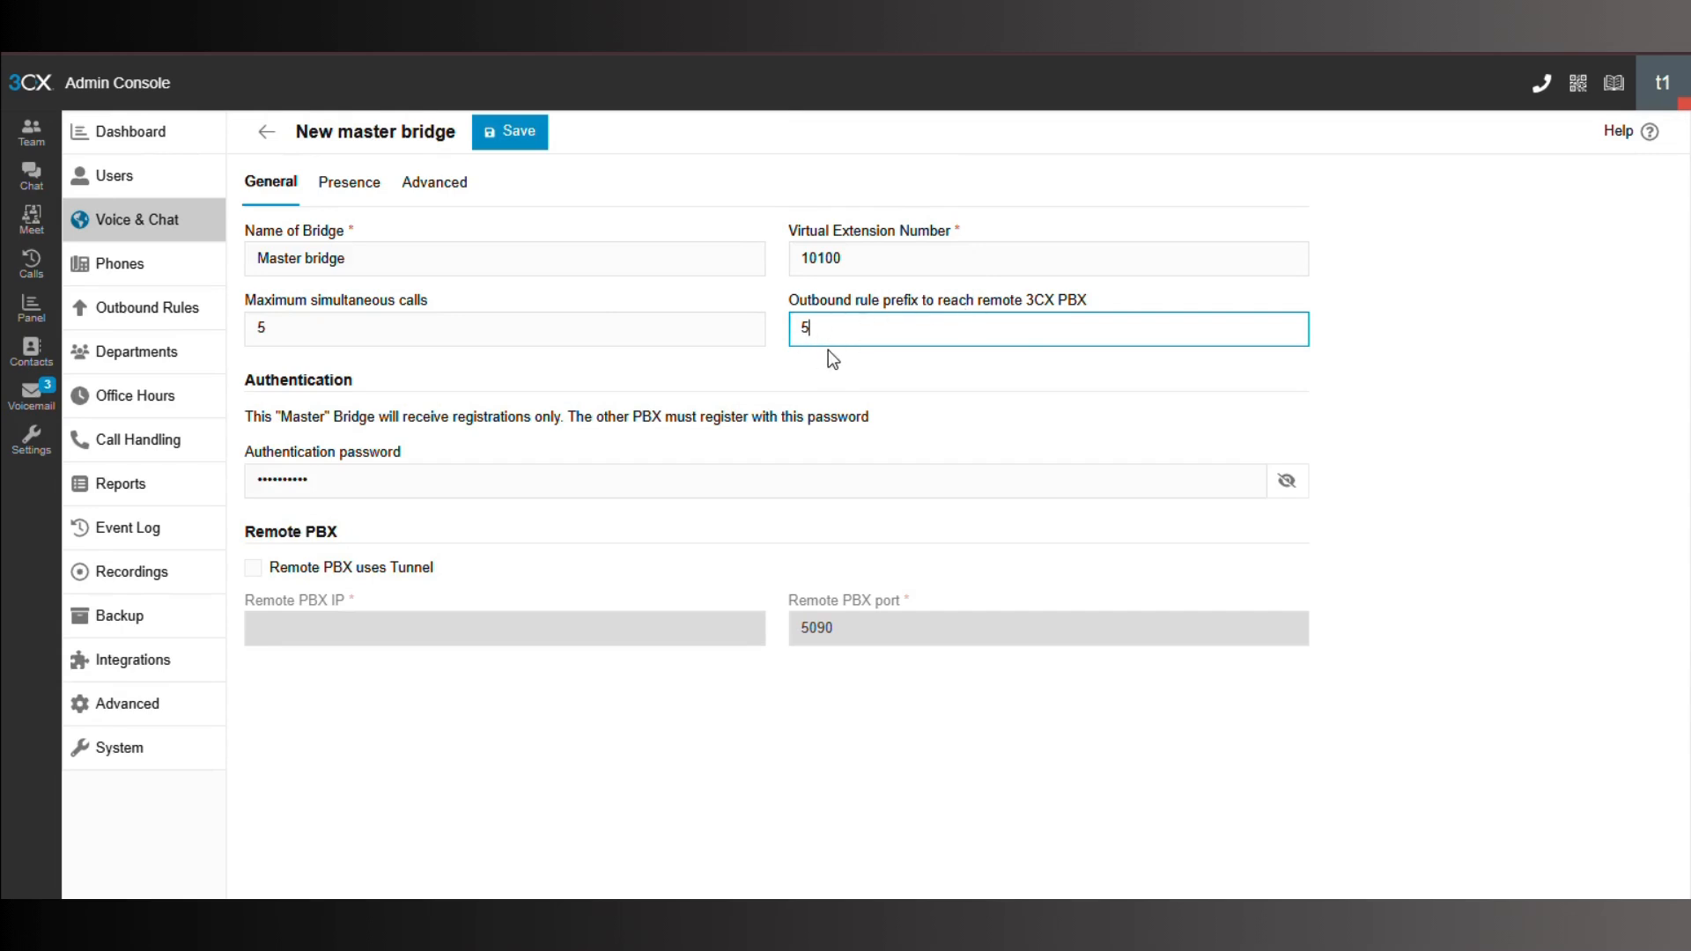
- Enter the master bridge's authentication password, enable the tunnel with the remote PBX IP, and save the bridge
double_click(421, 476)
text(••)
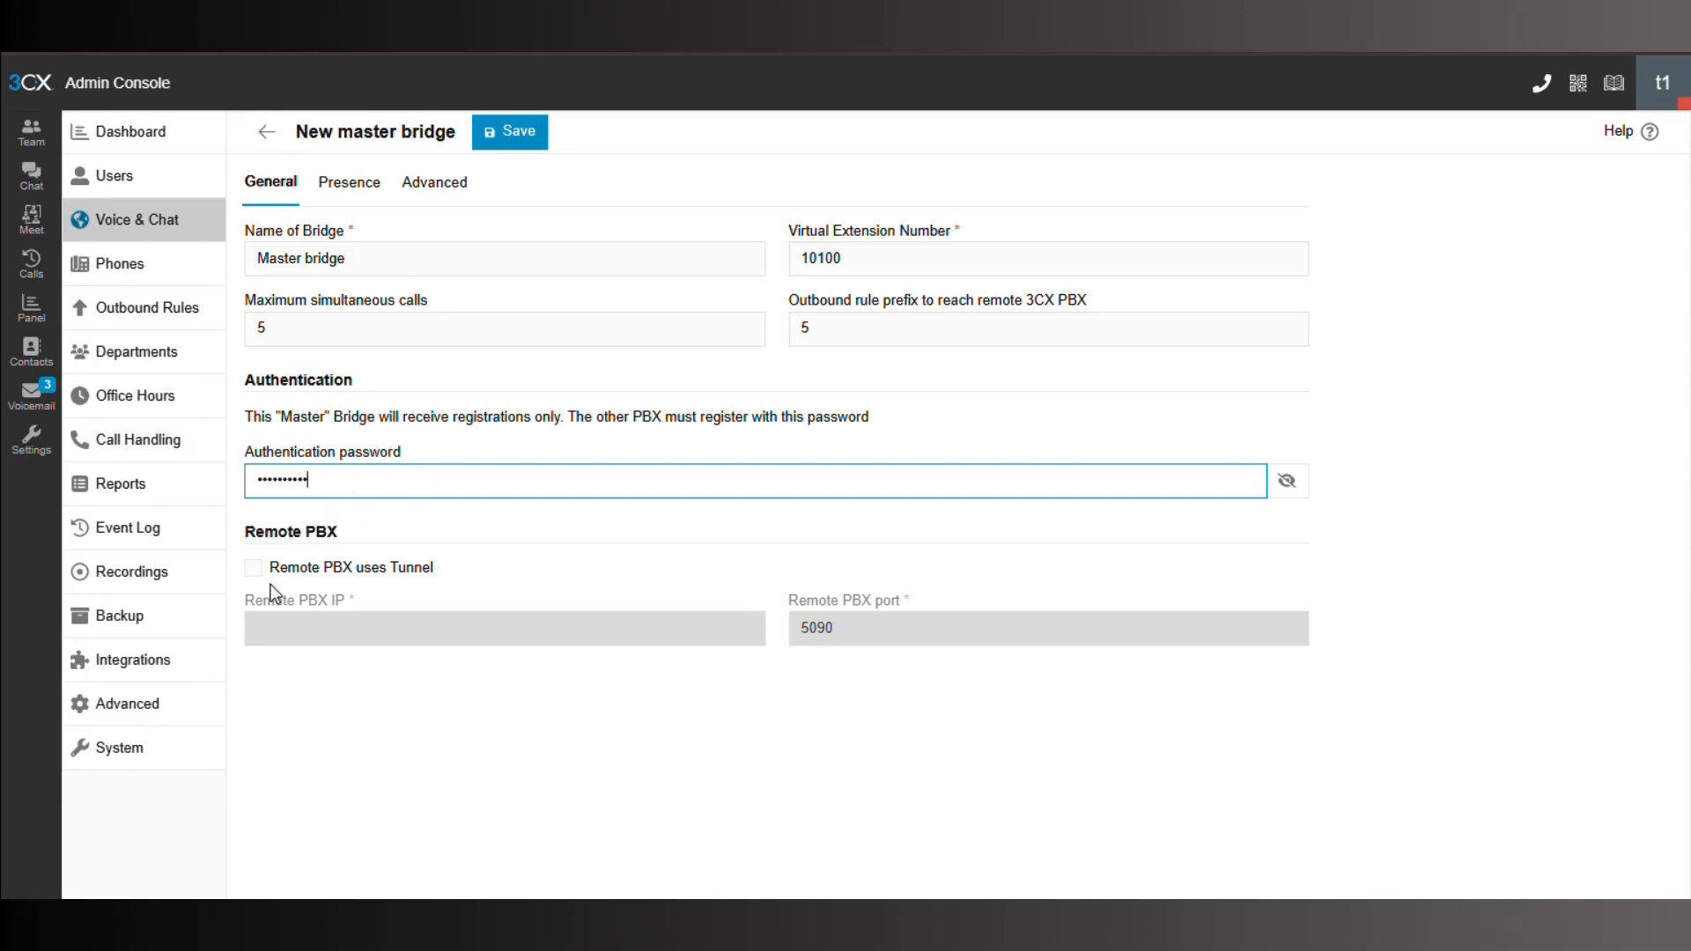
click(254, 568)
click(313, 617)
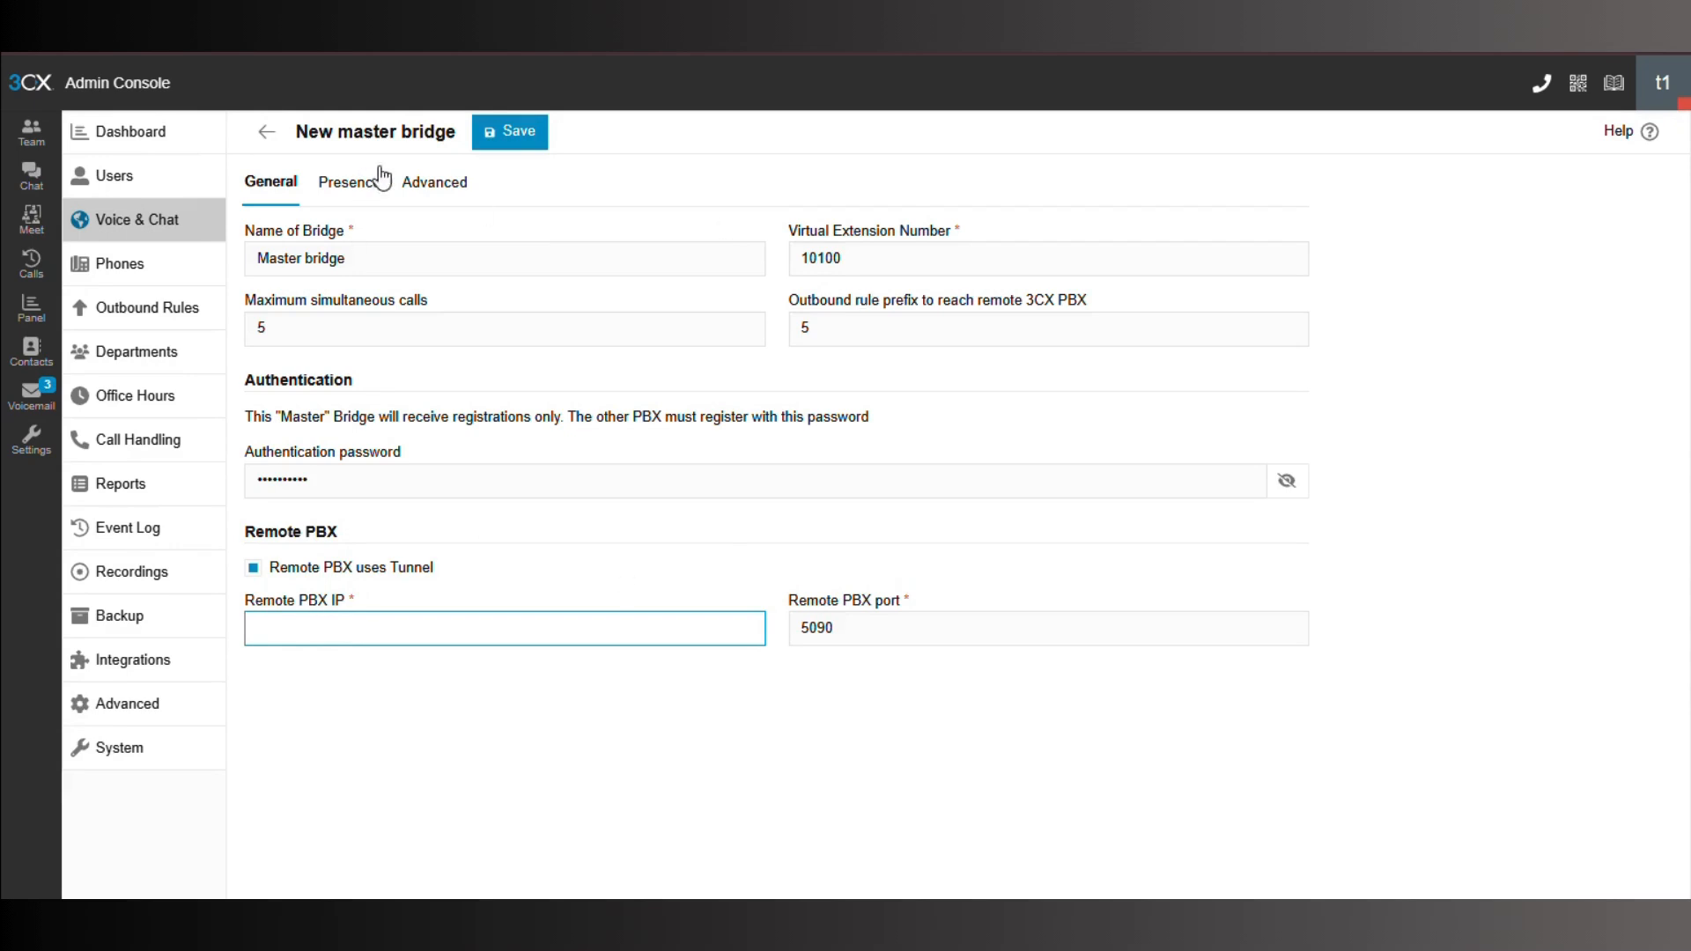
click(495, 136)
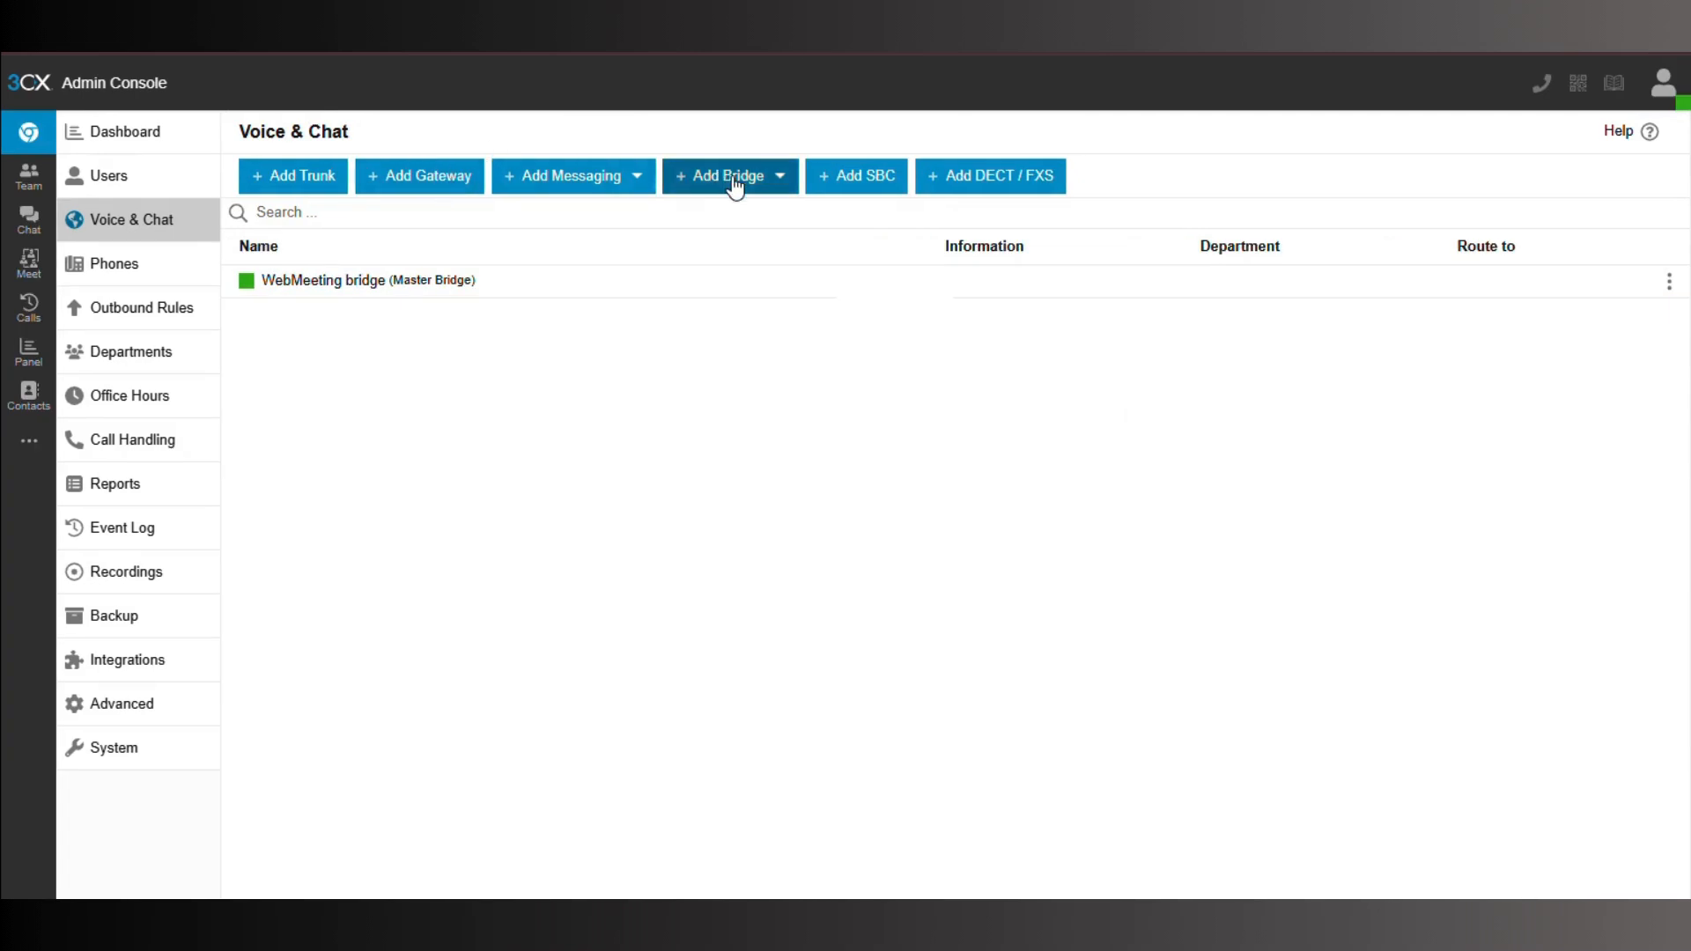
- In the second PBX's admin console, add a slave bridge and name it "Slave bridge"
click(733, 180)
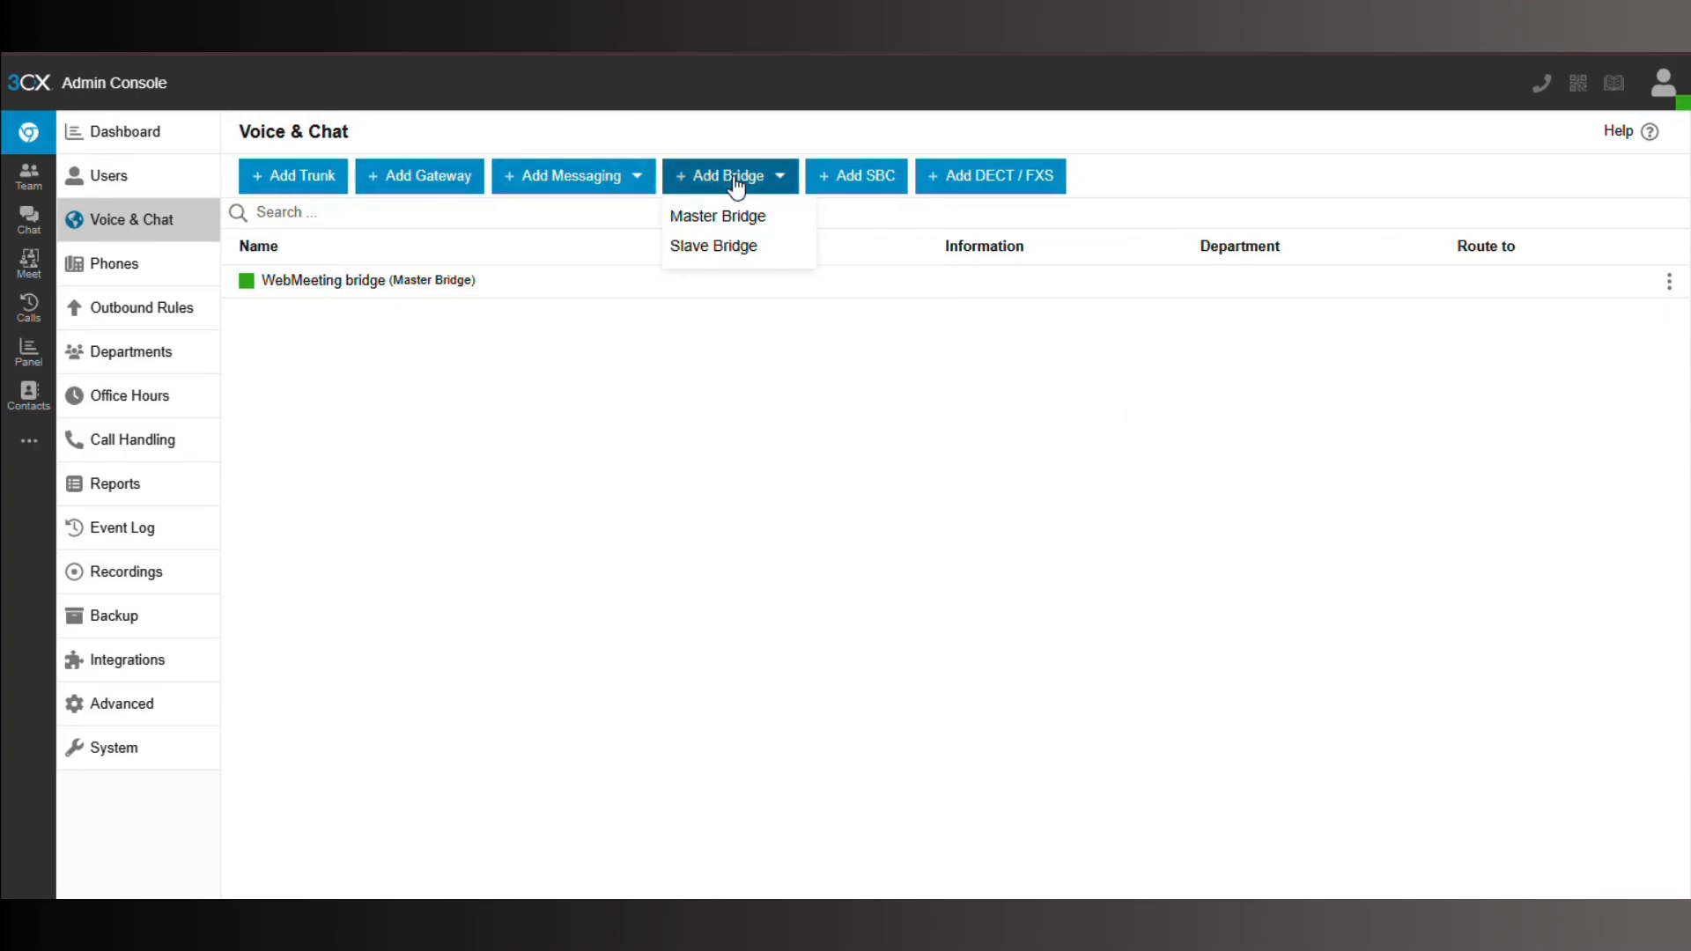
click(714, 253)
click(291, 261)
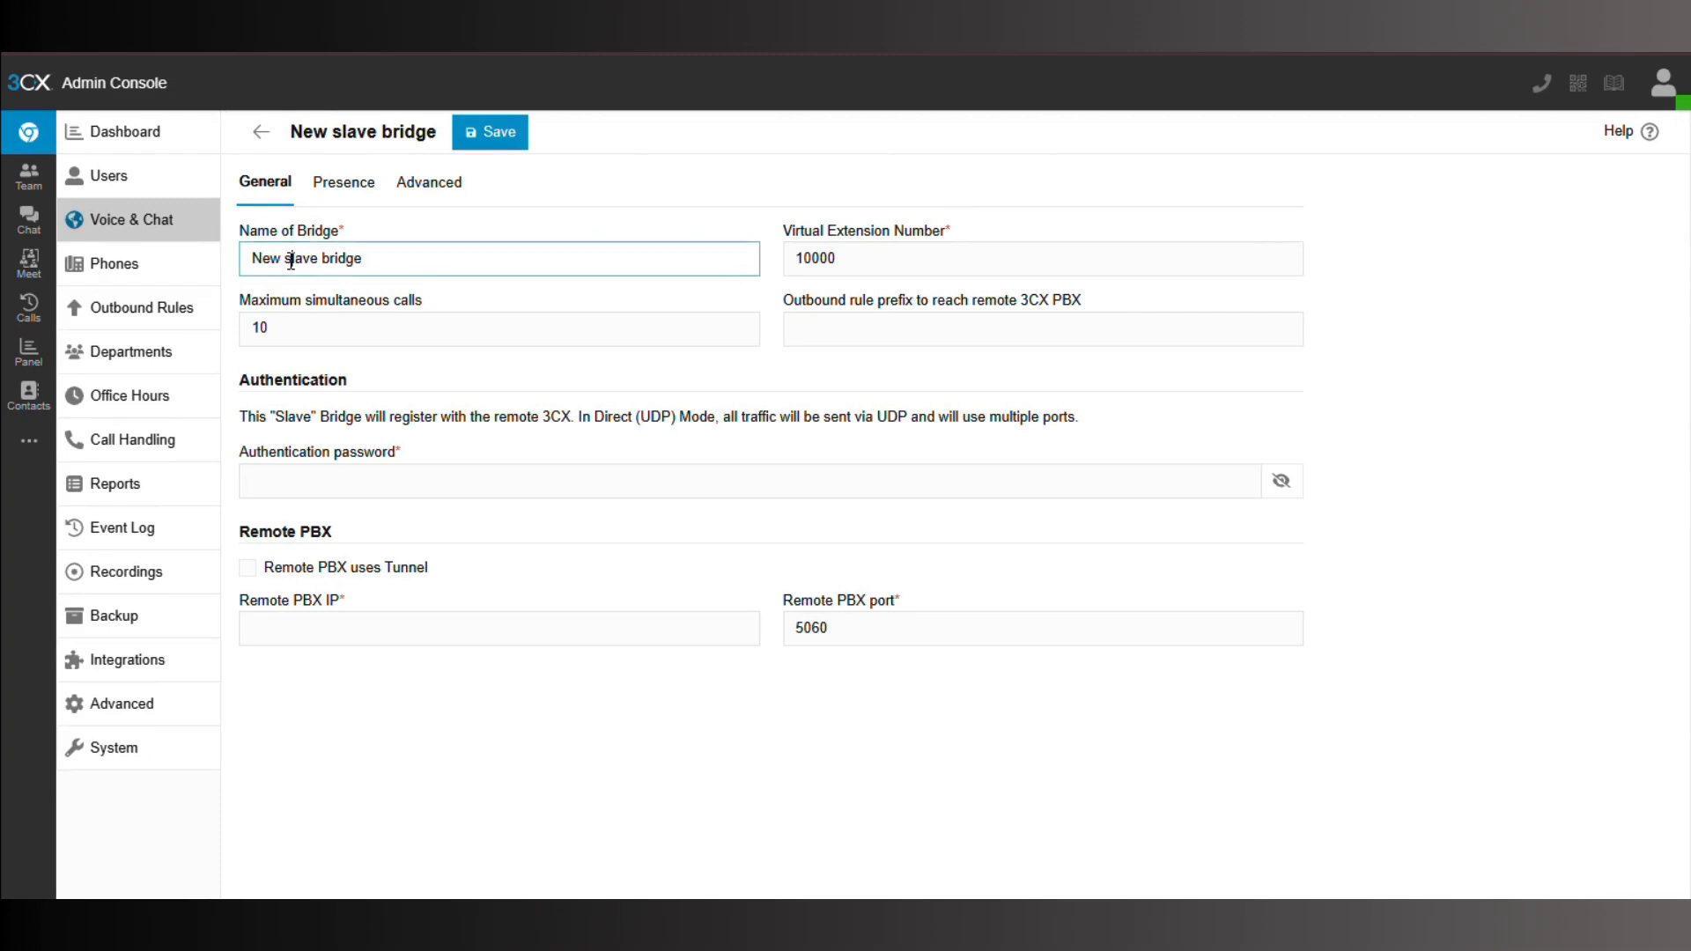
key(BackSpace)
key(BackSpace)
key(BackSpace)
key(BackSpace)
text(S)
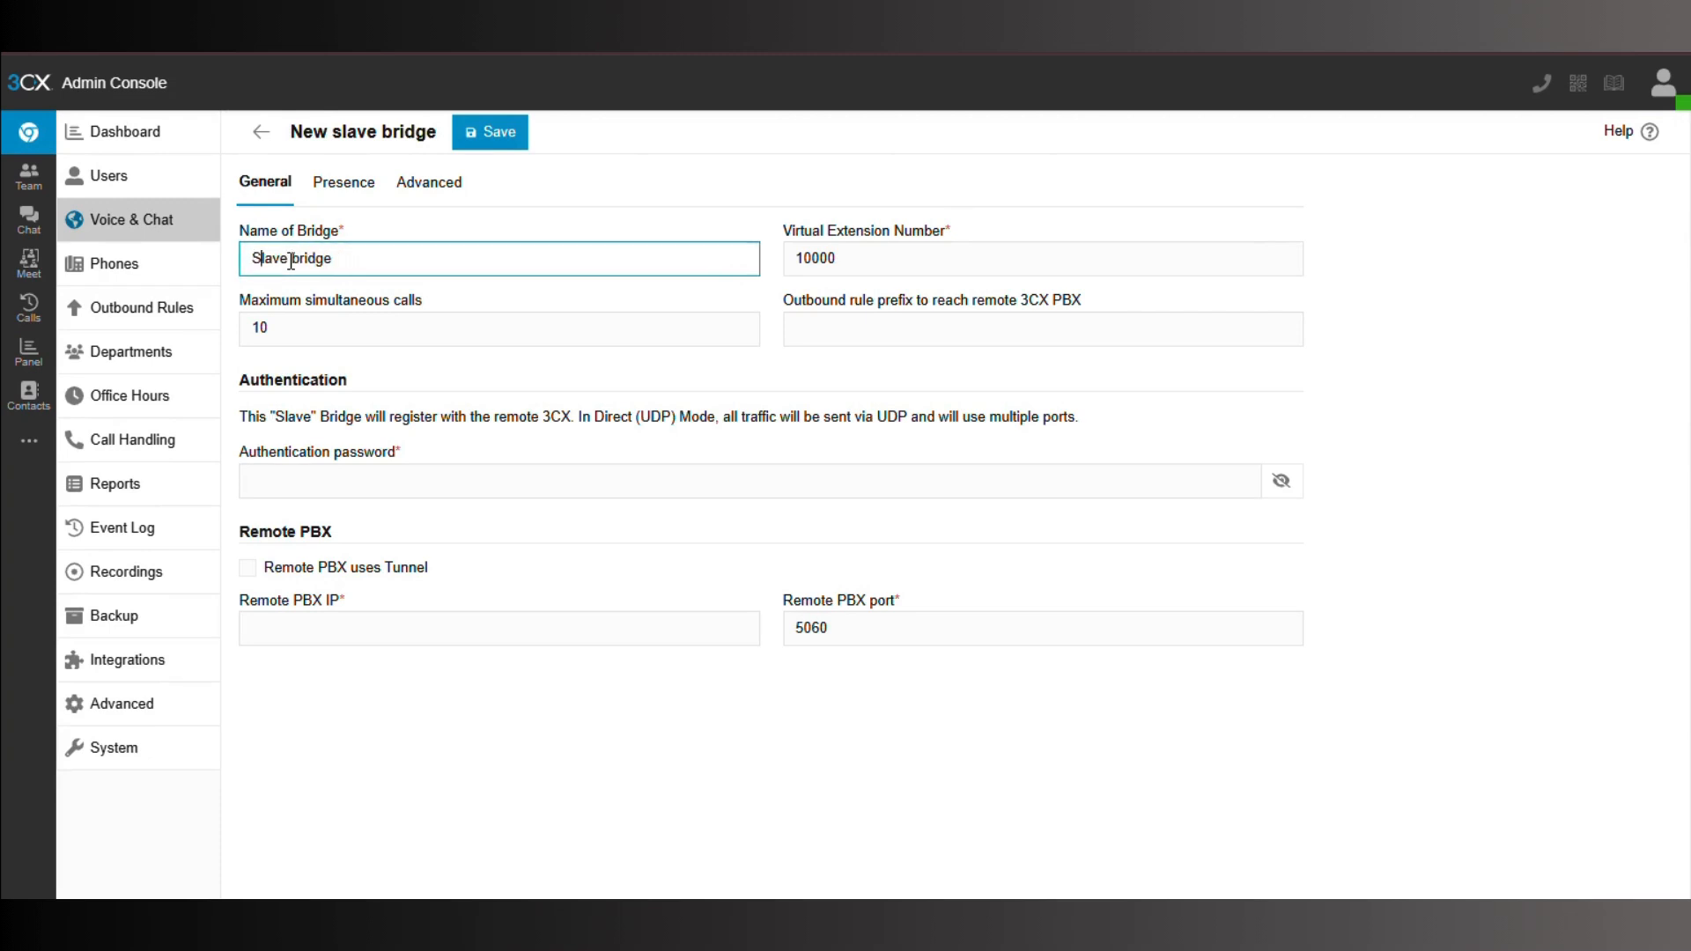
- Set the slave bridge's virtual extension number to 10100, with maximum simultaneous calls 5 and outbound rule prefix 5
click(853, 265)
key(BackSpace)
key(BackSpace)
key(BackSpace)
text(100)
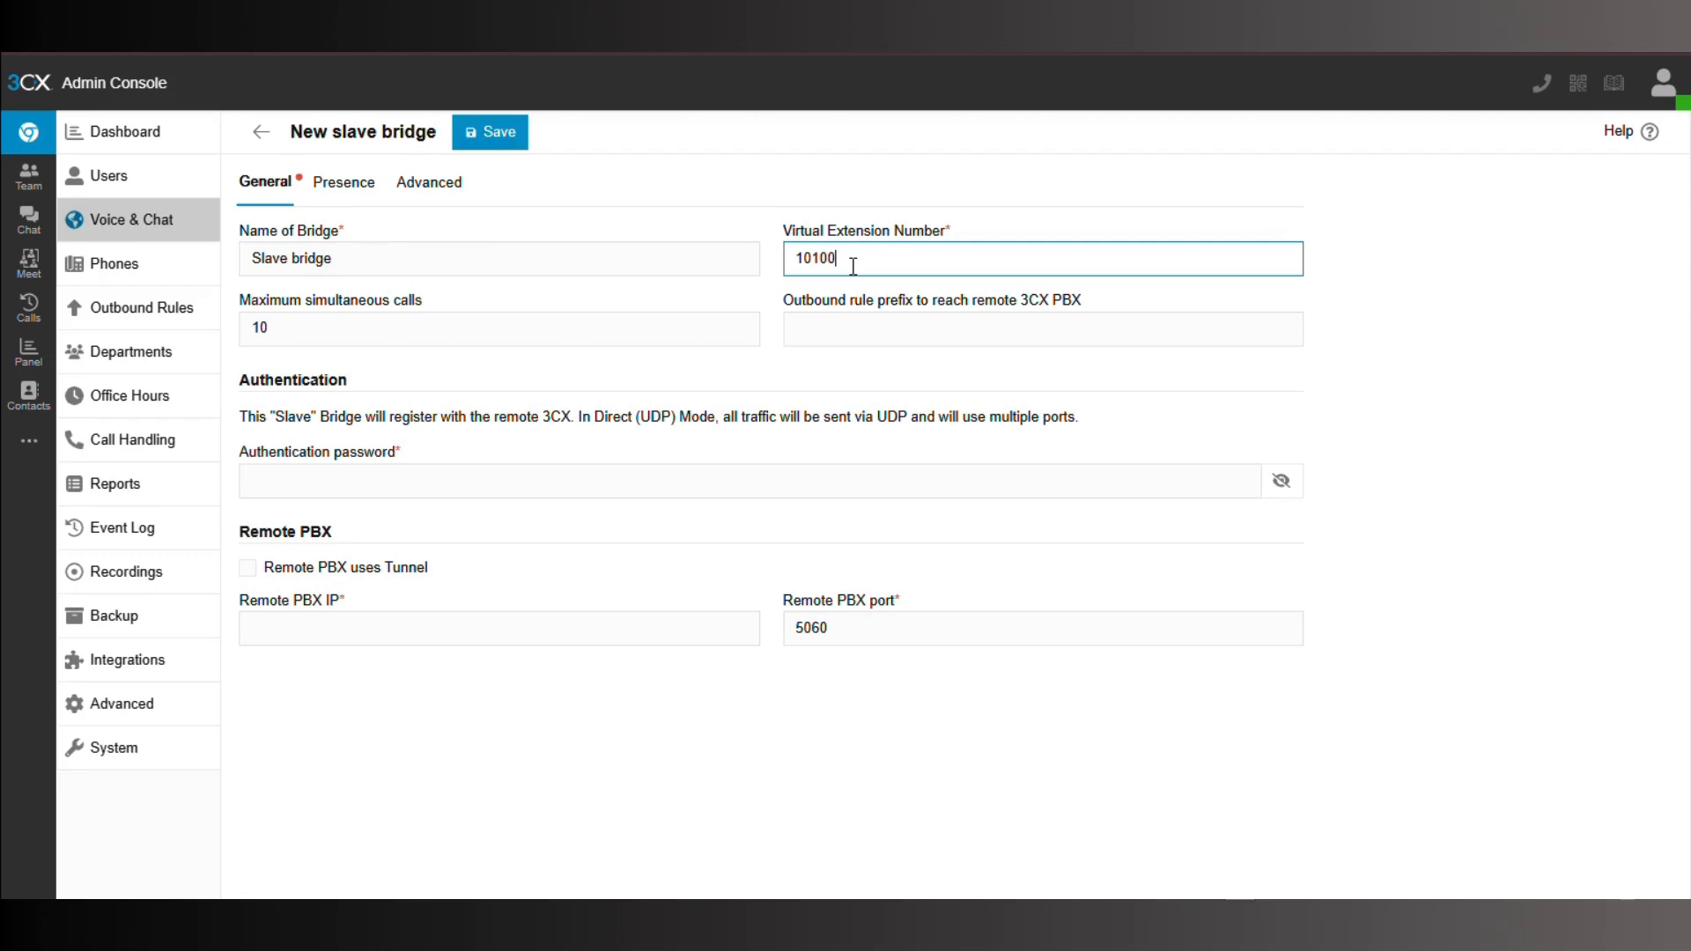
click(585, 330)
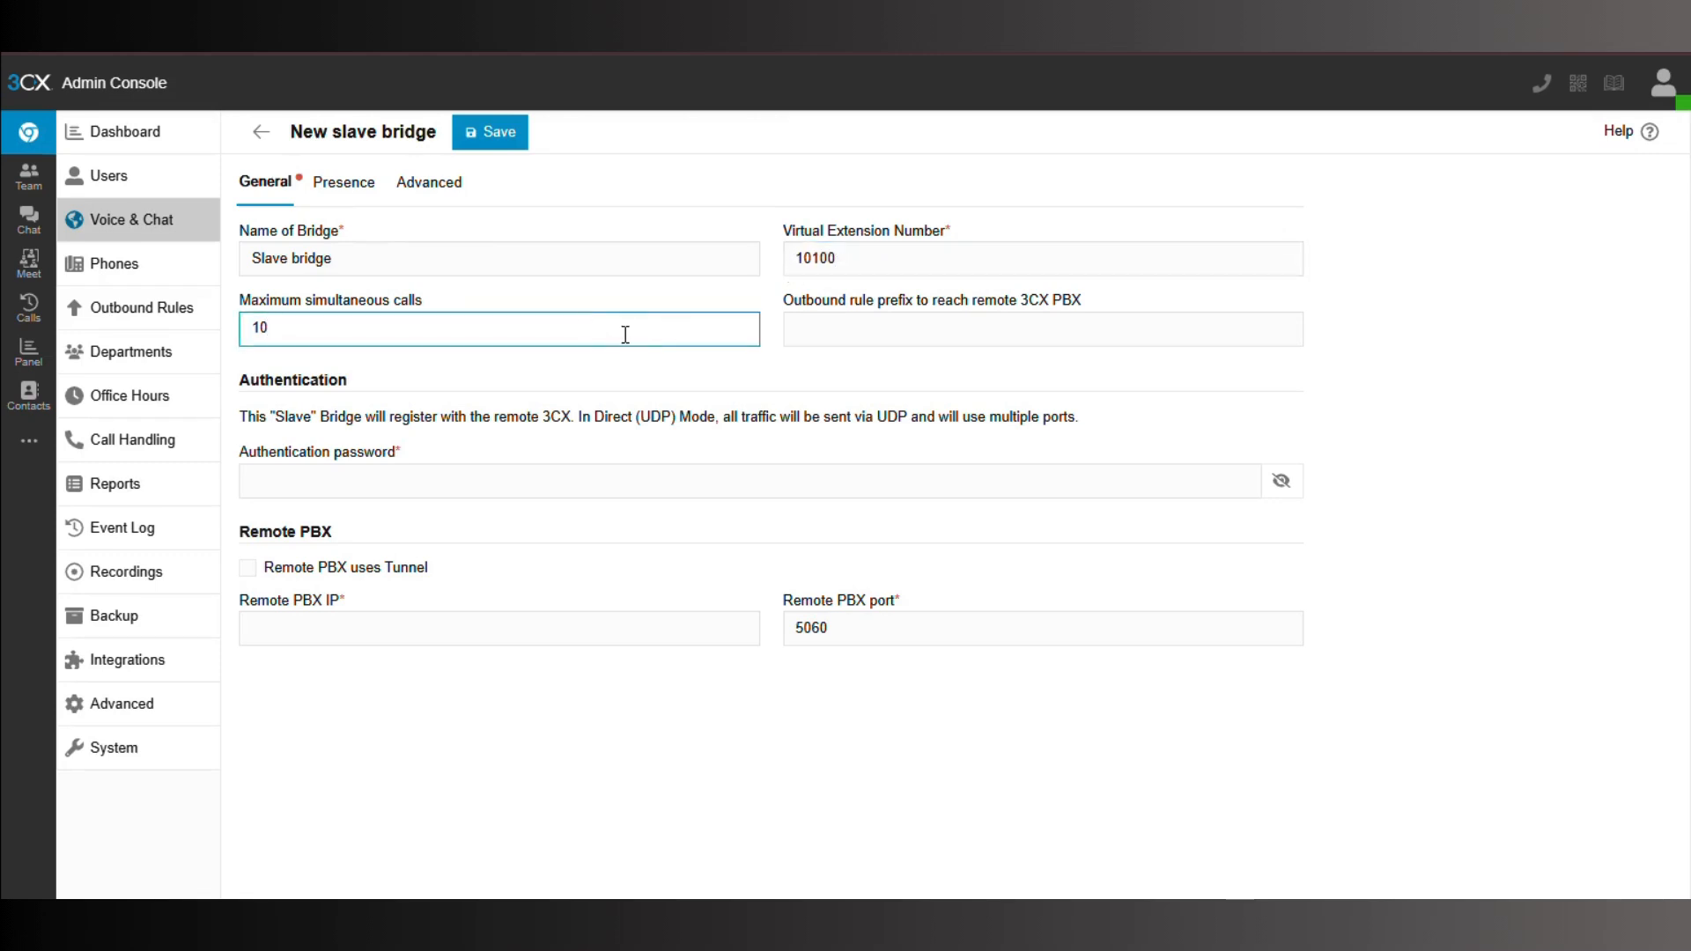
text(5)
click(949, 334)
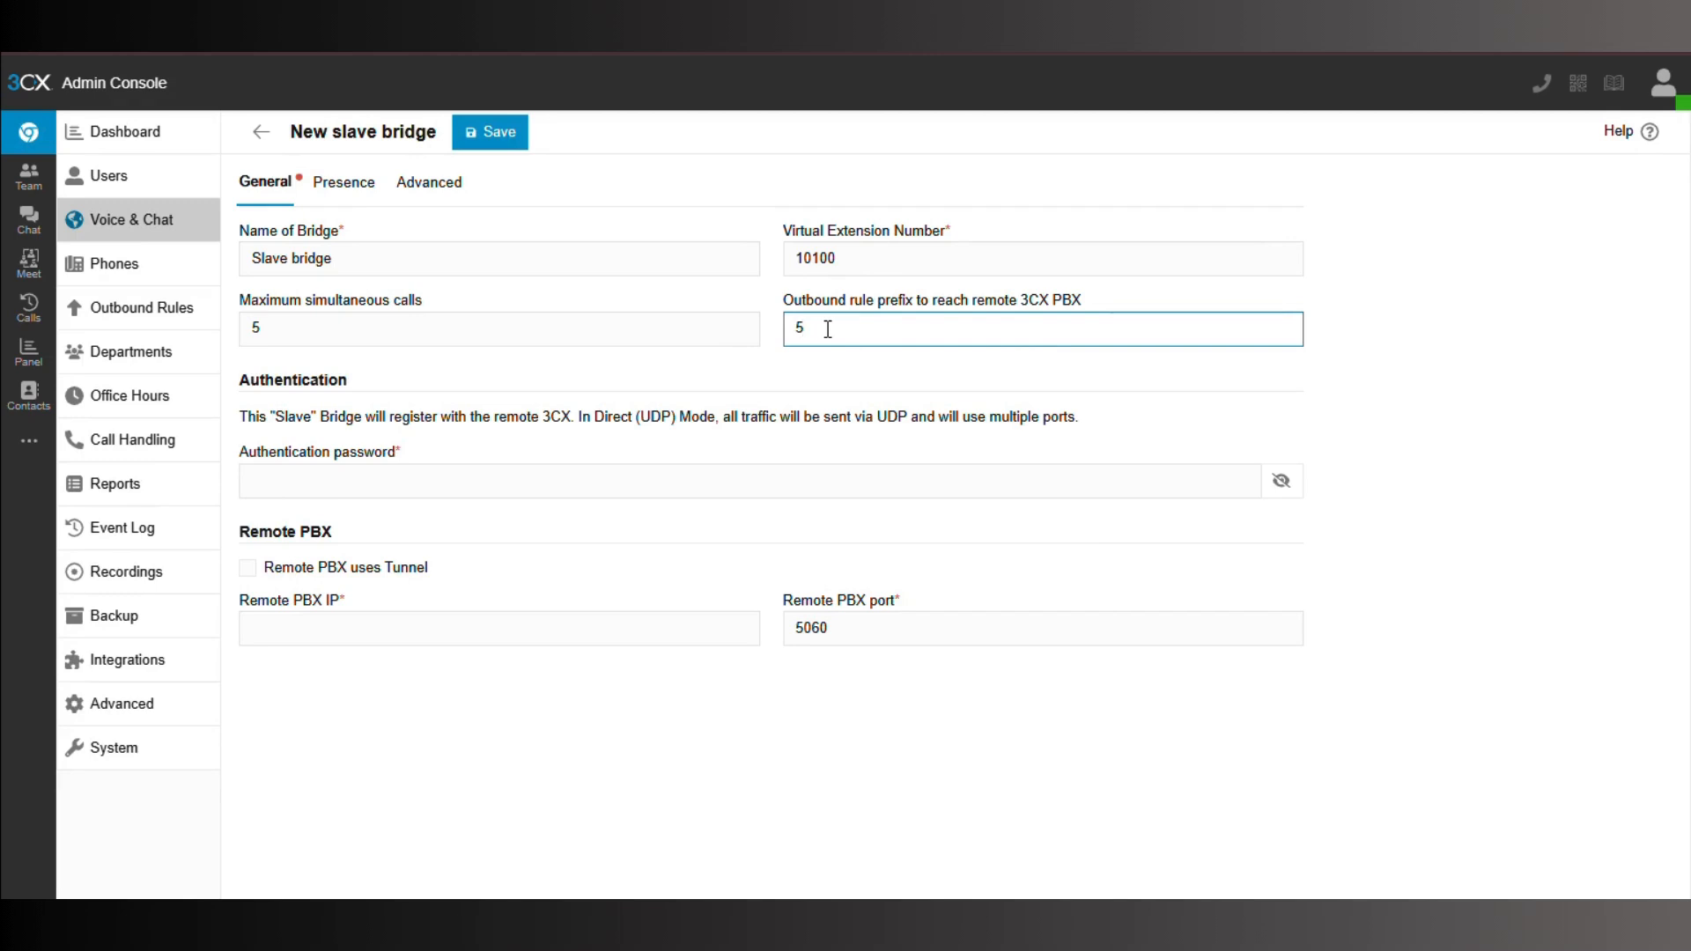
- Enter the slave bridge's authentication password, enable the tunnel with the remote PBX IP, and save the bridge
click(359, 485)
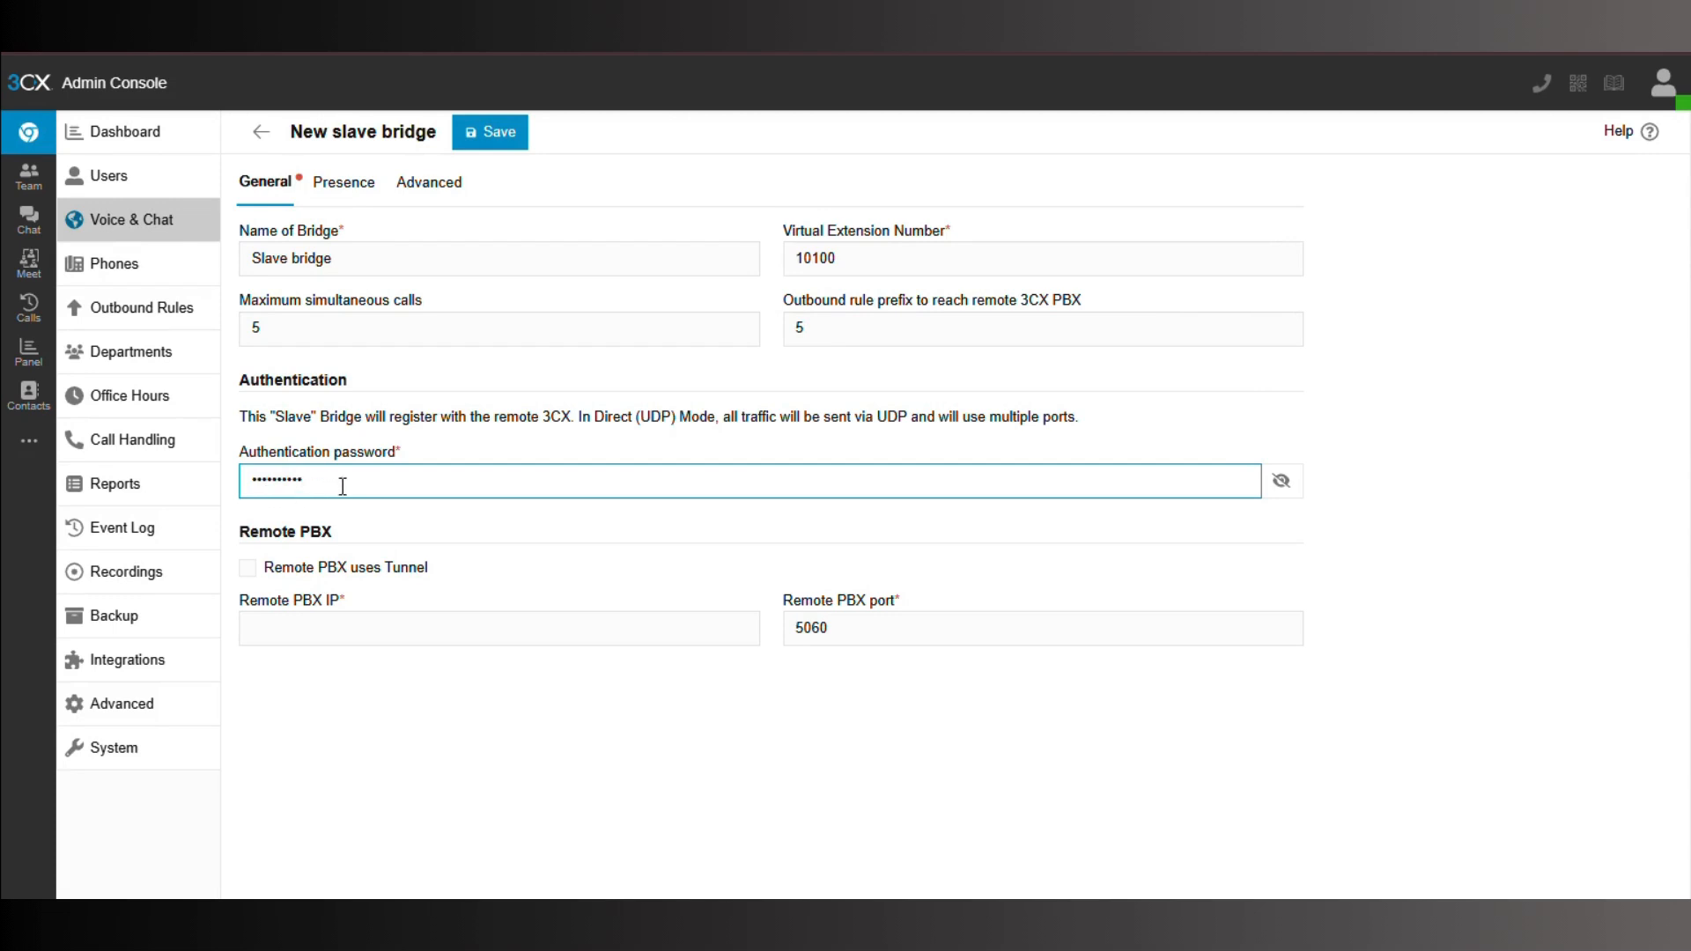
click(248, 568)
click(300, 629)
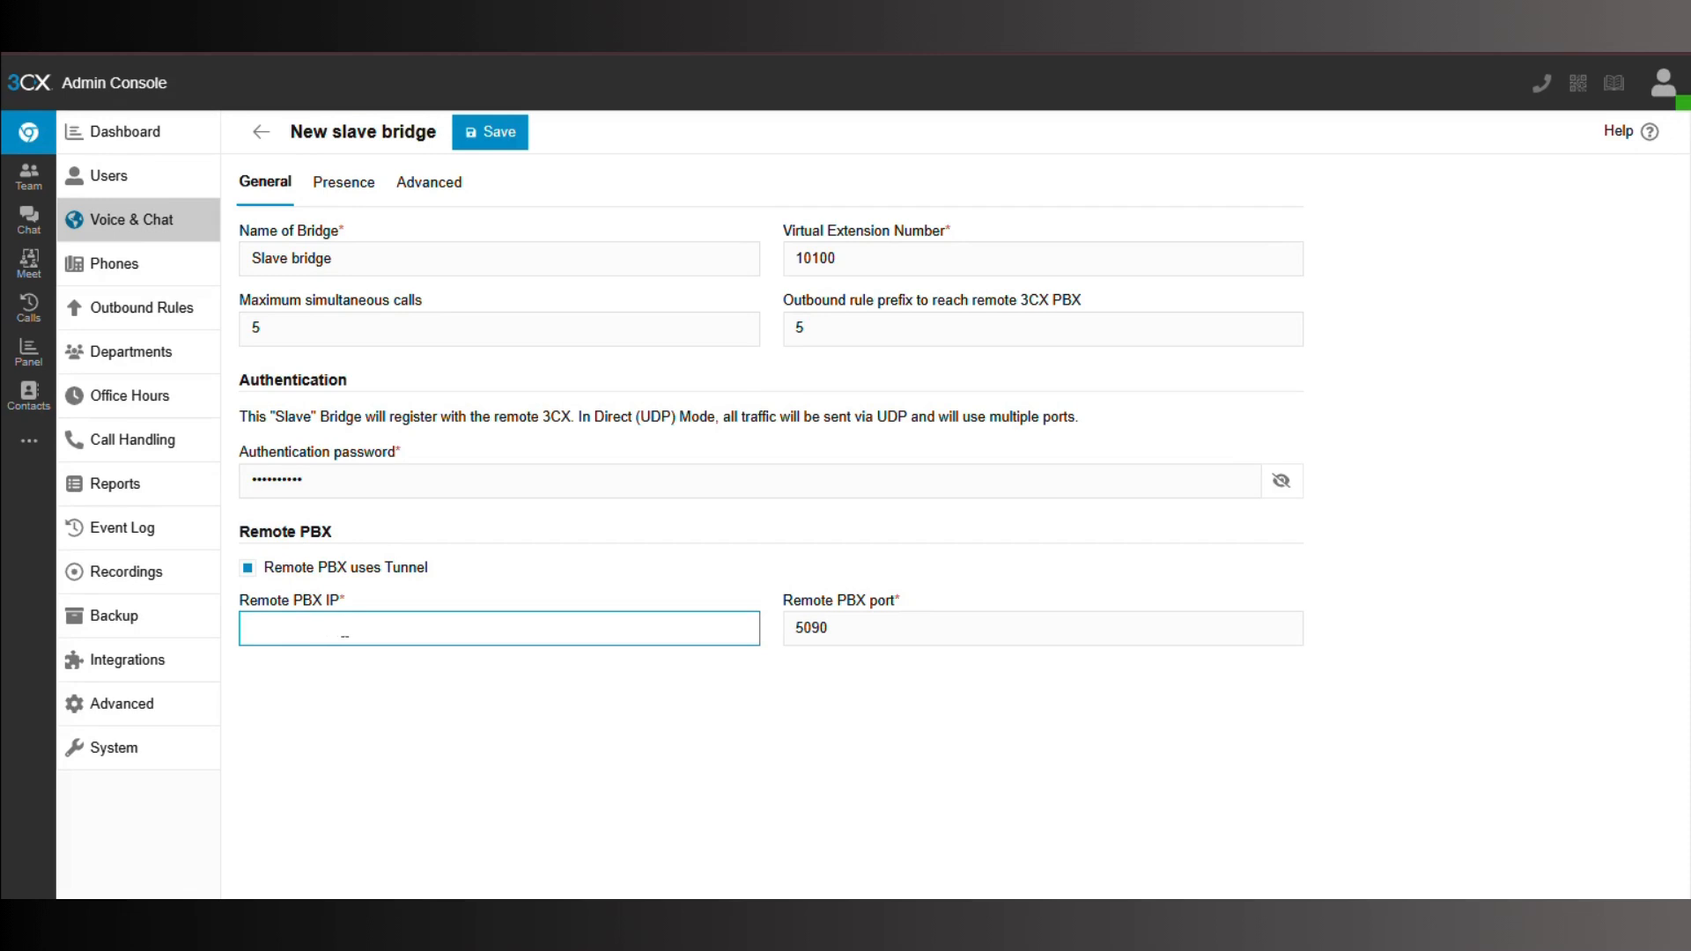
key(ctrl+v)
click(500, 132)
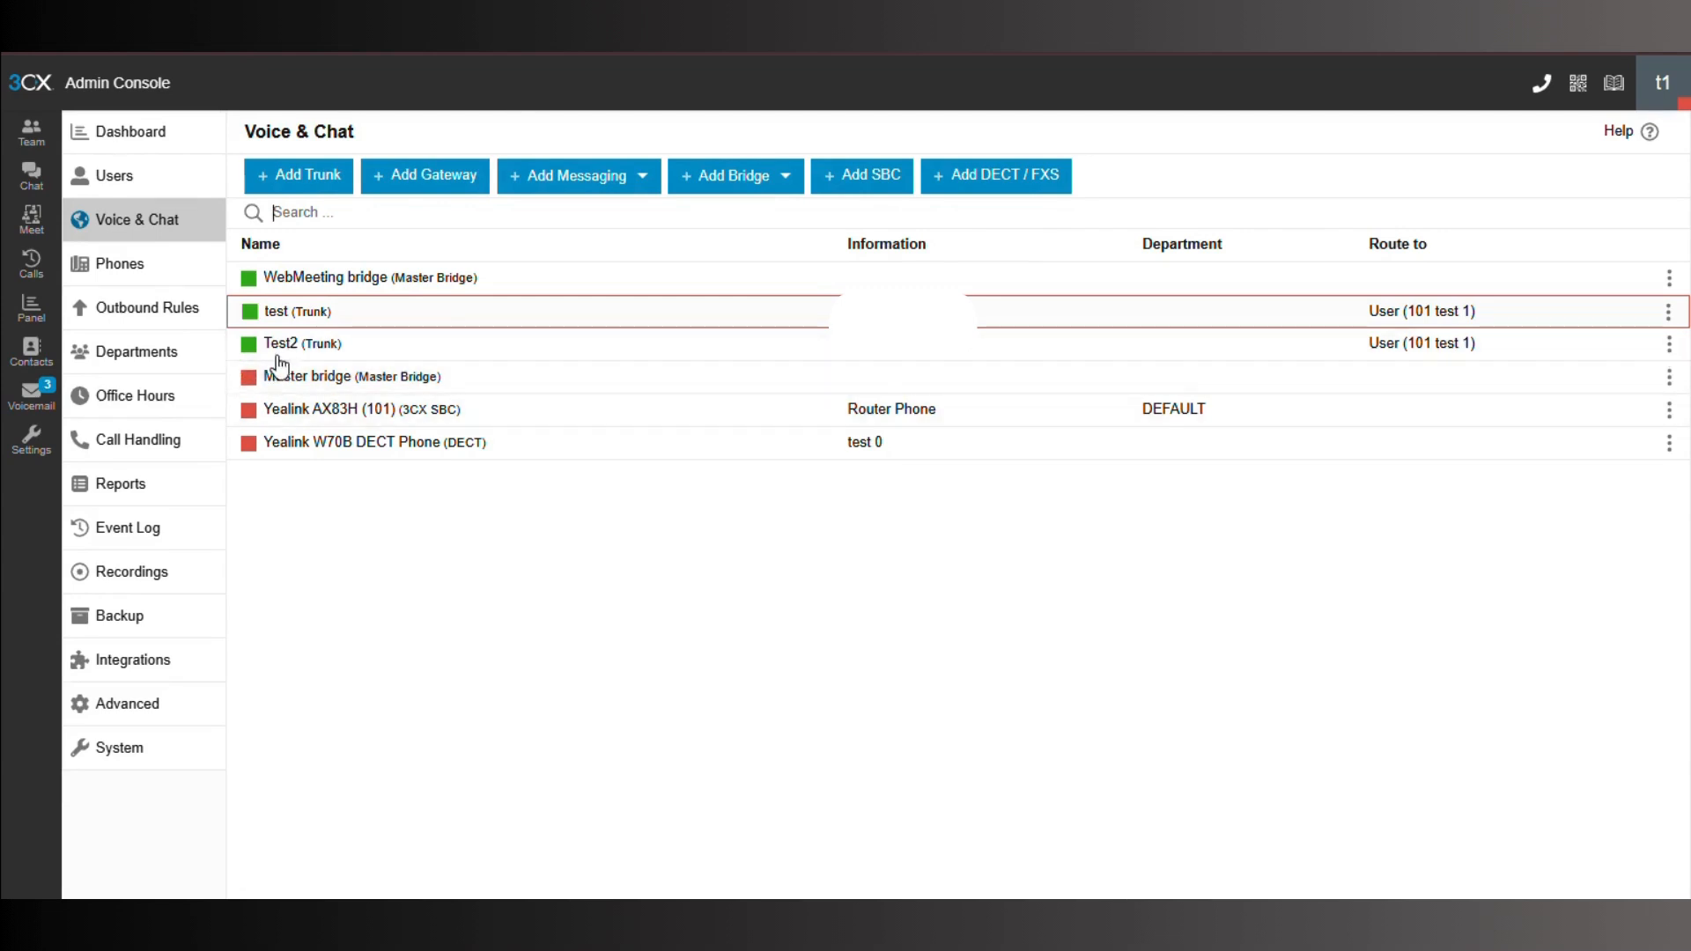
- On the first PBX, enable publishing presence information for the master bridge and add the DEFAULT department
click(350, 377)
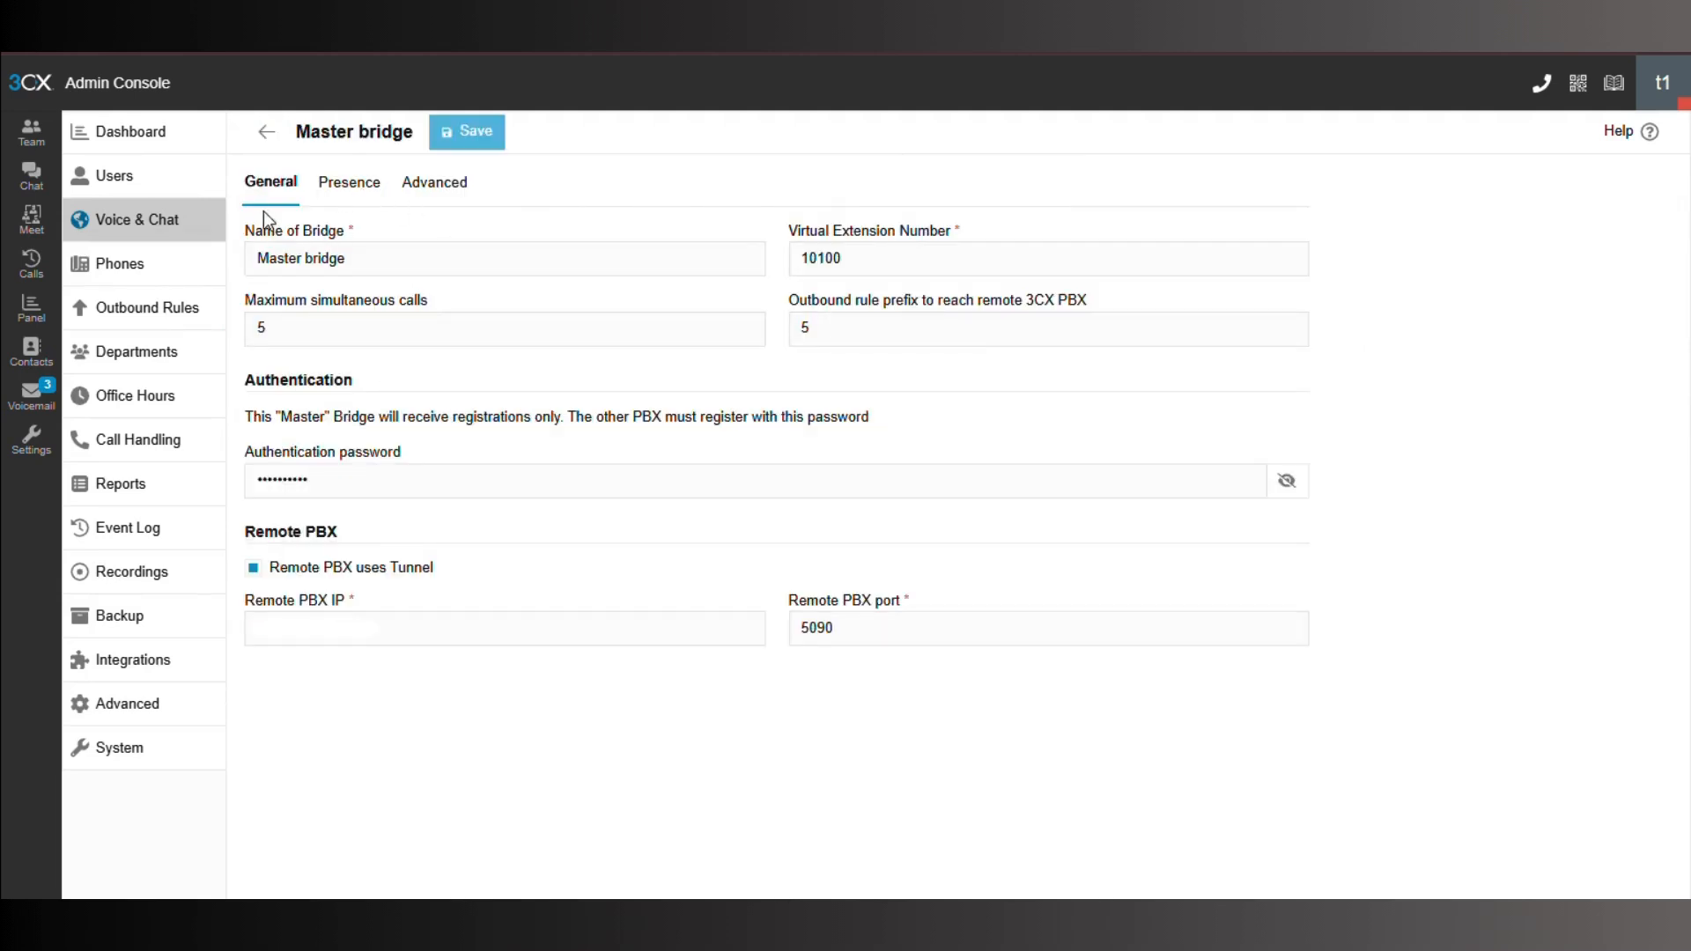
click(345, 186)
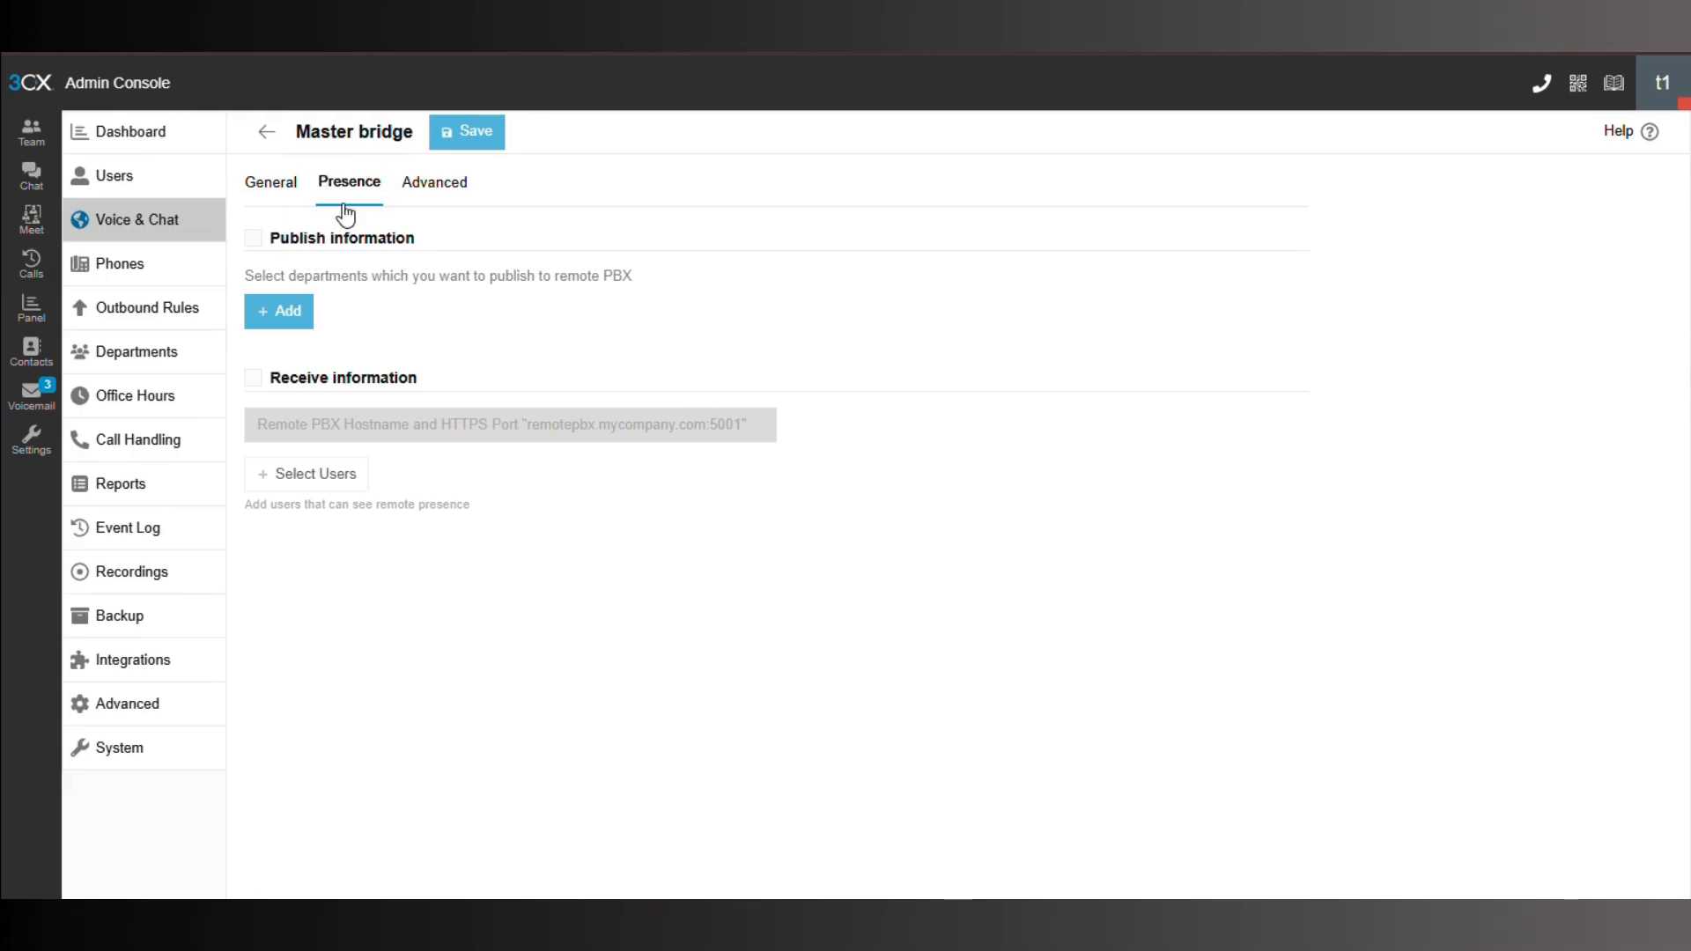
click(253, 239)
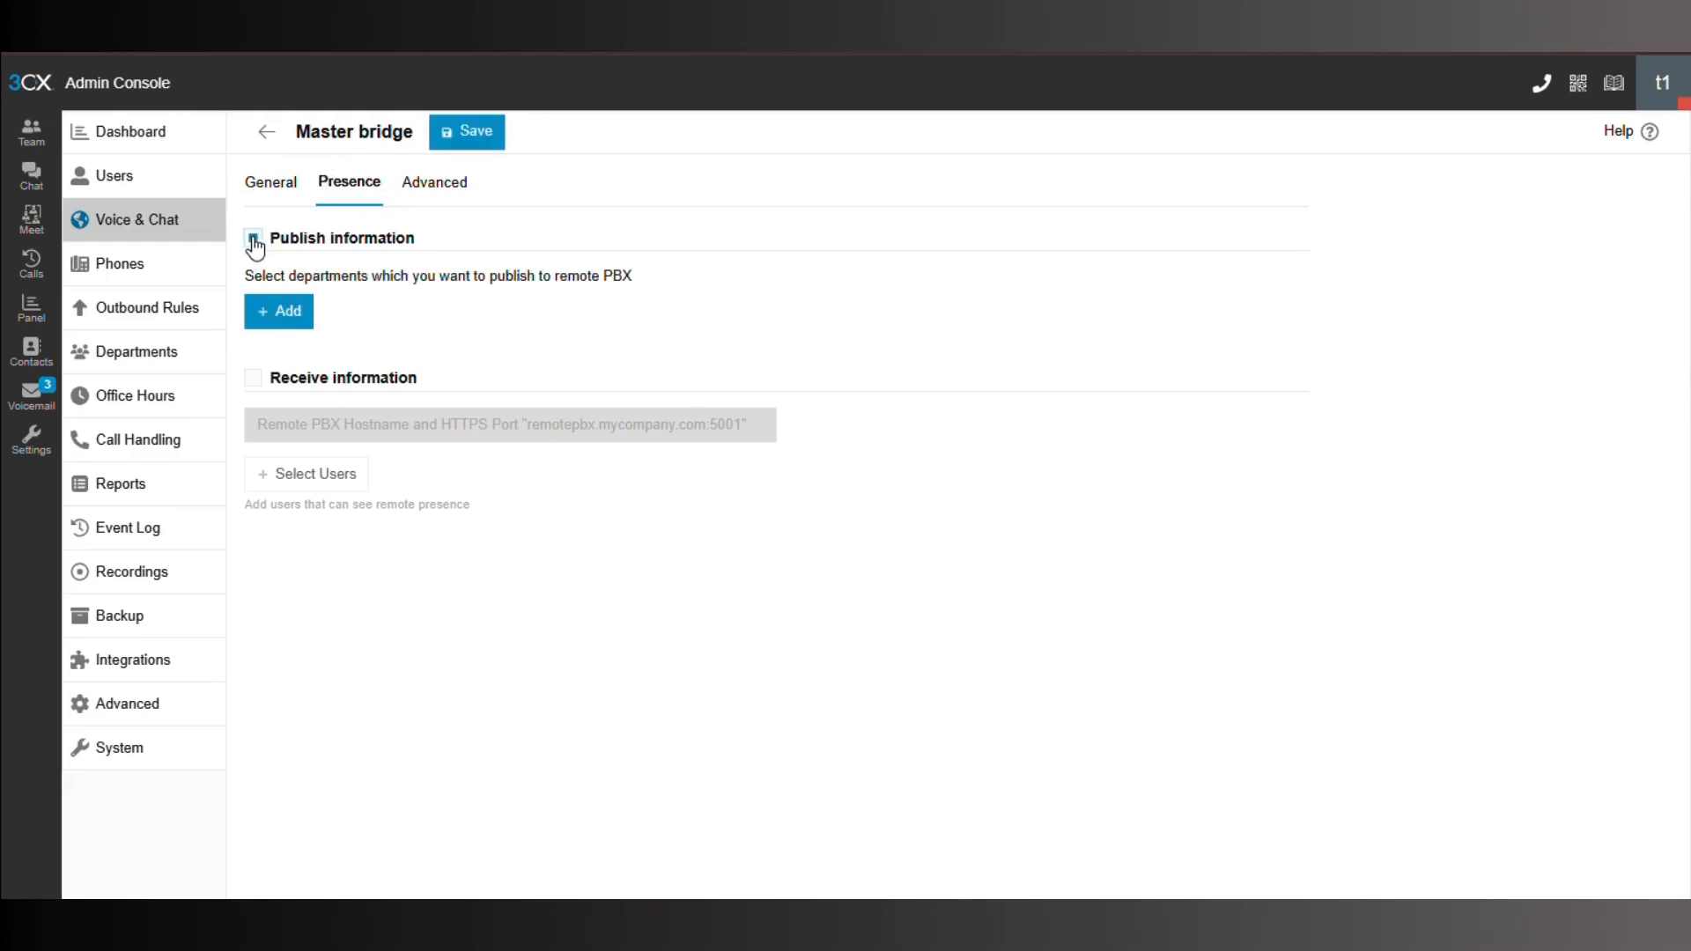
click(281, 323)
click(369, 354)
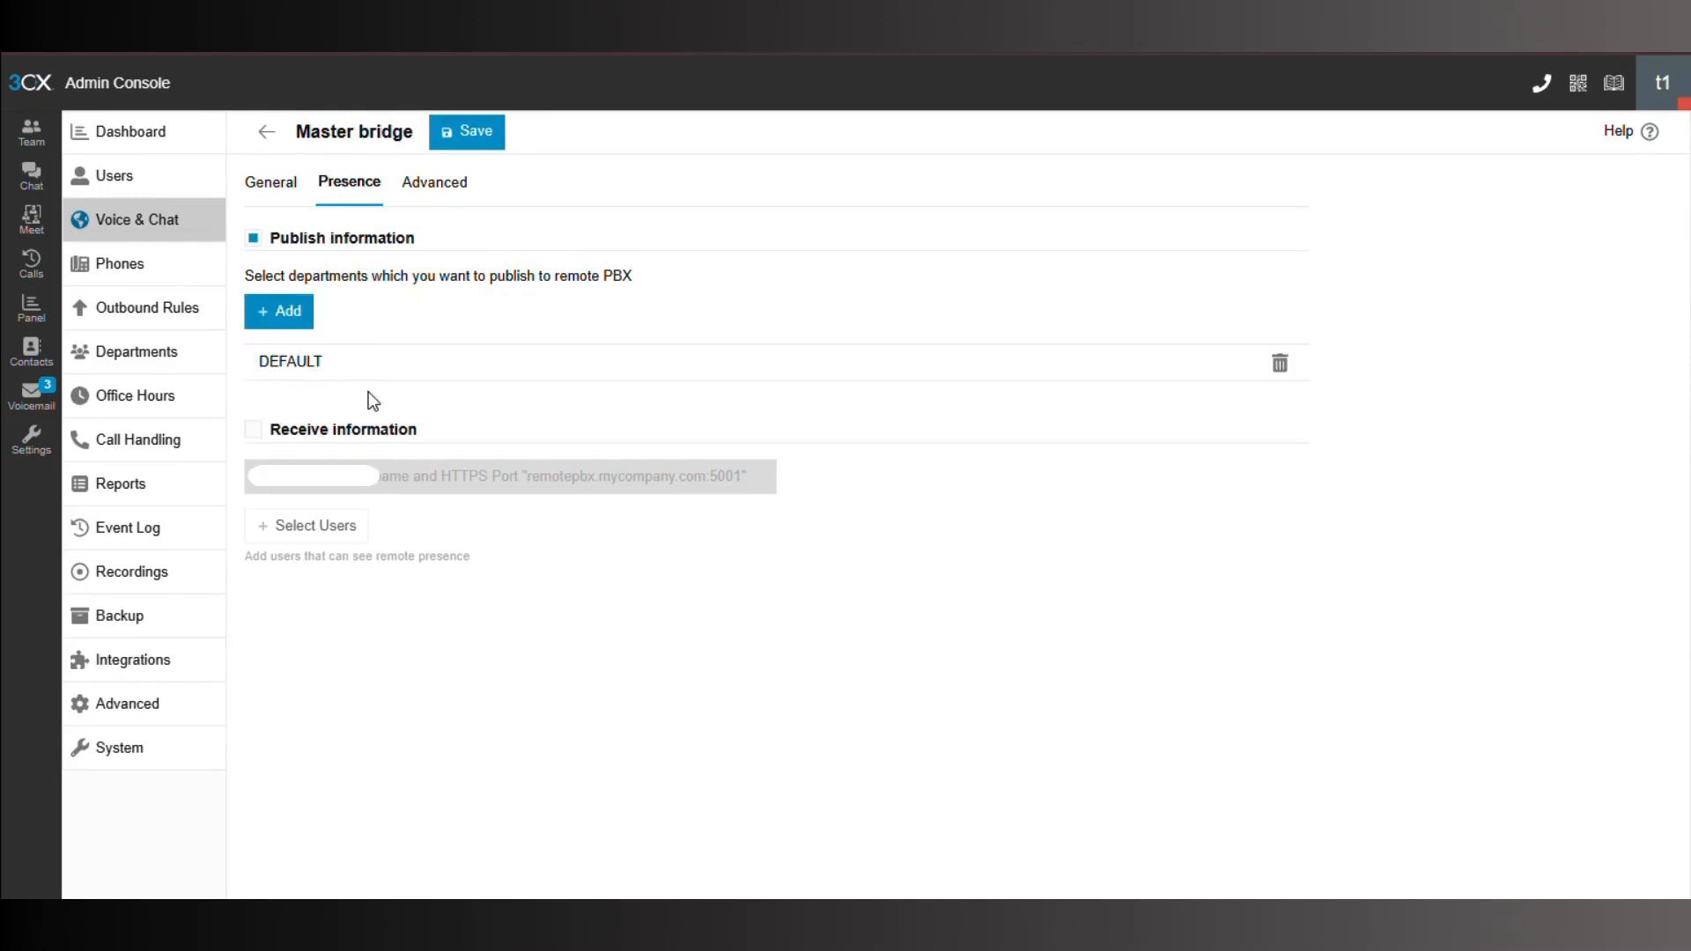
- Enable receiving presence on the master bridge with the remote PBX hostname, allow all users to see it, and save
click(254, 430)
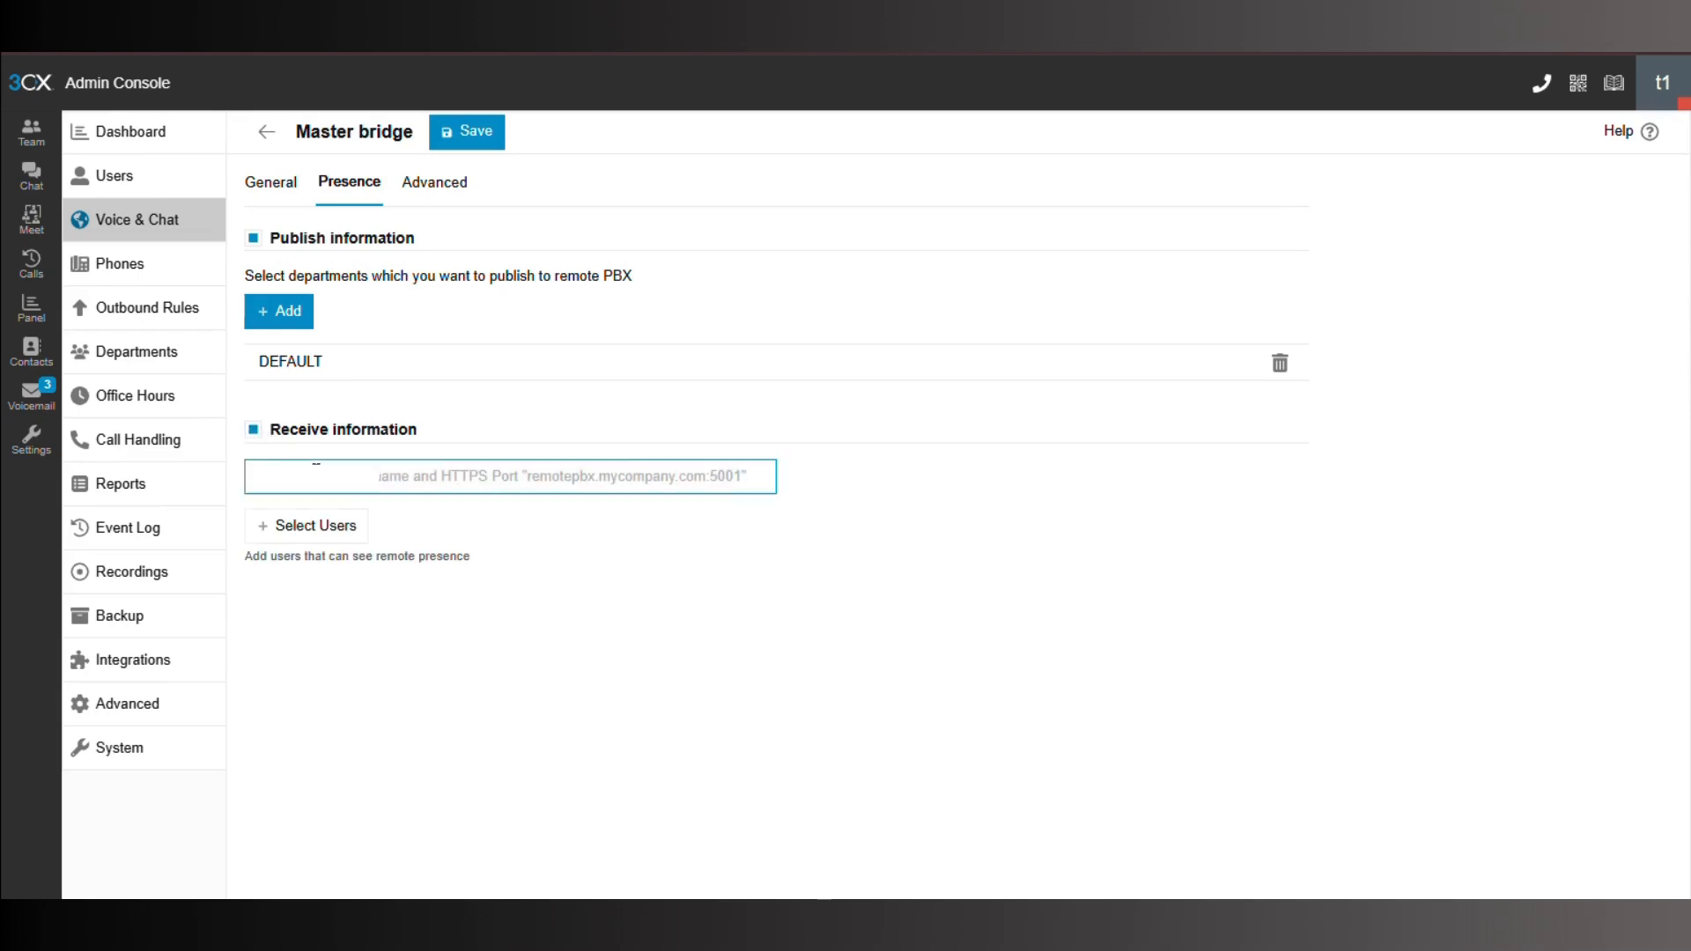
key(ctrl+v)
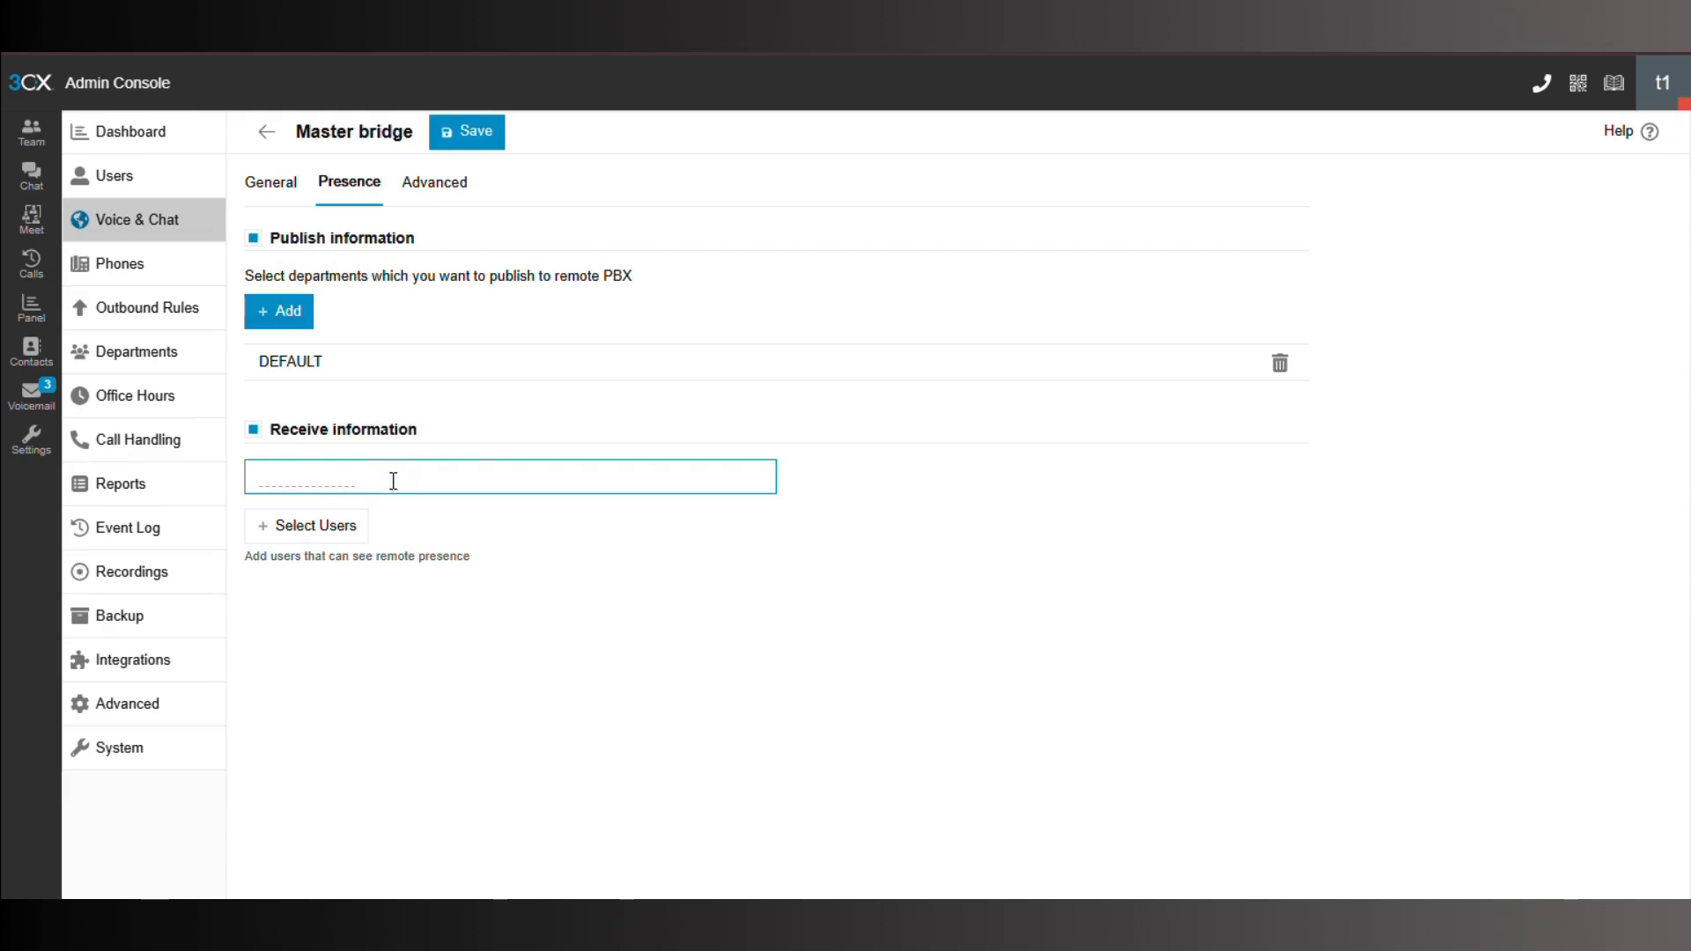
click(299, 531)
click(448, 211)
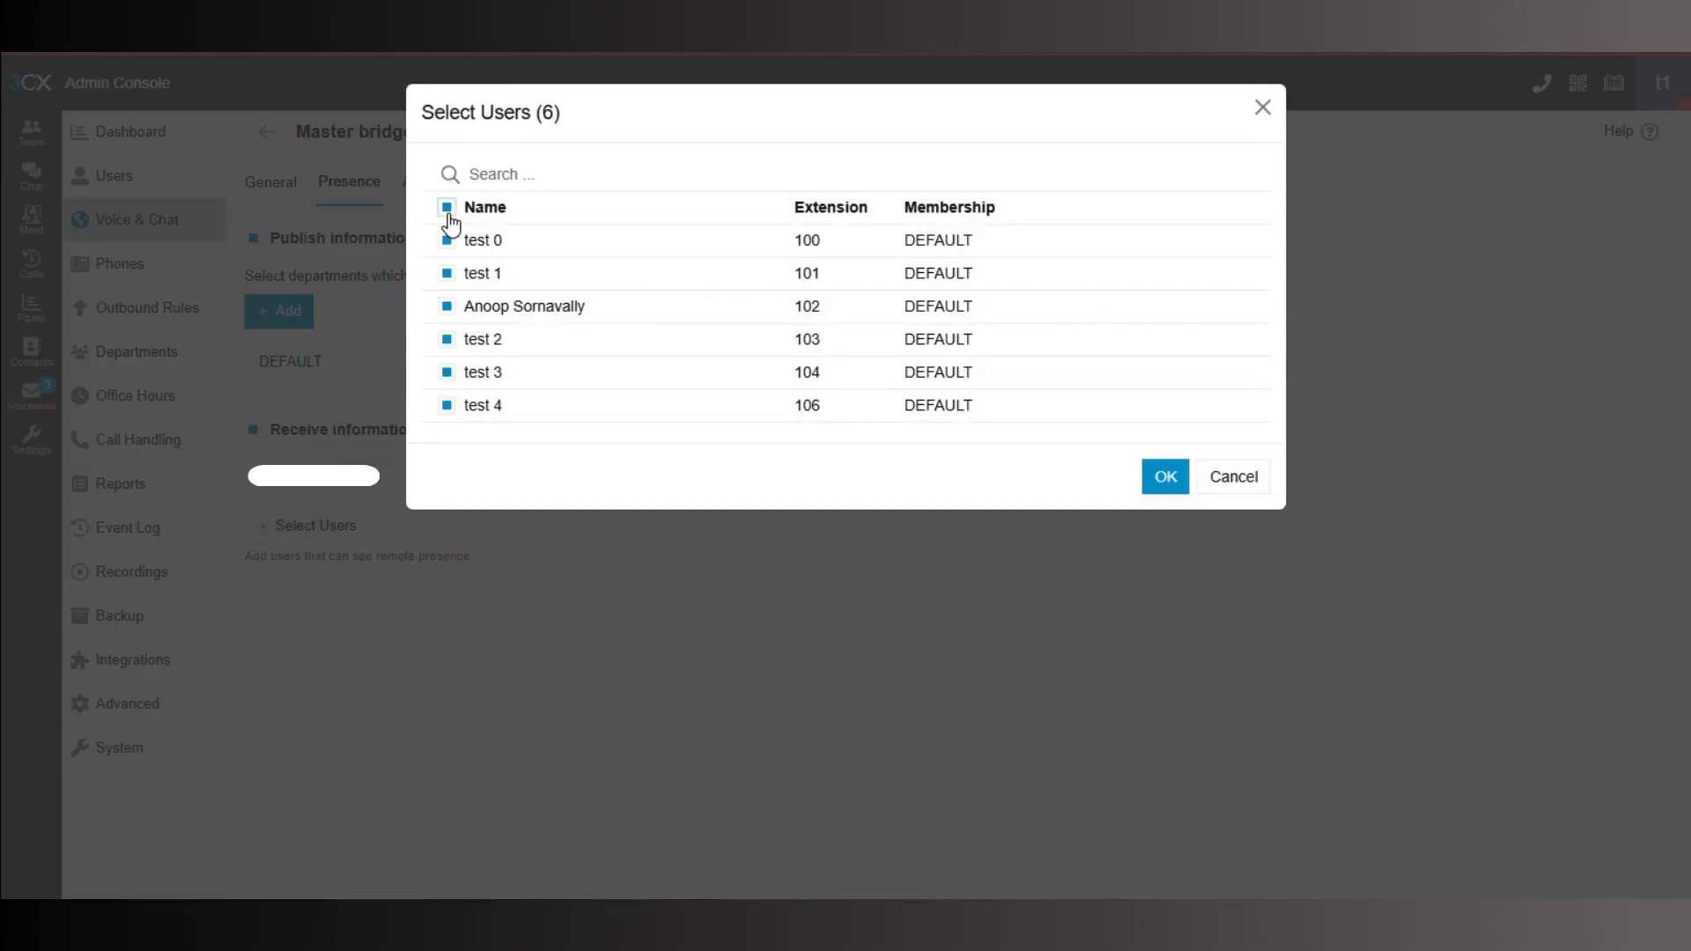
click(1167, 478)
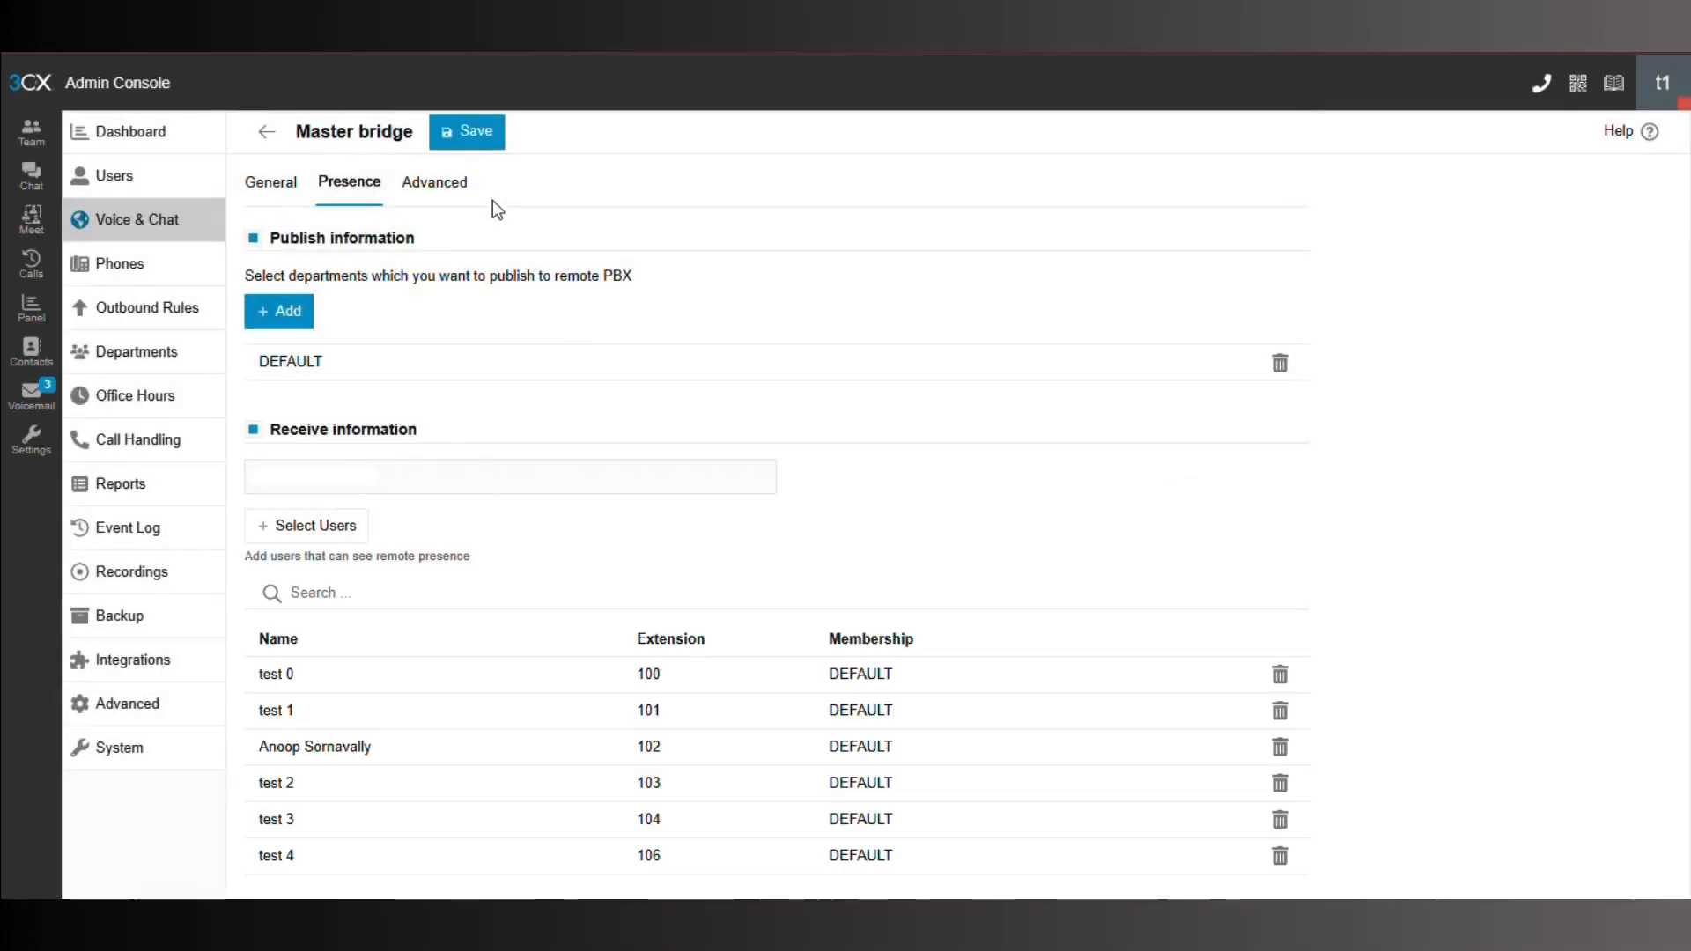
click(465, 134)
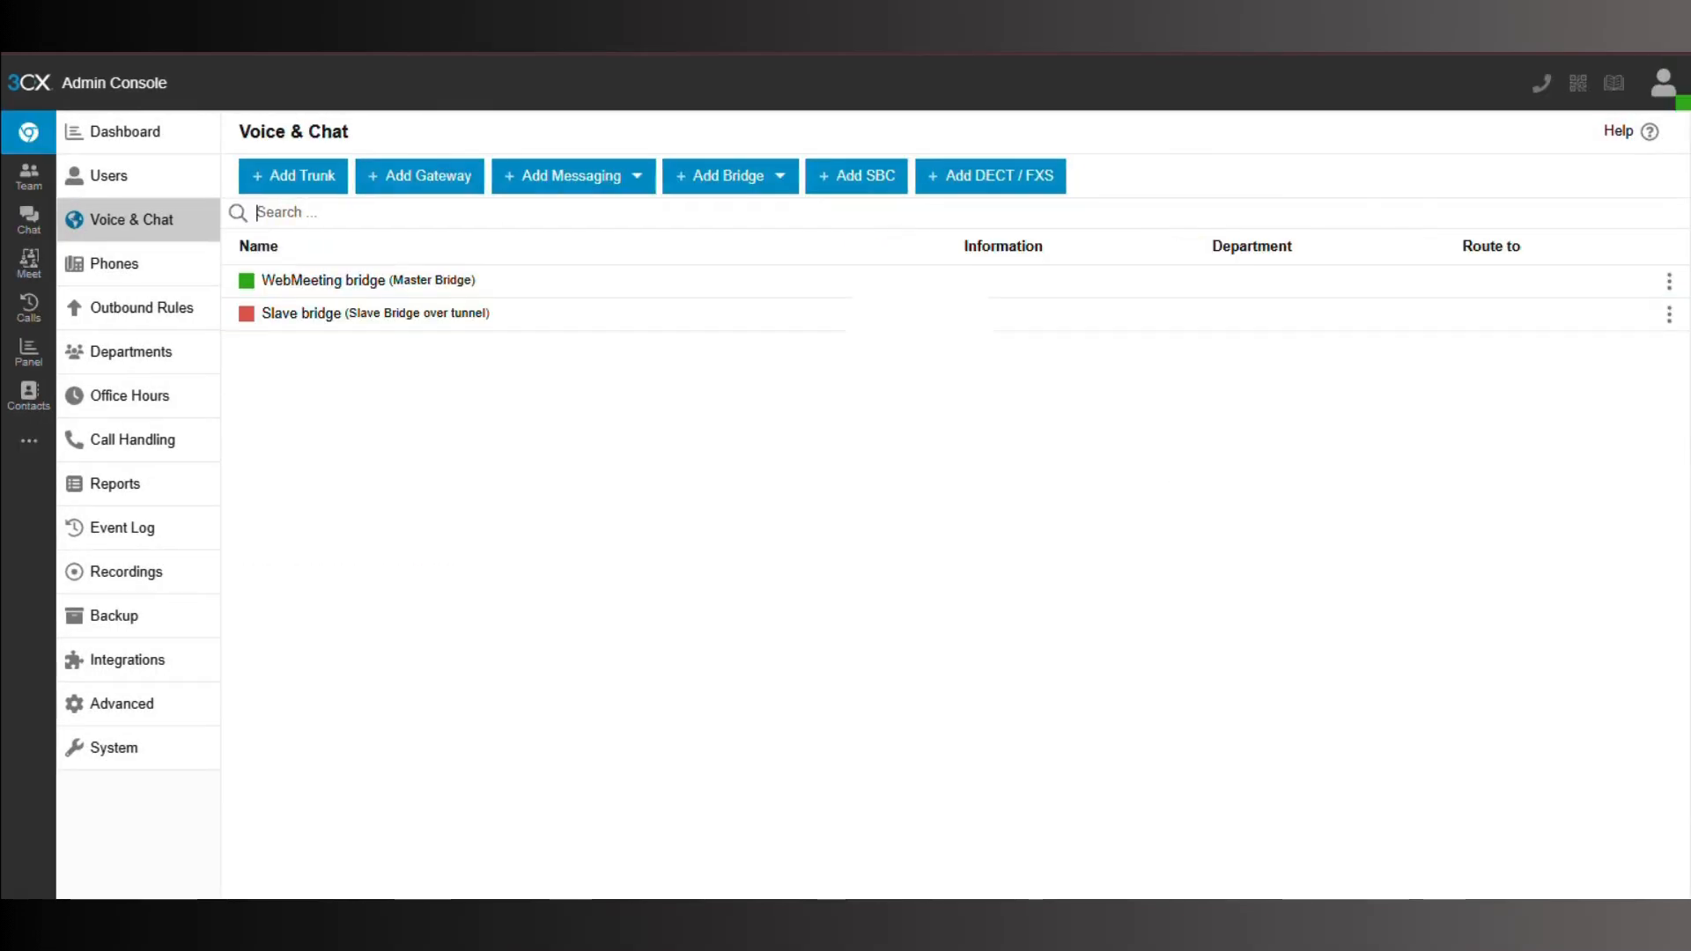
- On the second PBX, enable publishing presence information for the slave bridge and add the DEFAULT department
click(718, 316)
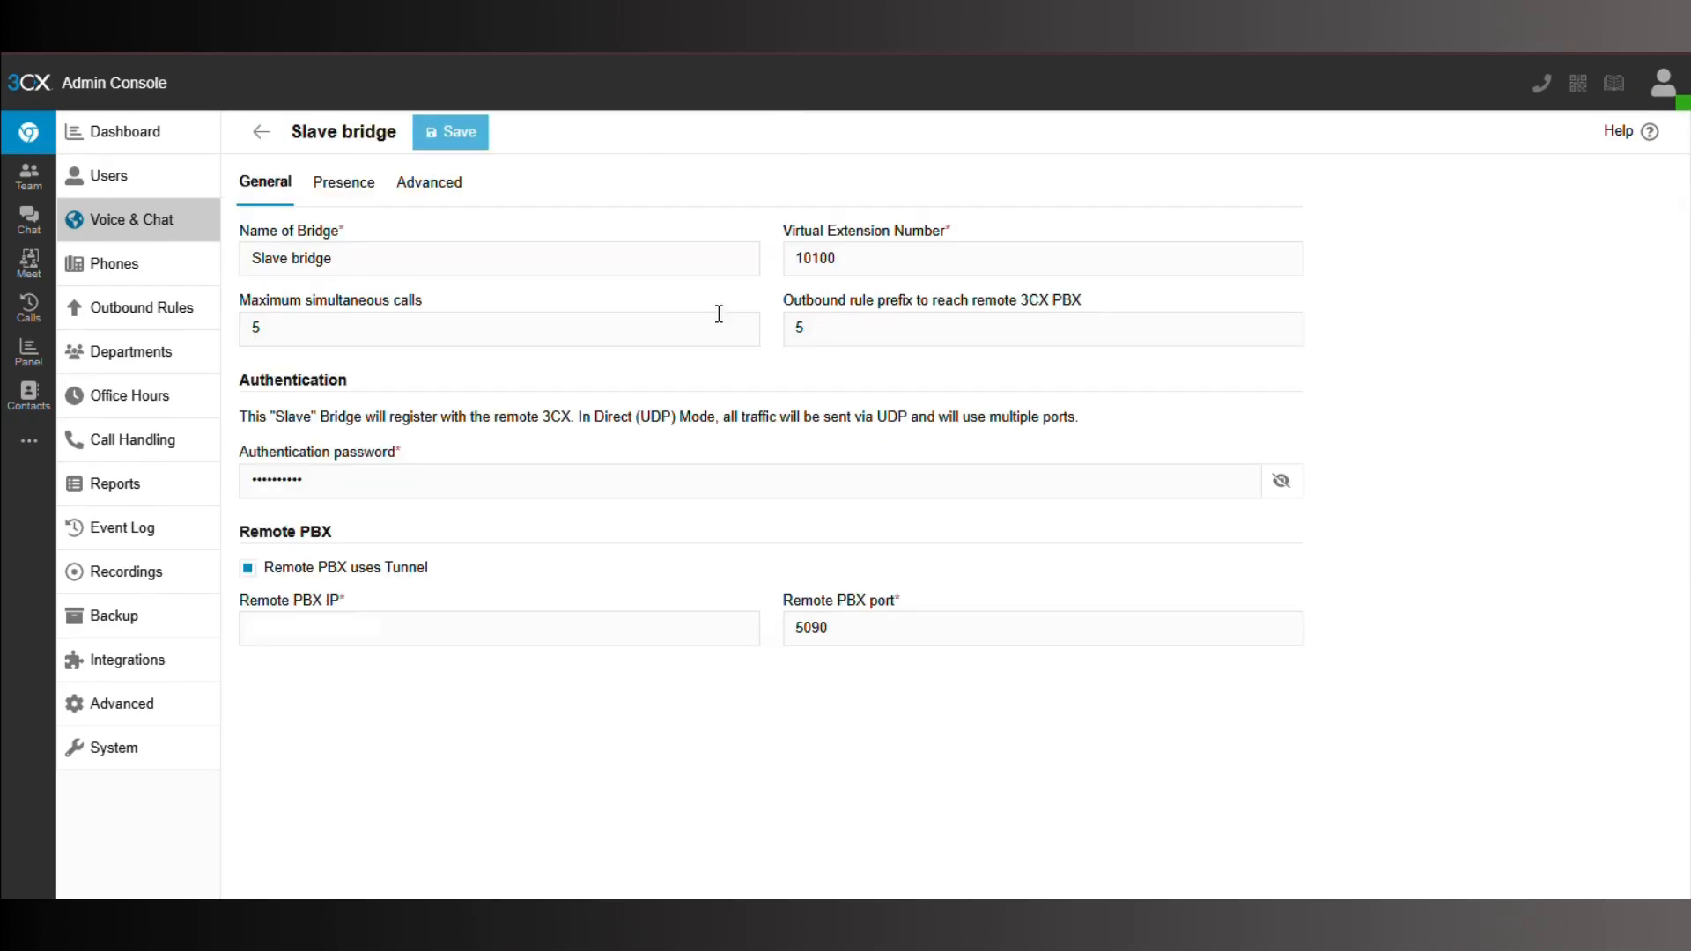
click(344, 183)
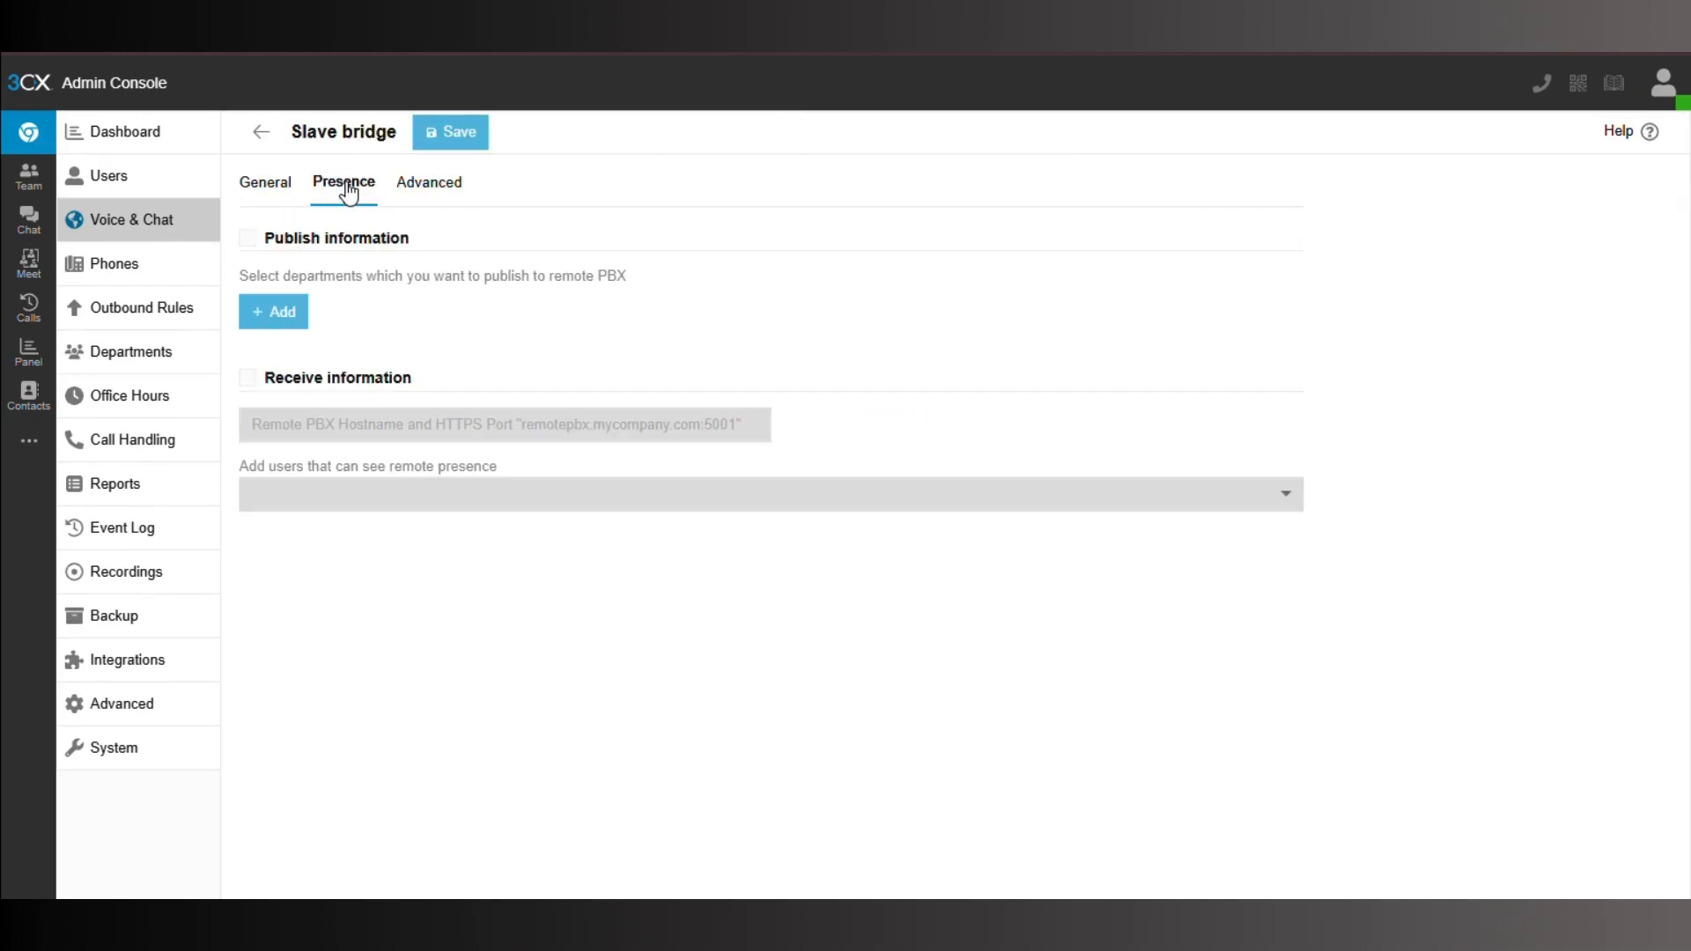
click(256, 243)
click(291, 316)
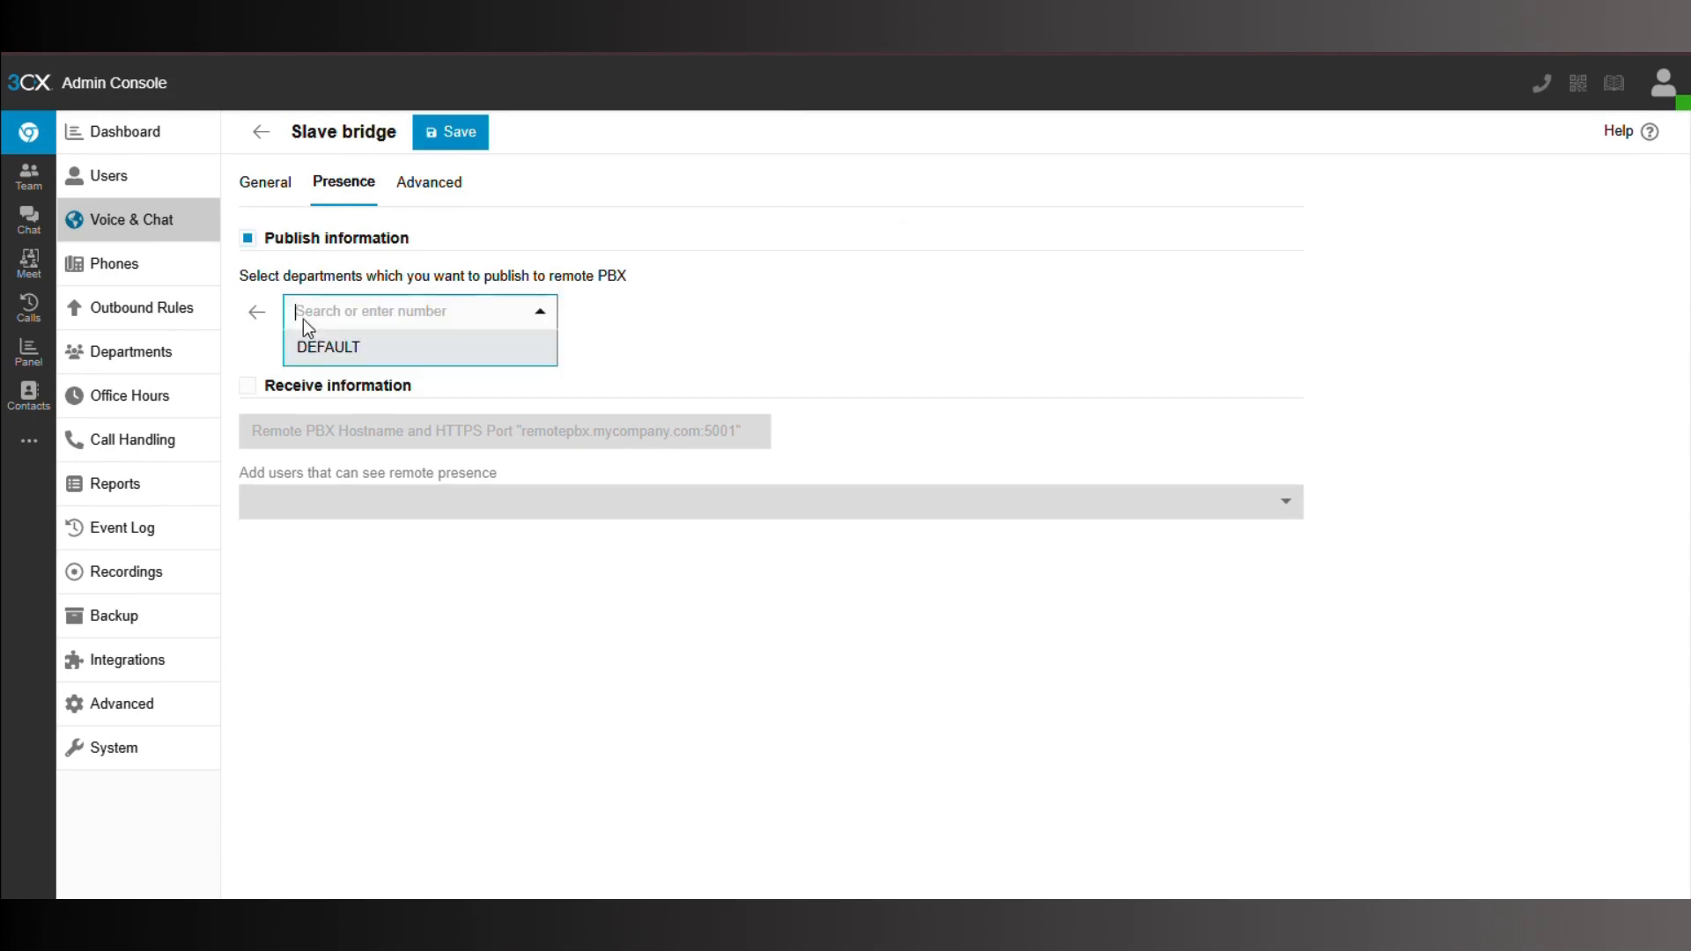
click(350, 349)
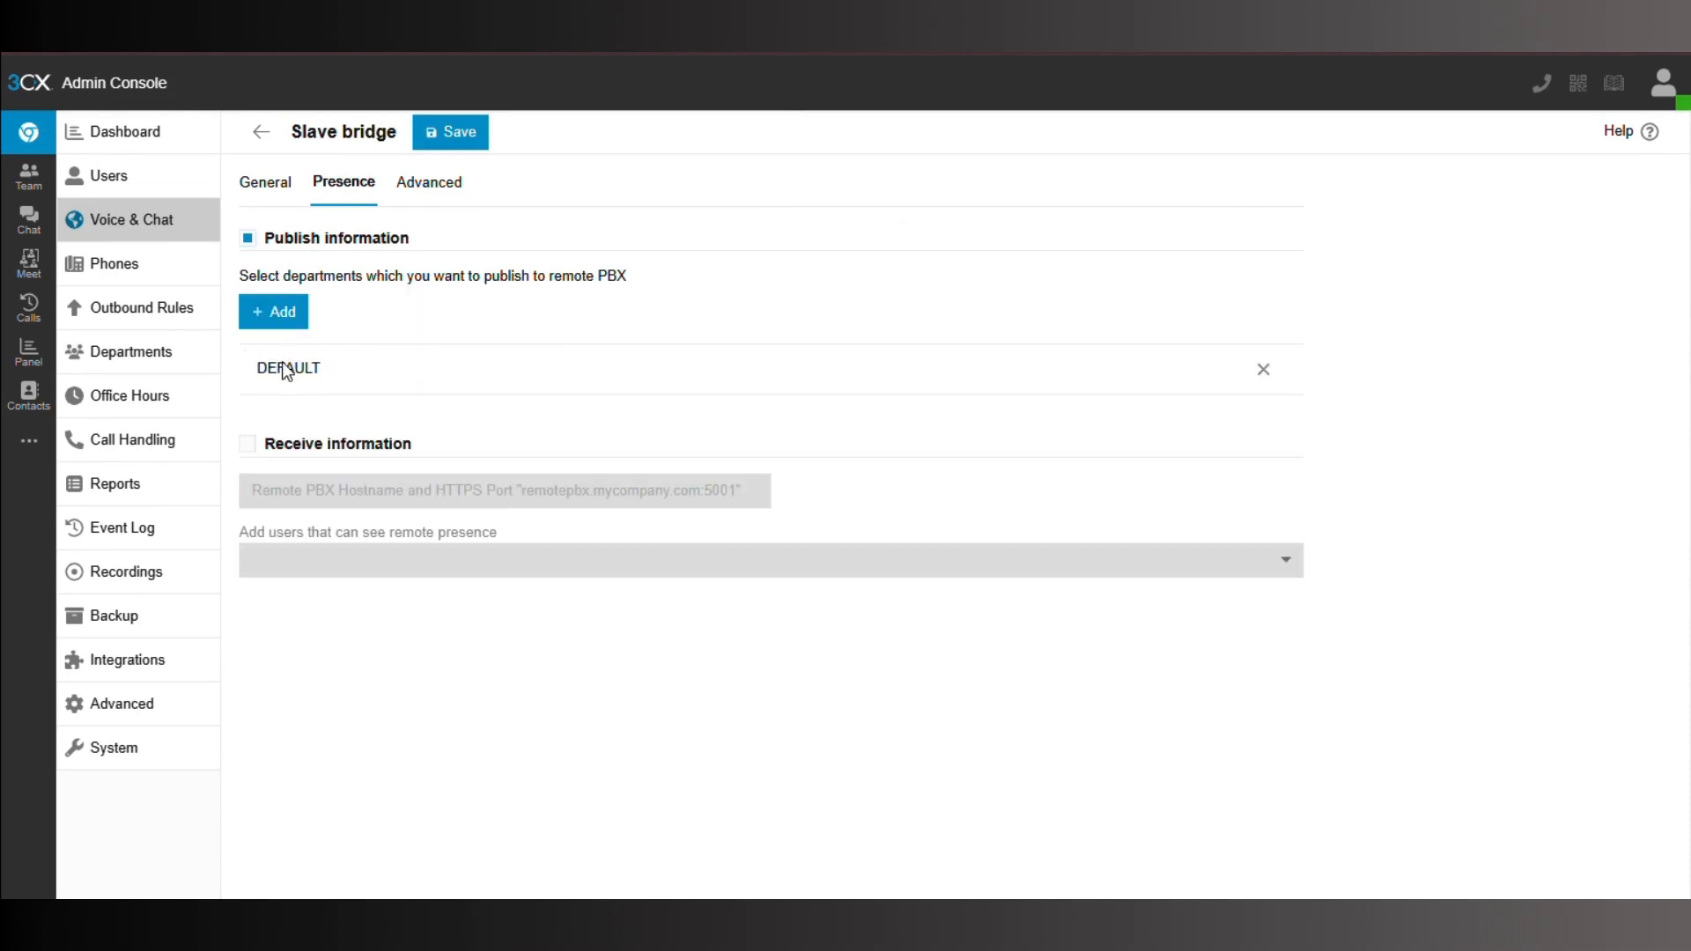
- Enable receiving presence on the slave bridge with the remote PBX hostname, add the user at extension 100, and save
click(248, 443)
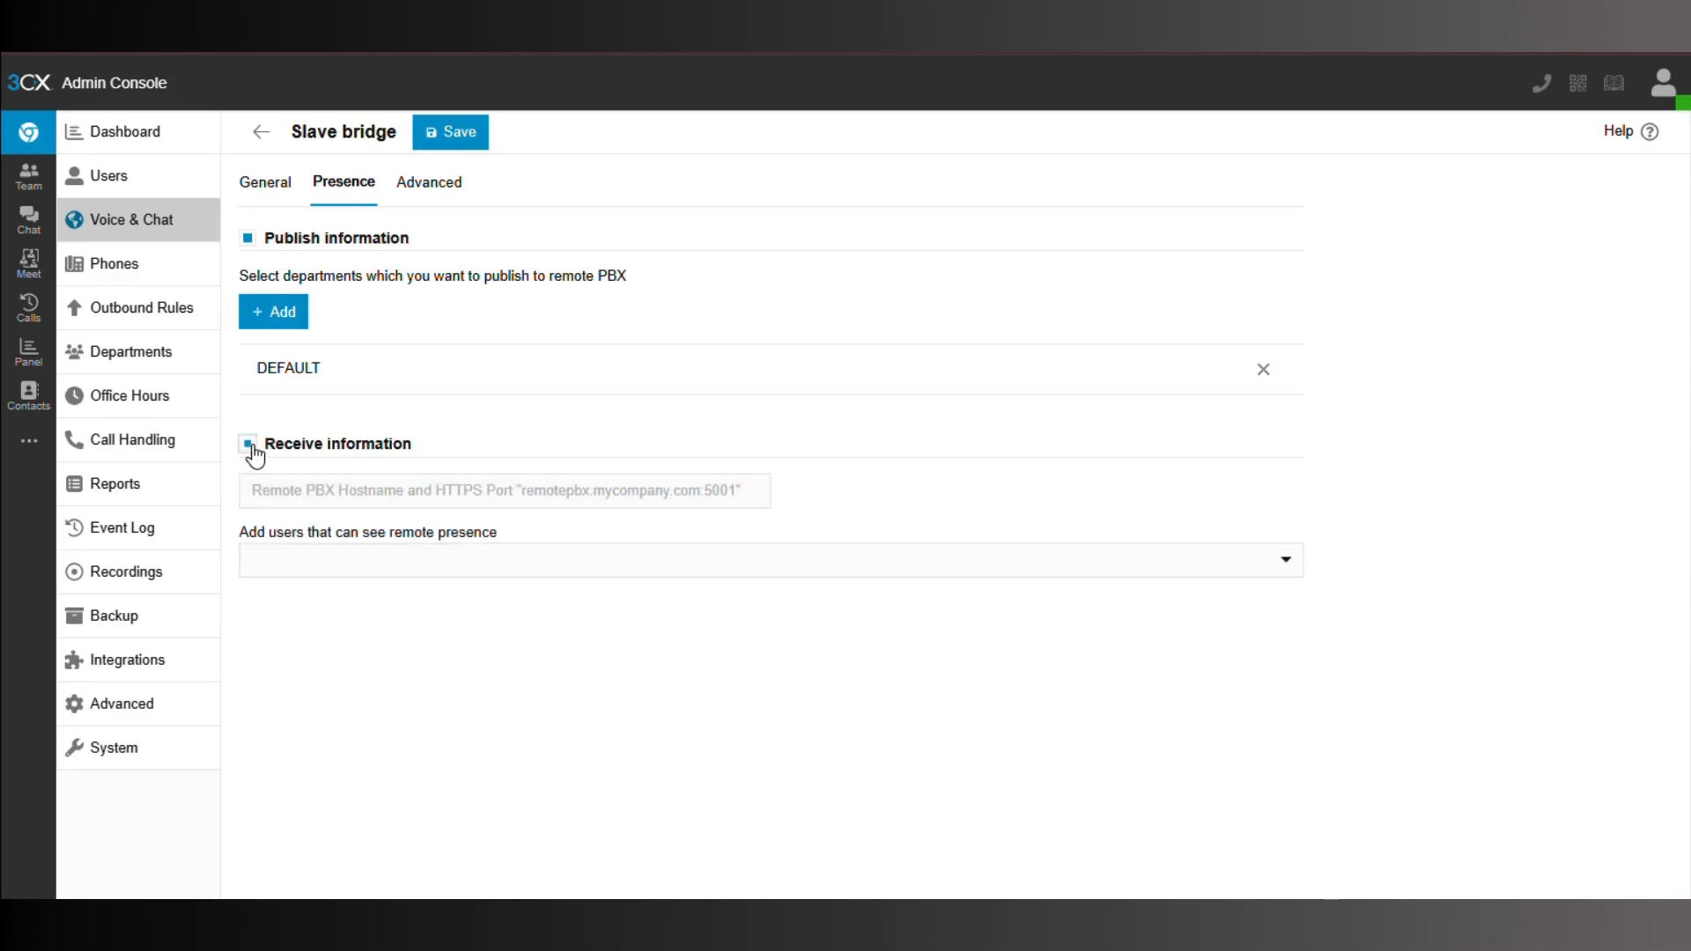
click(305, 486)
text(co)
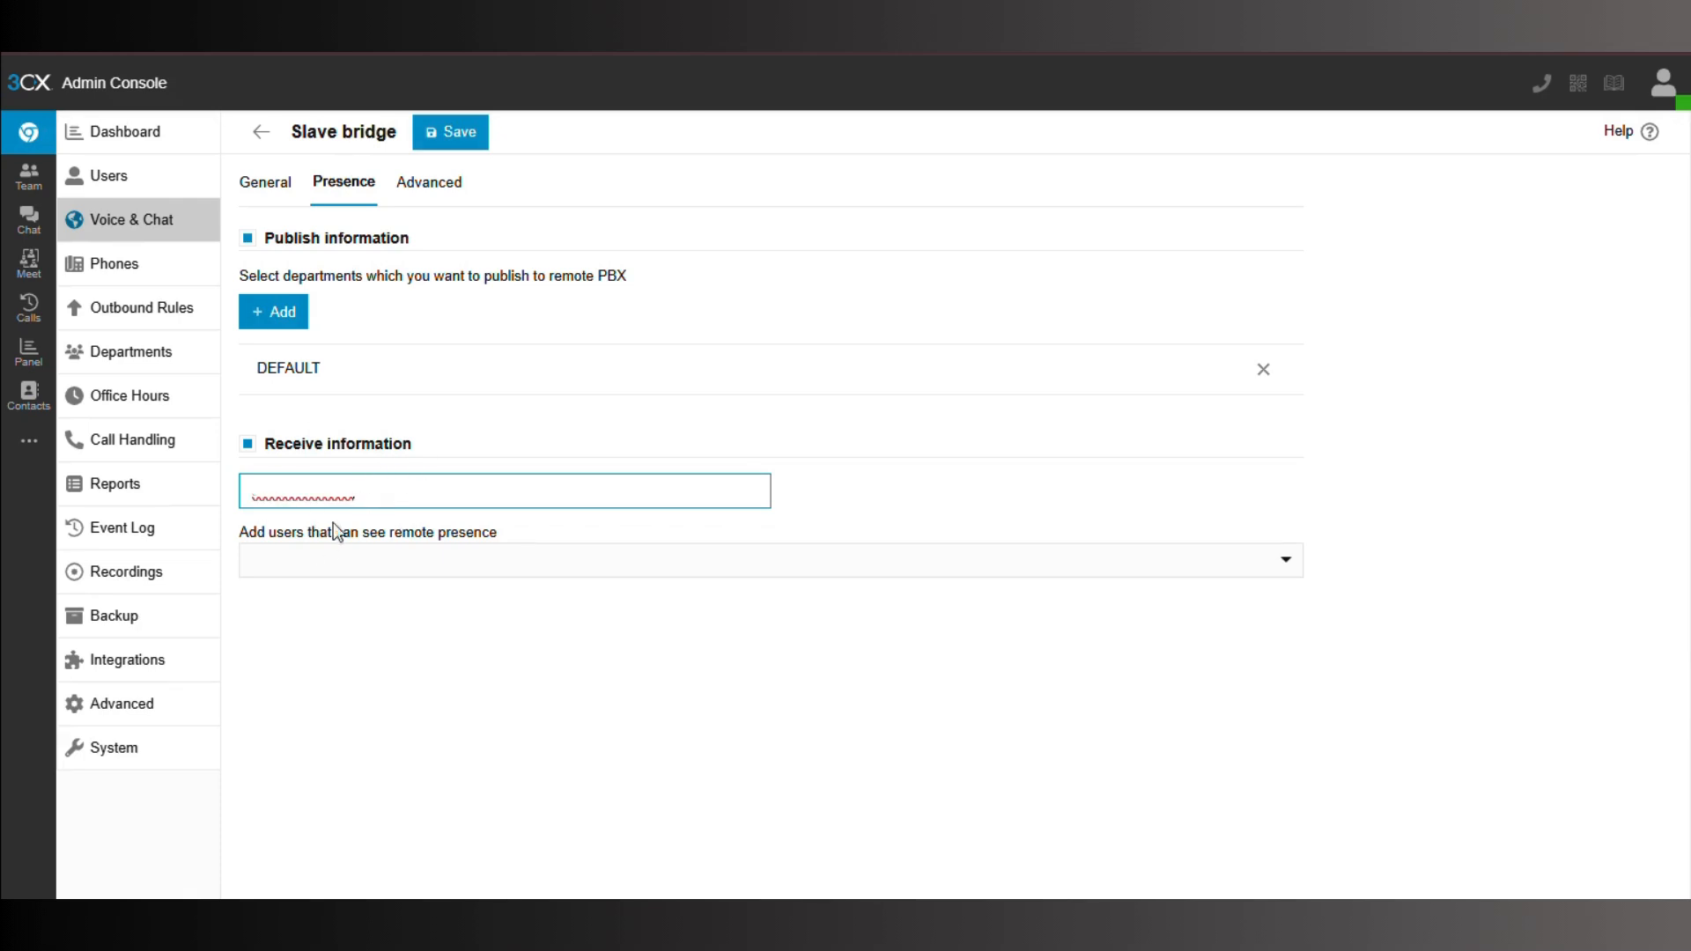
click(347, 562)
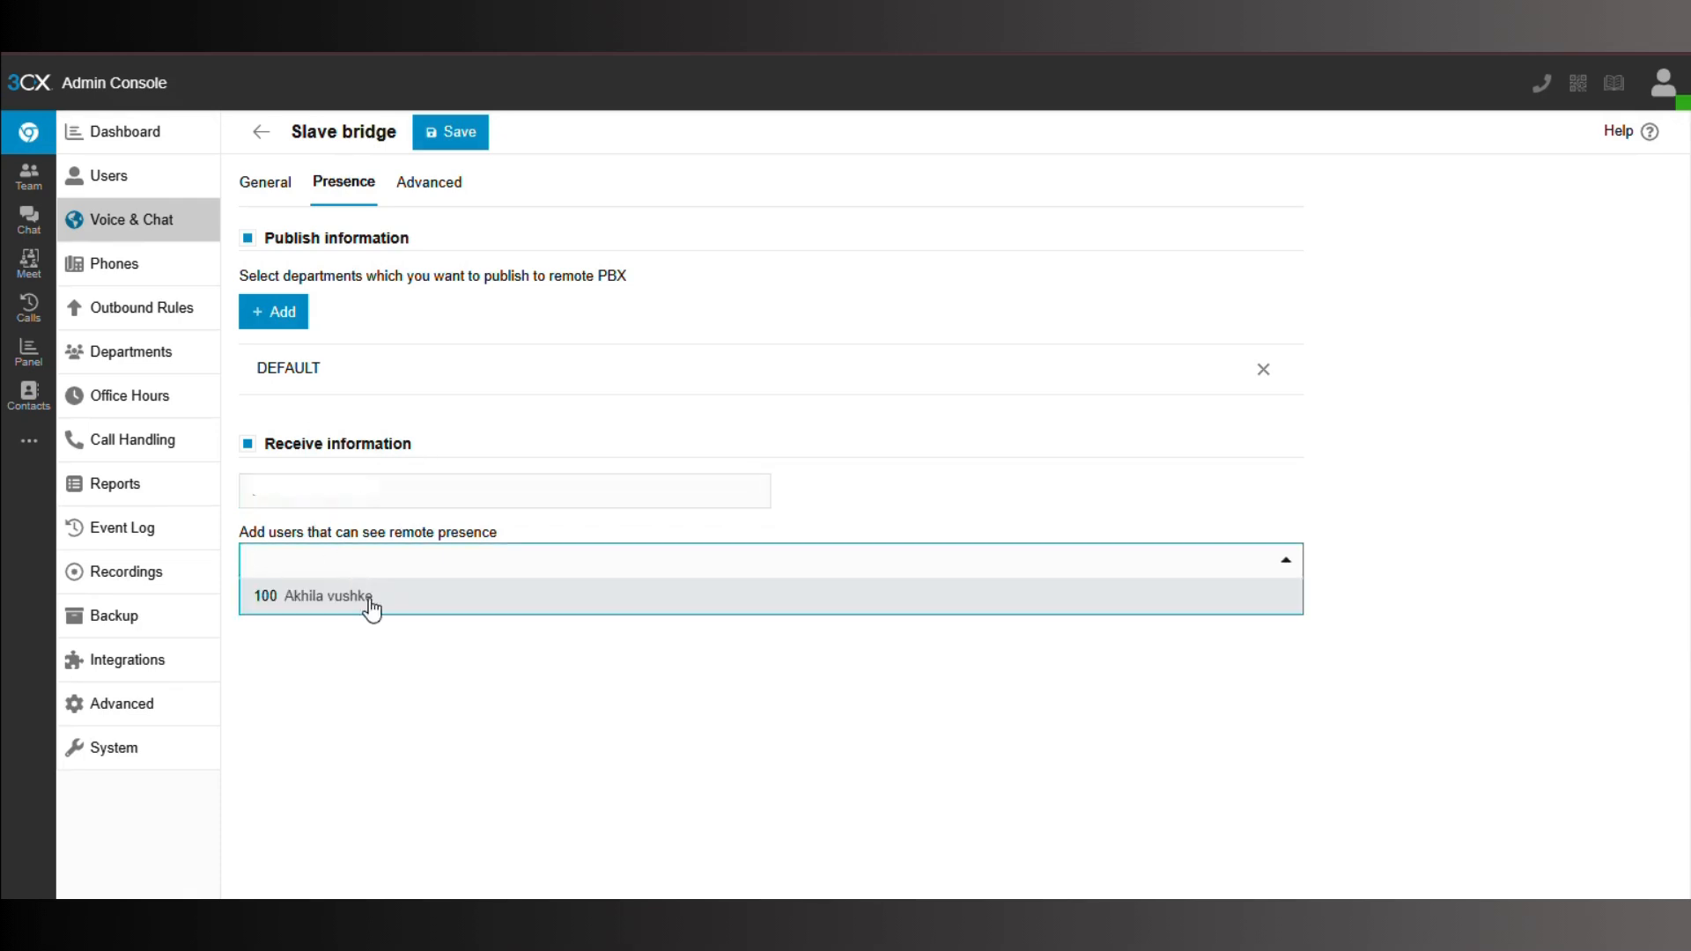
click(365, 596)
click(464, 132)
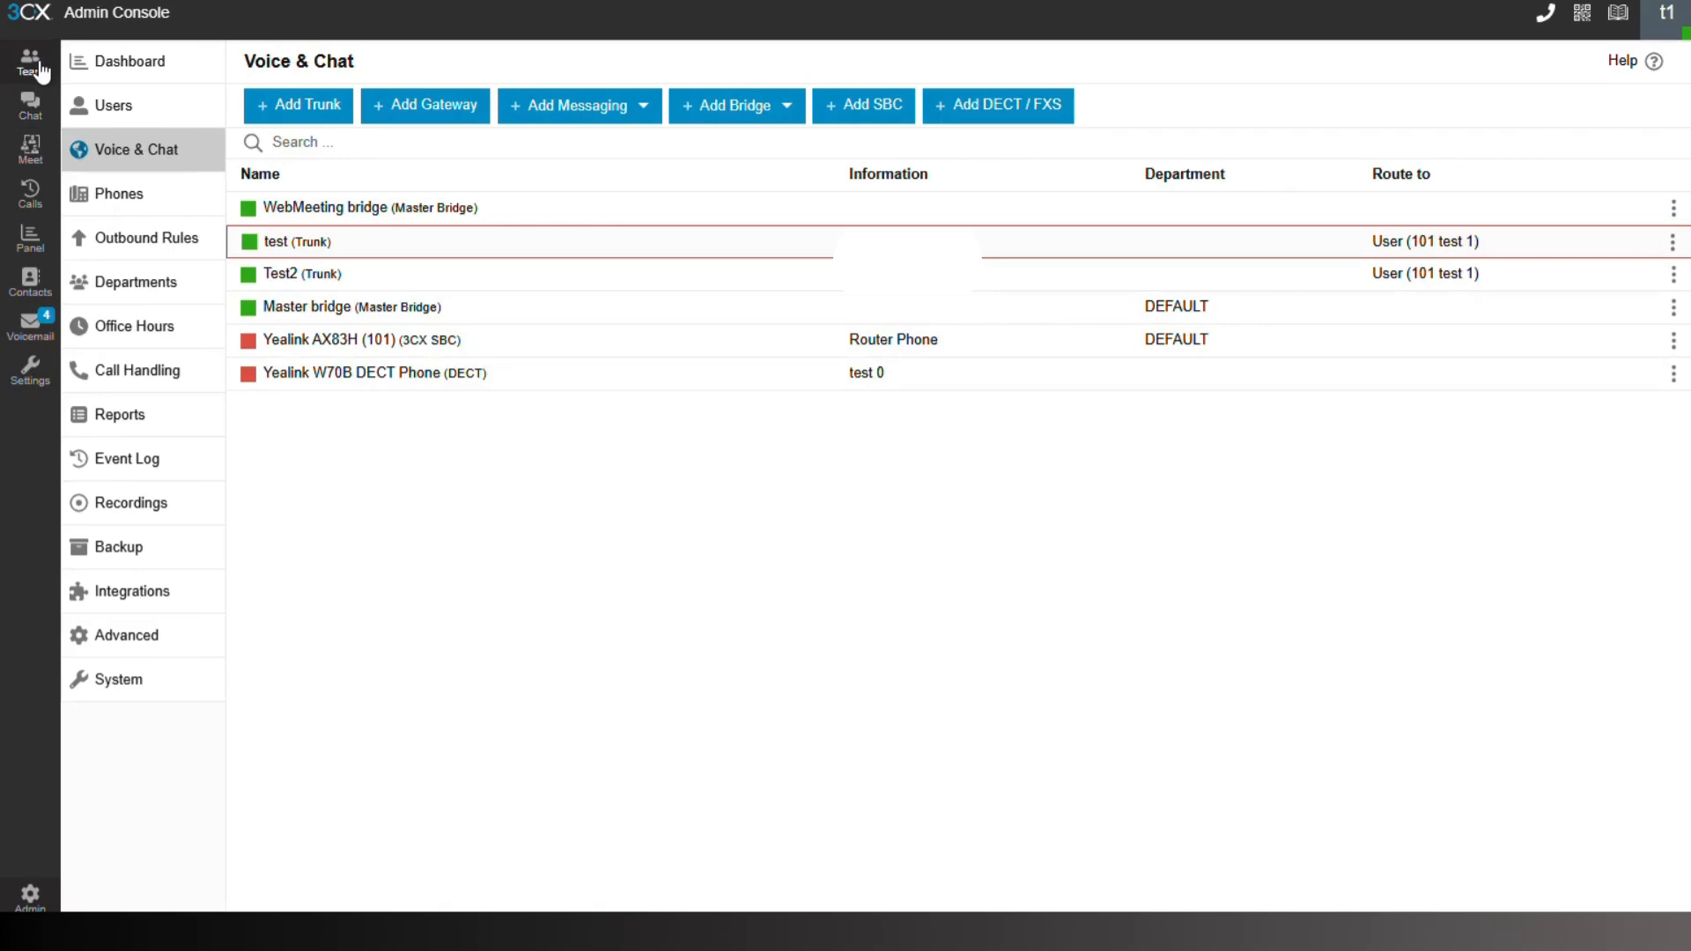
- Open the Team view on both PBXs, and place and end a test call from the first PBX to the remote user
click(29, 104)
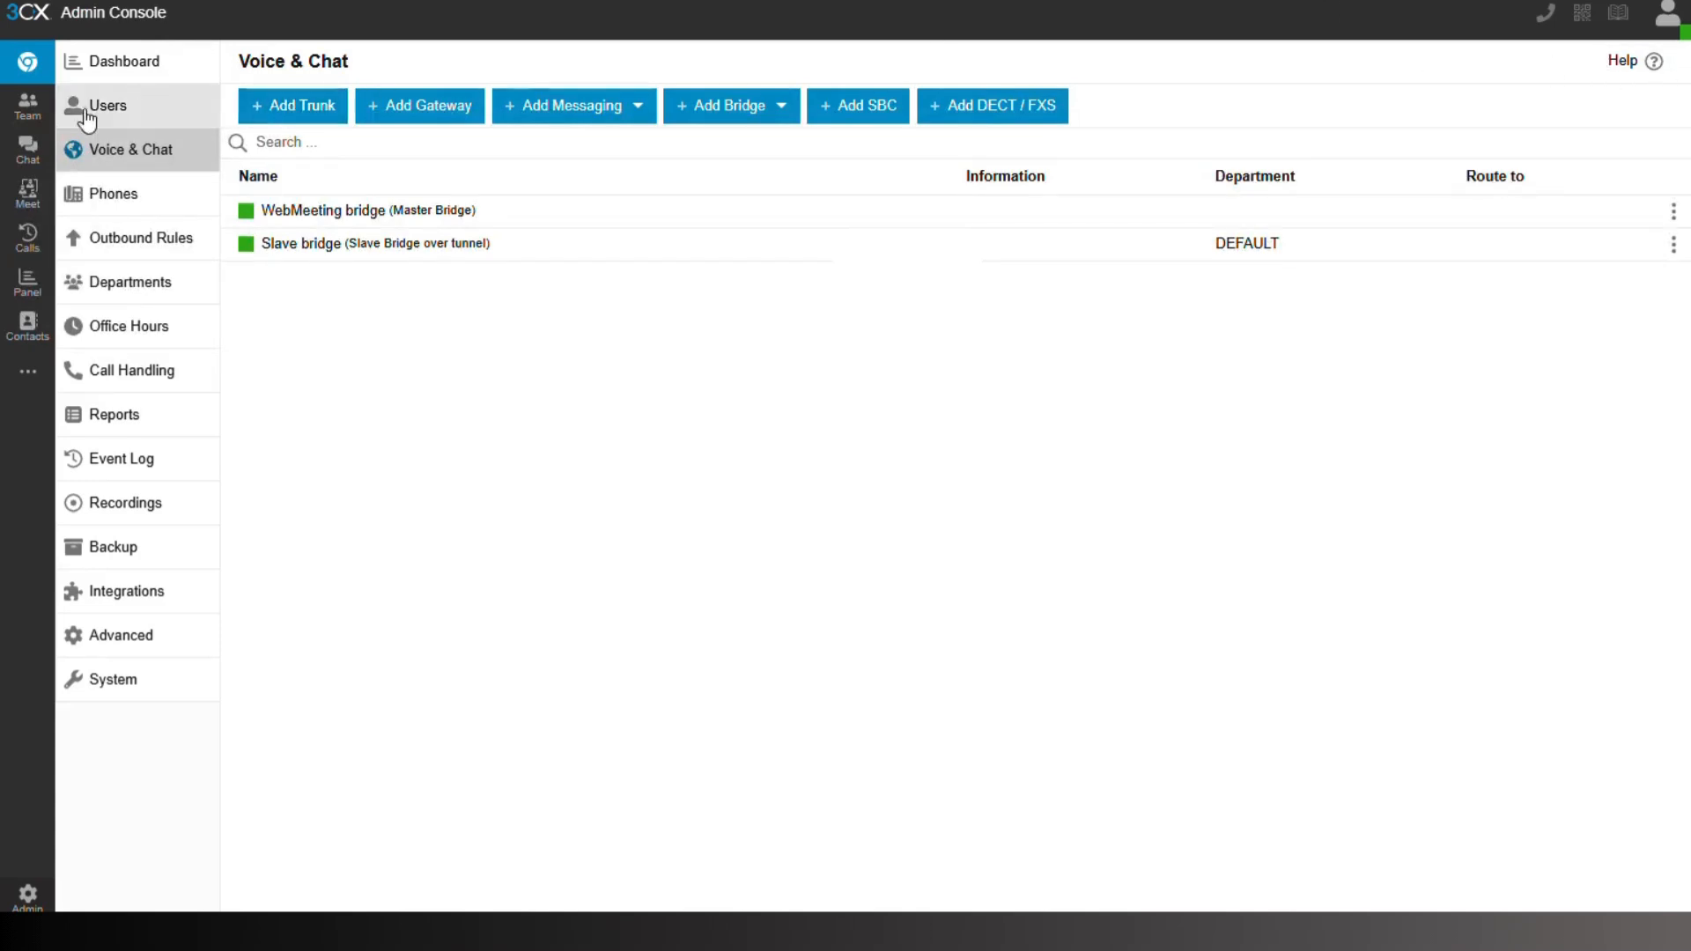
click(6, 107)
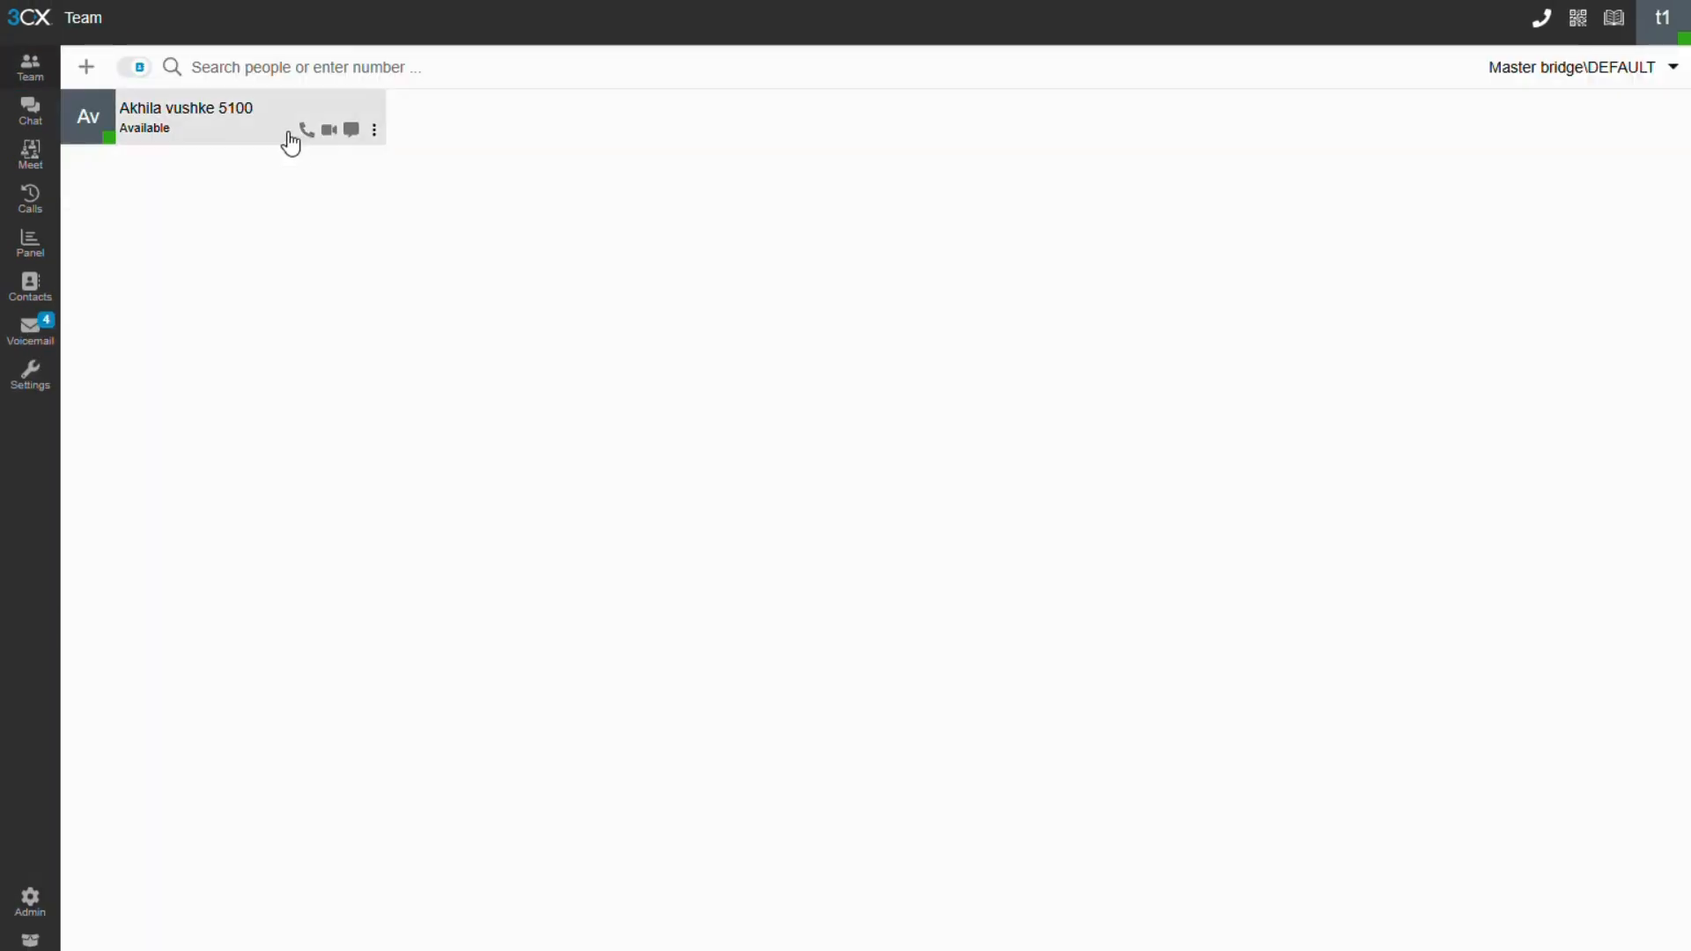
click(305, 133)
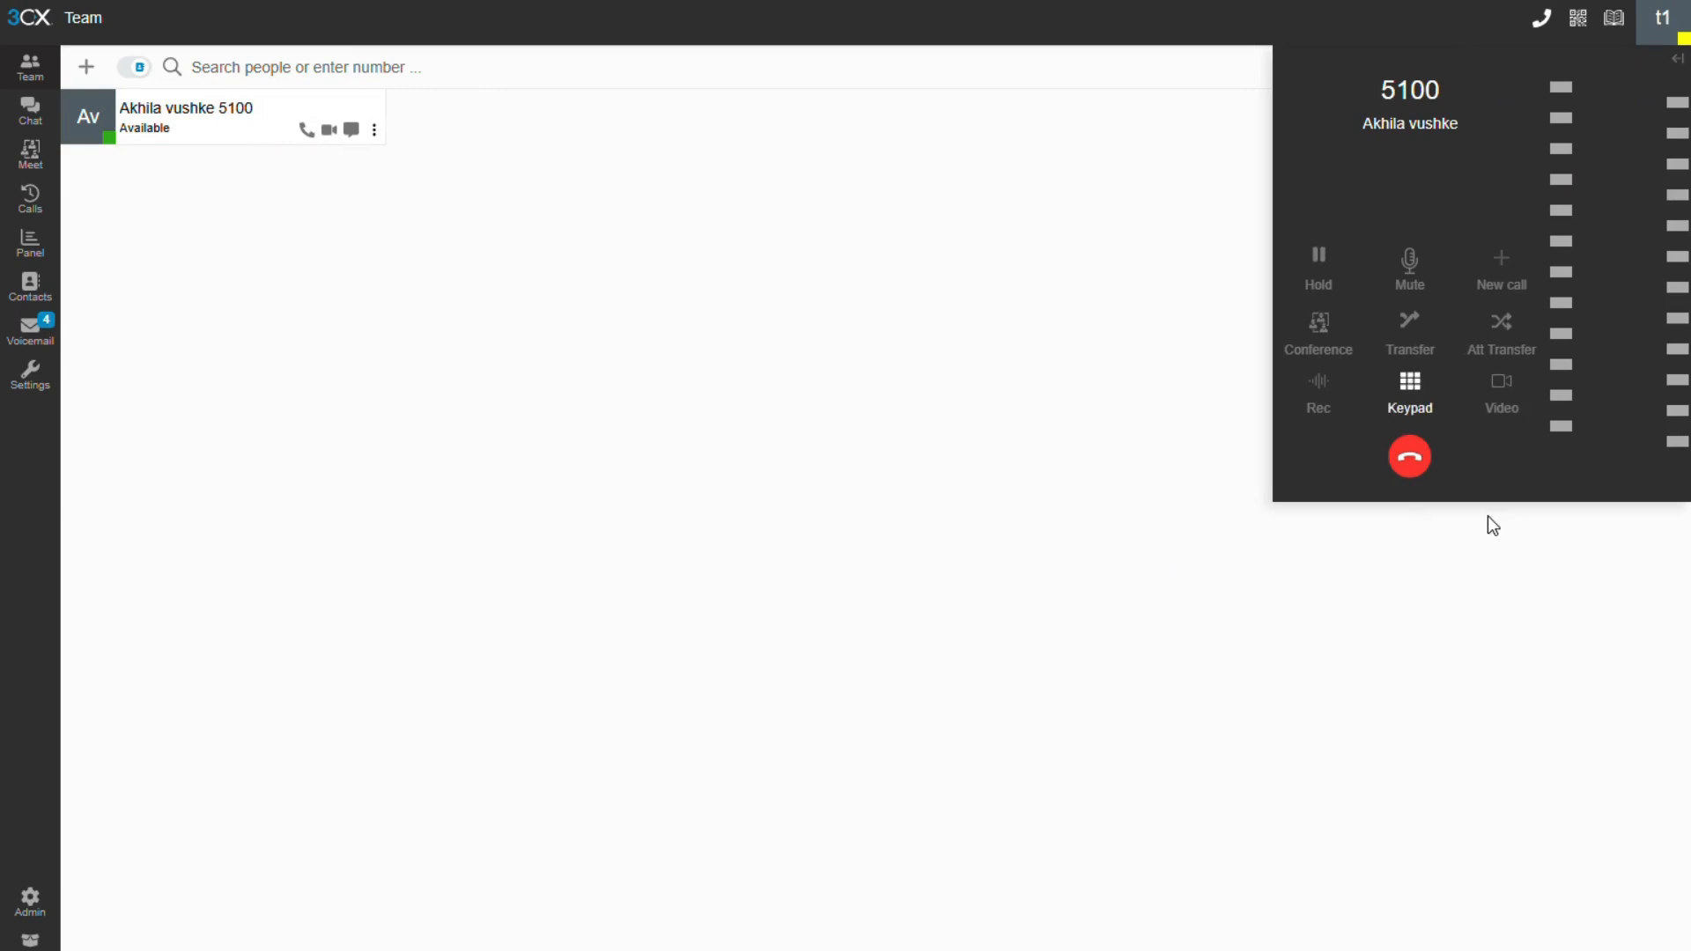
click(1412, 460)
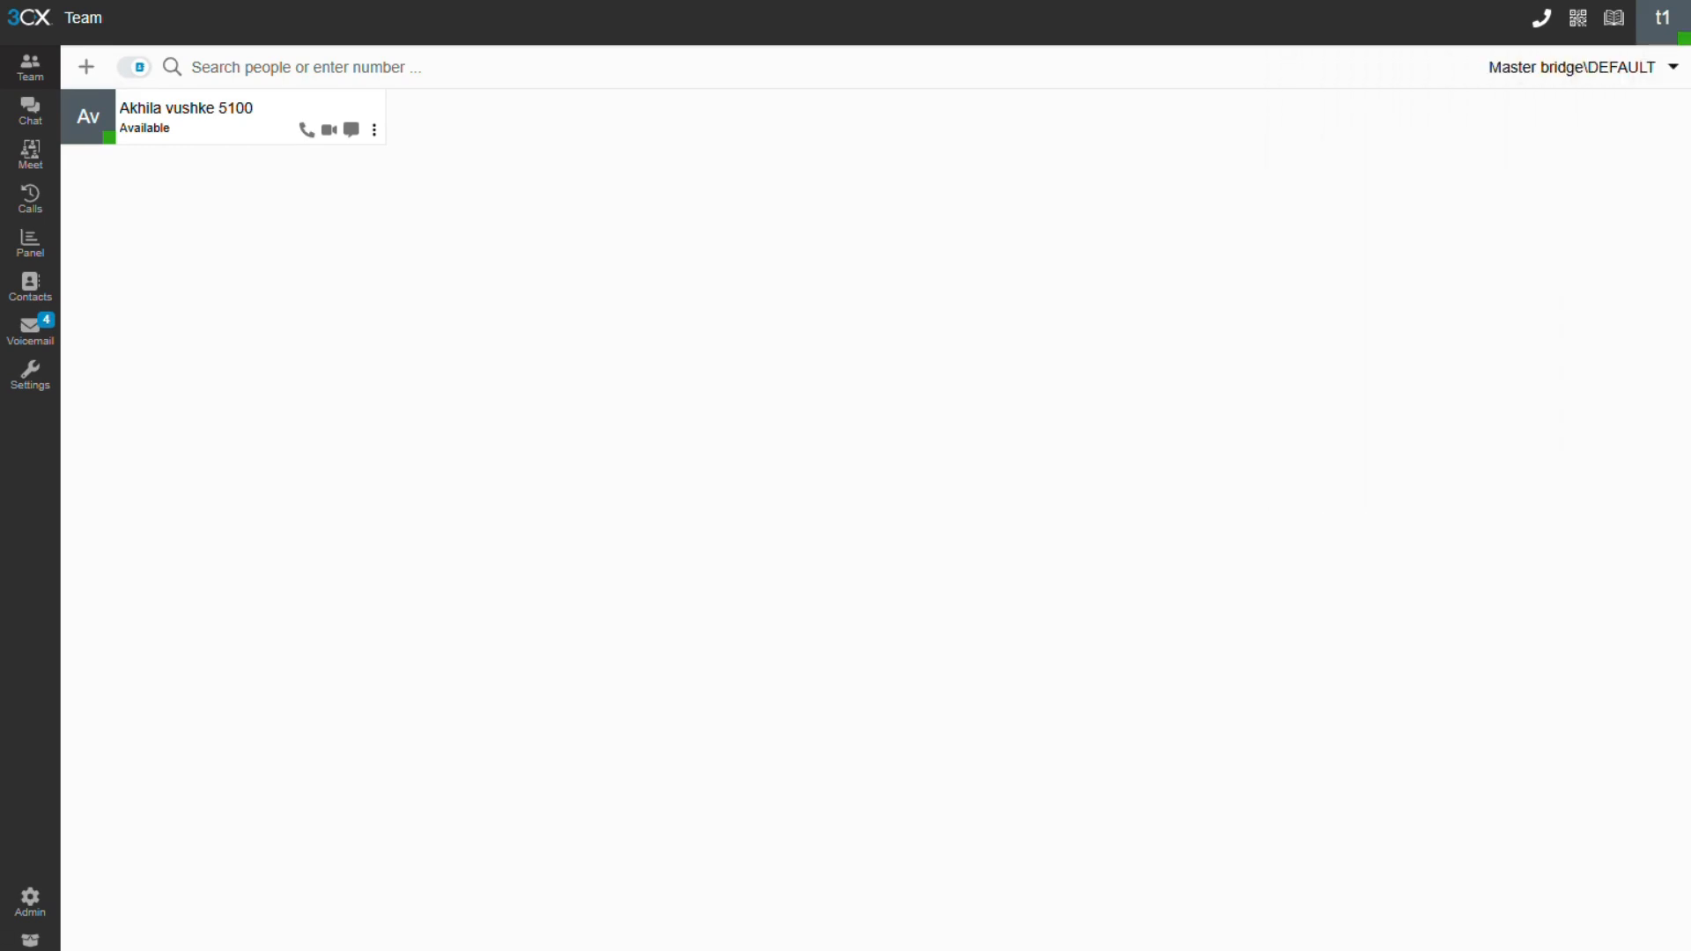
- Start a new outbound rule in the Admin Console named Bridge, for numbers starting with prefix 5 and a length of 4
click(31, 914)
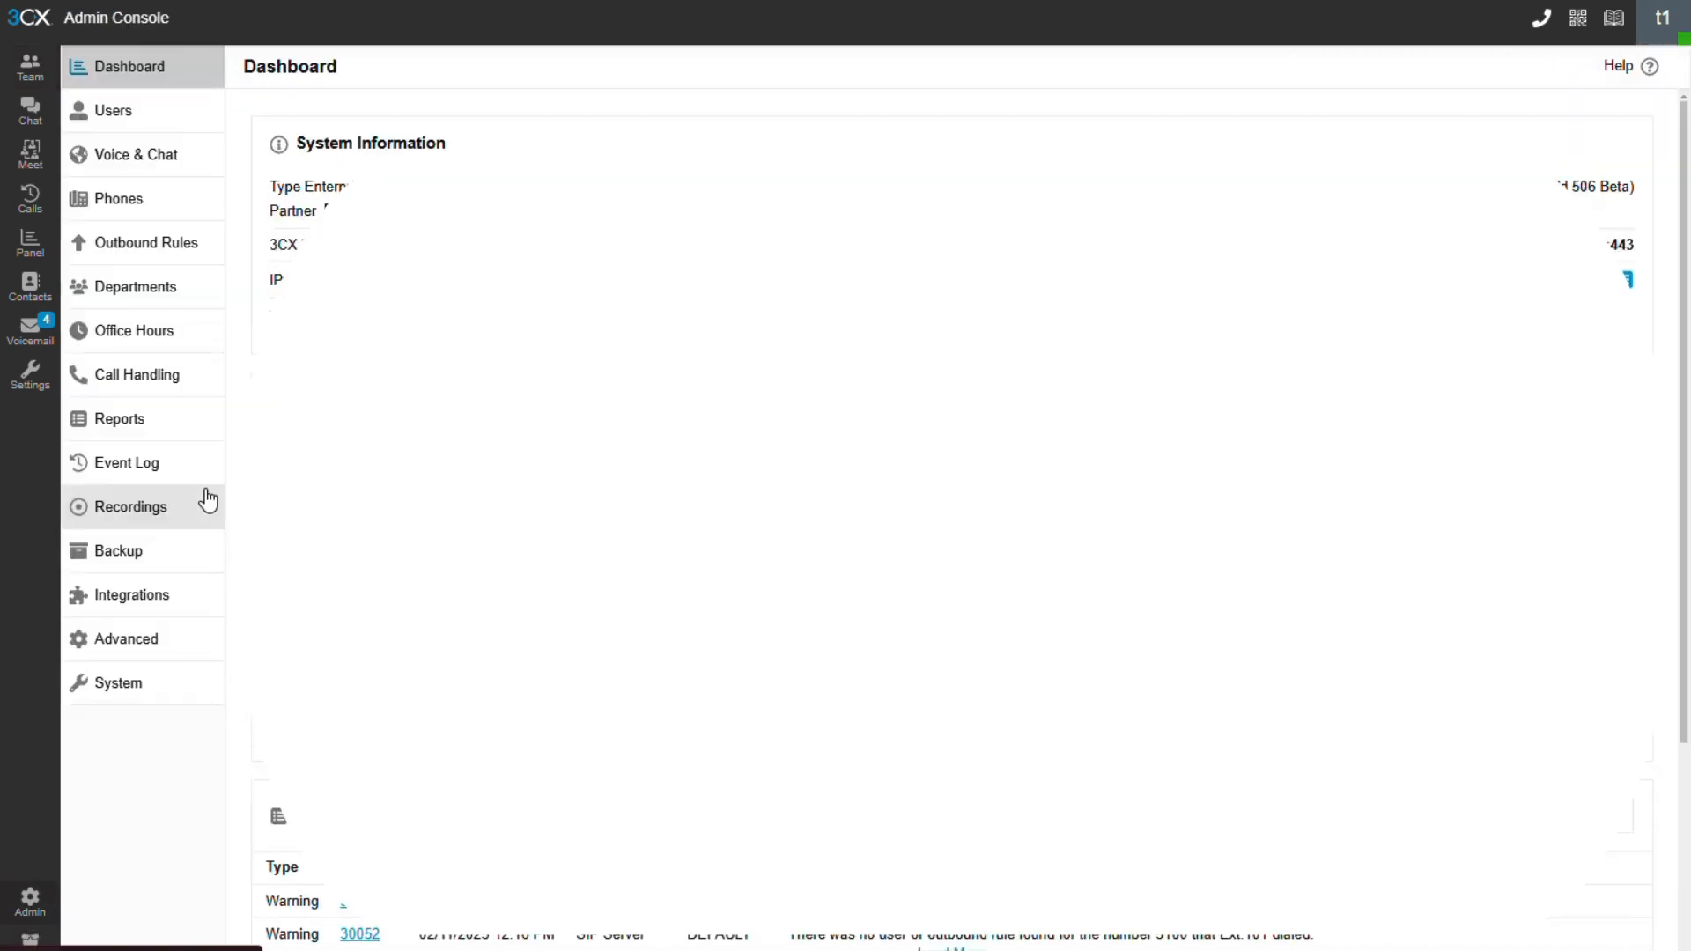
click(169, 240)
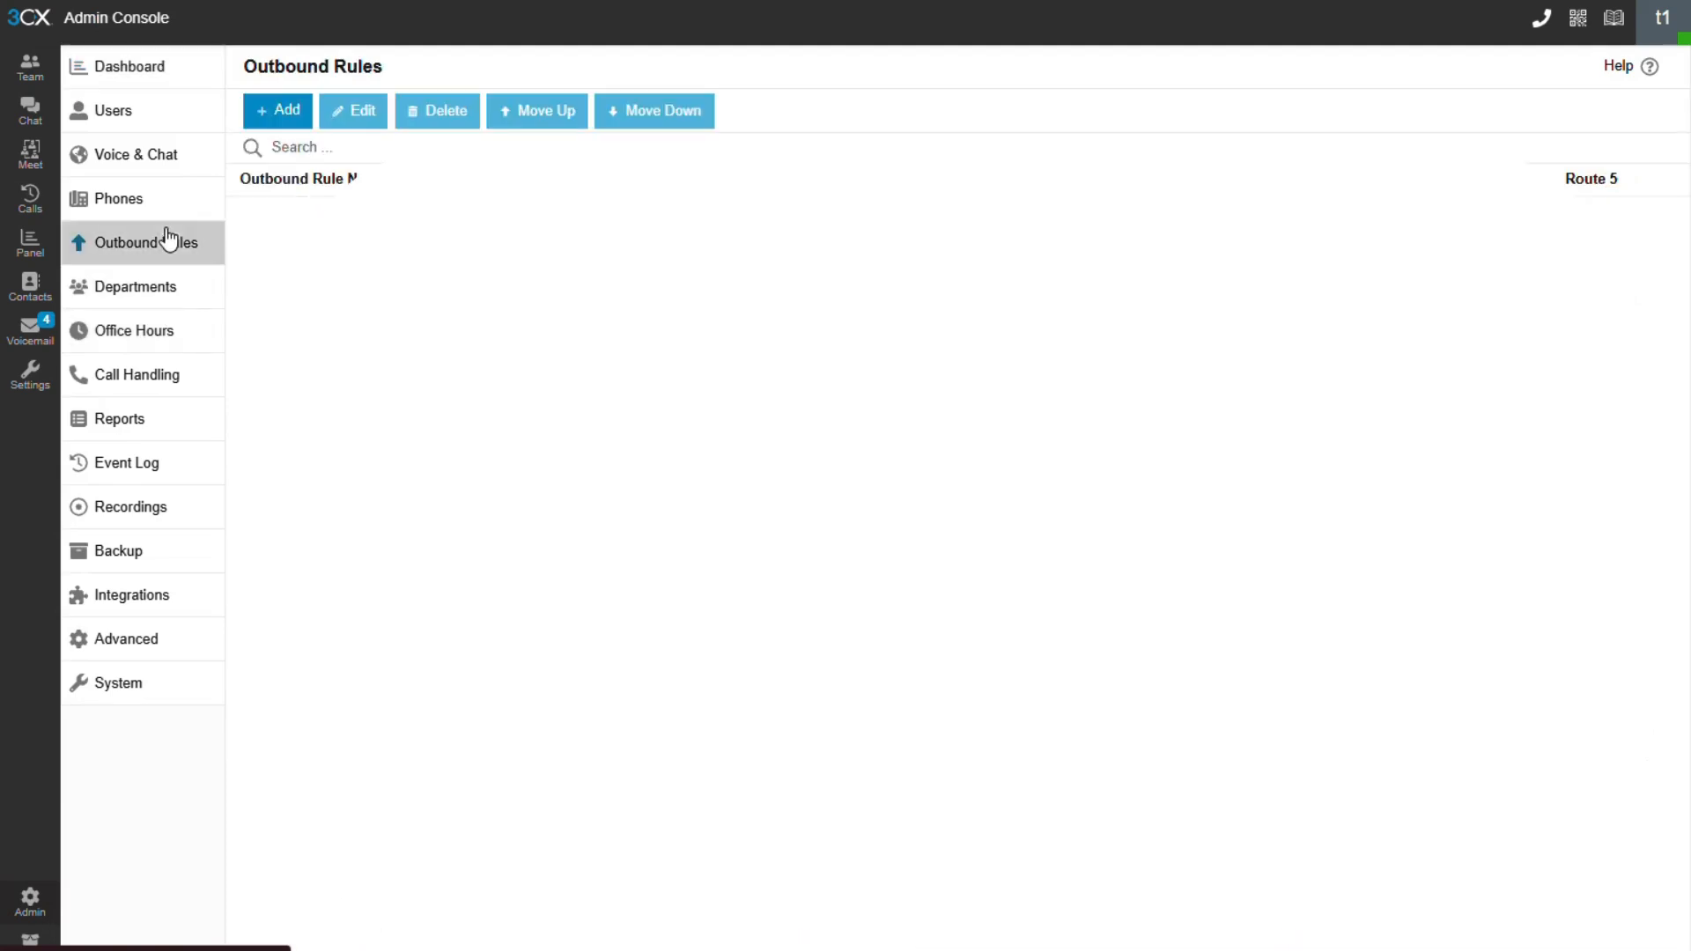
click(279, 113)
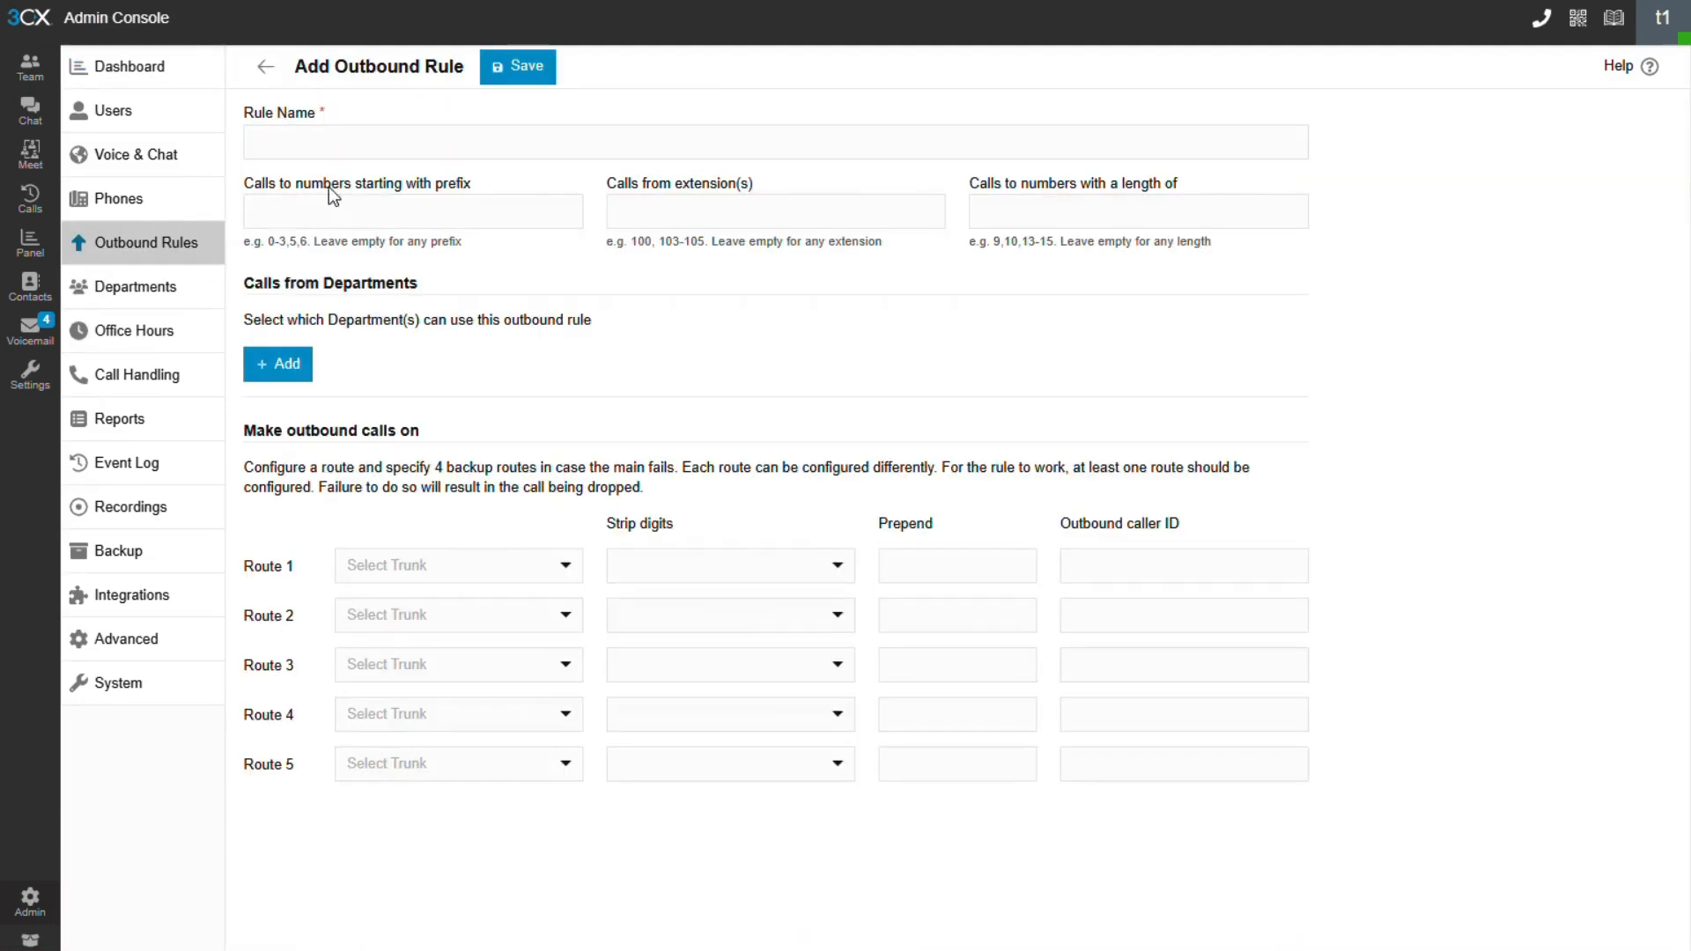
click(351, 150)
text(B)
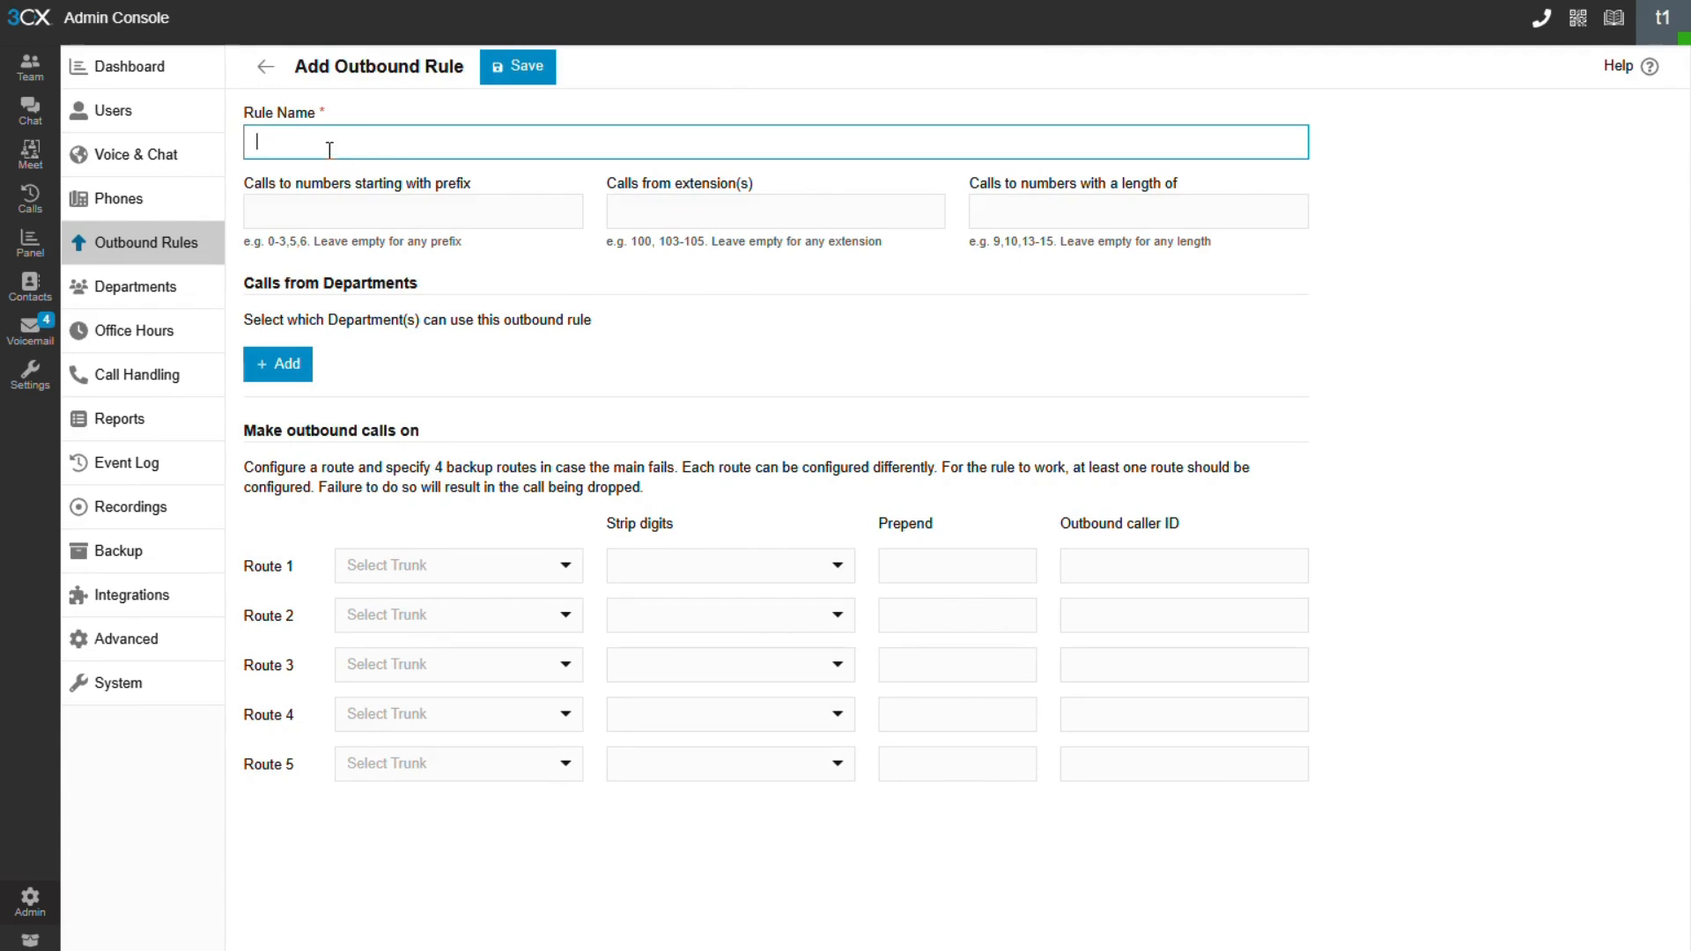
text(Bridge)
click(370, 212)
text(5)
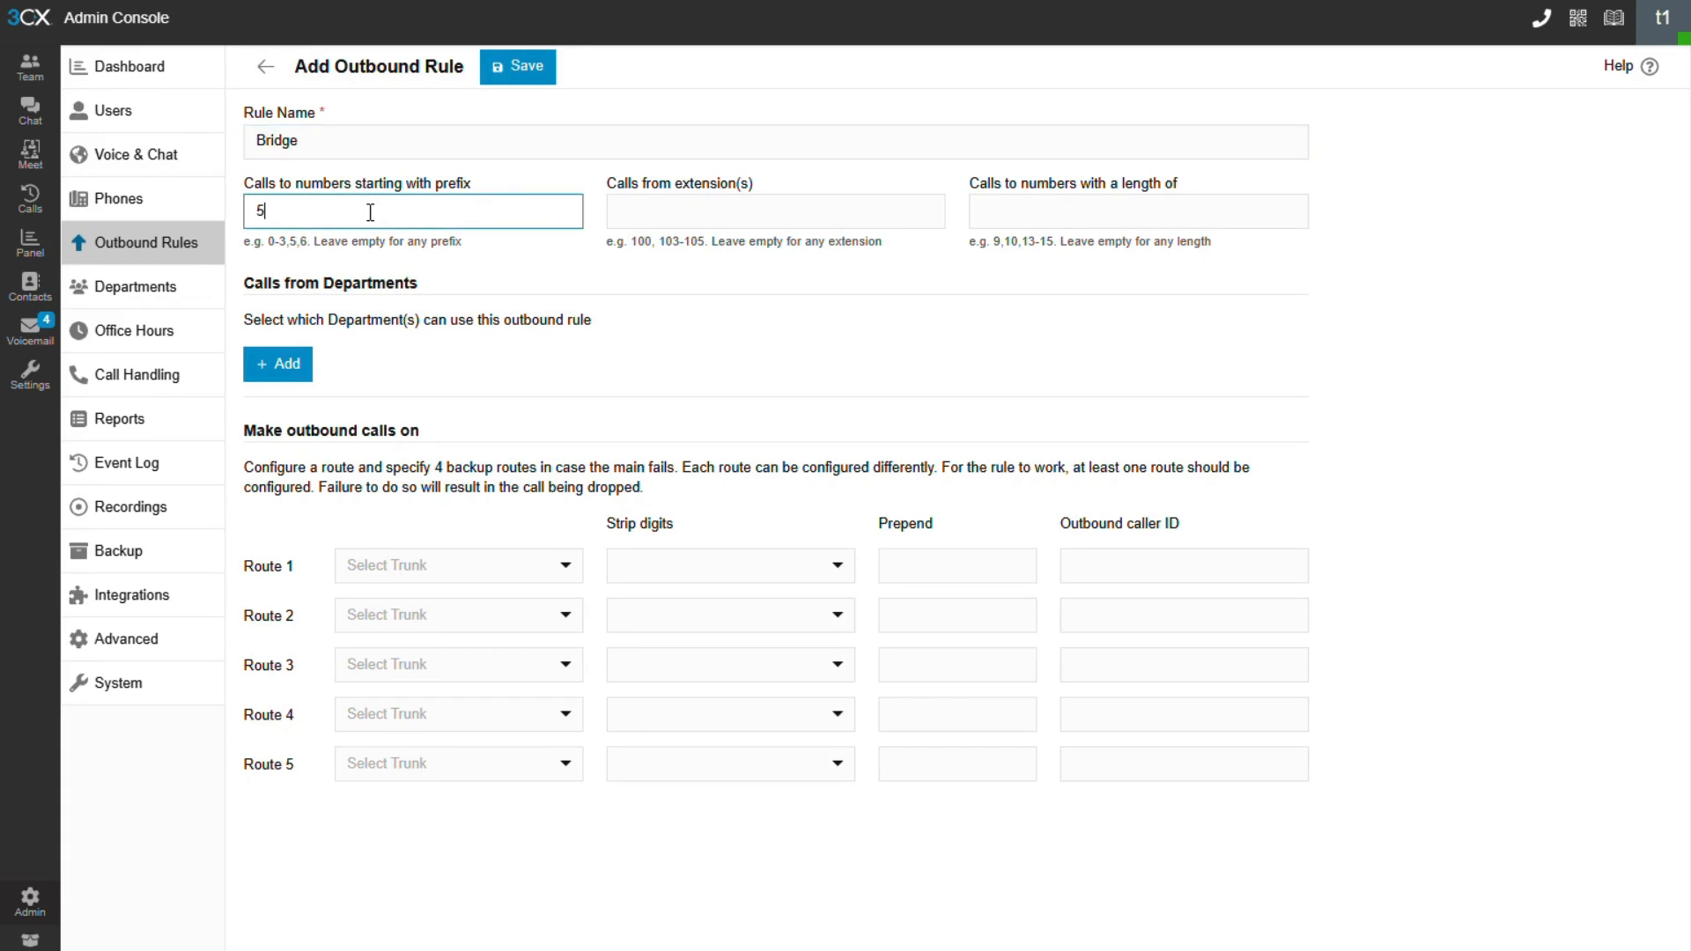
click(1023, 209)
text(4)
- Allow the DEFAULT department to use the rule, set Route 1 to Master bridge stripping the first 1 digit, and save
click(278, 365)
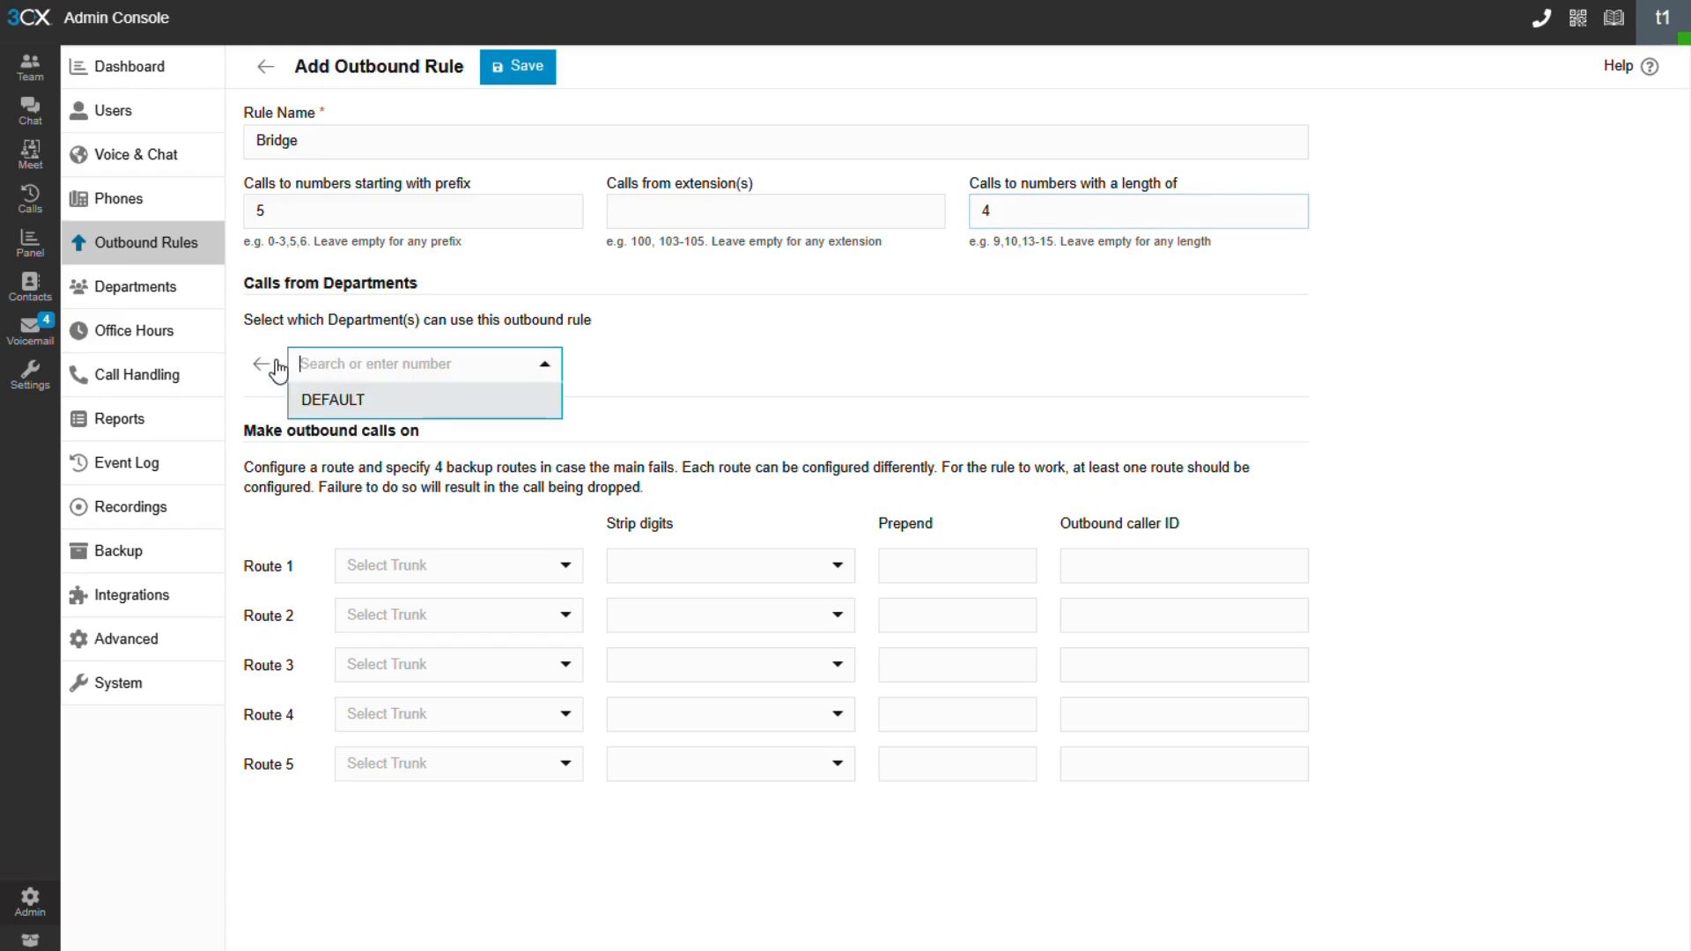
click(351, 396)
click(475, 613)
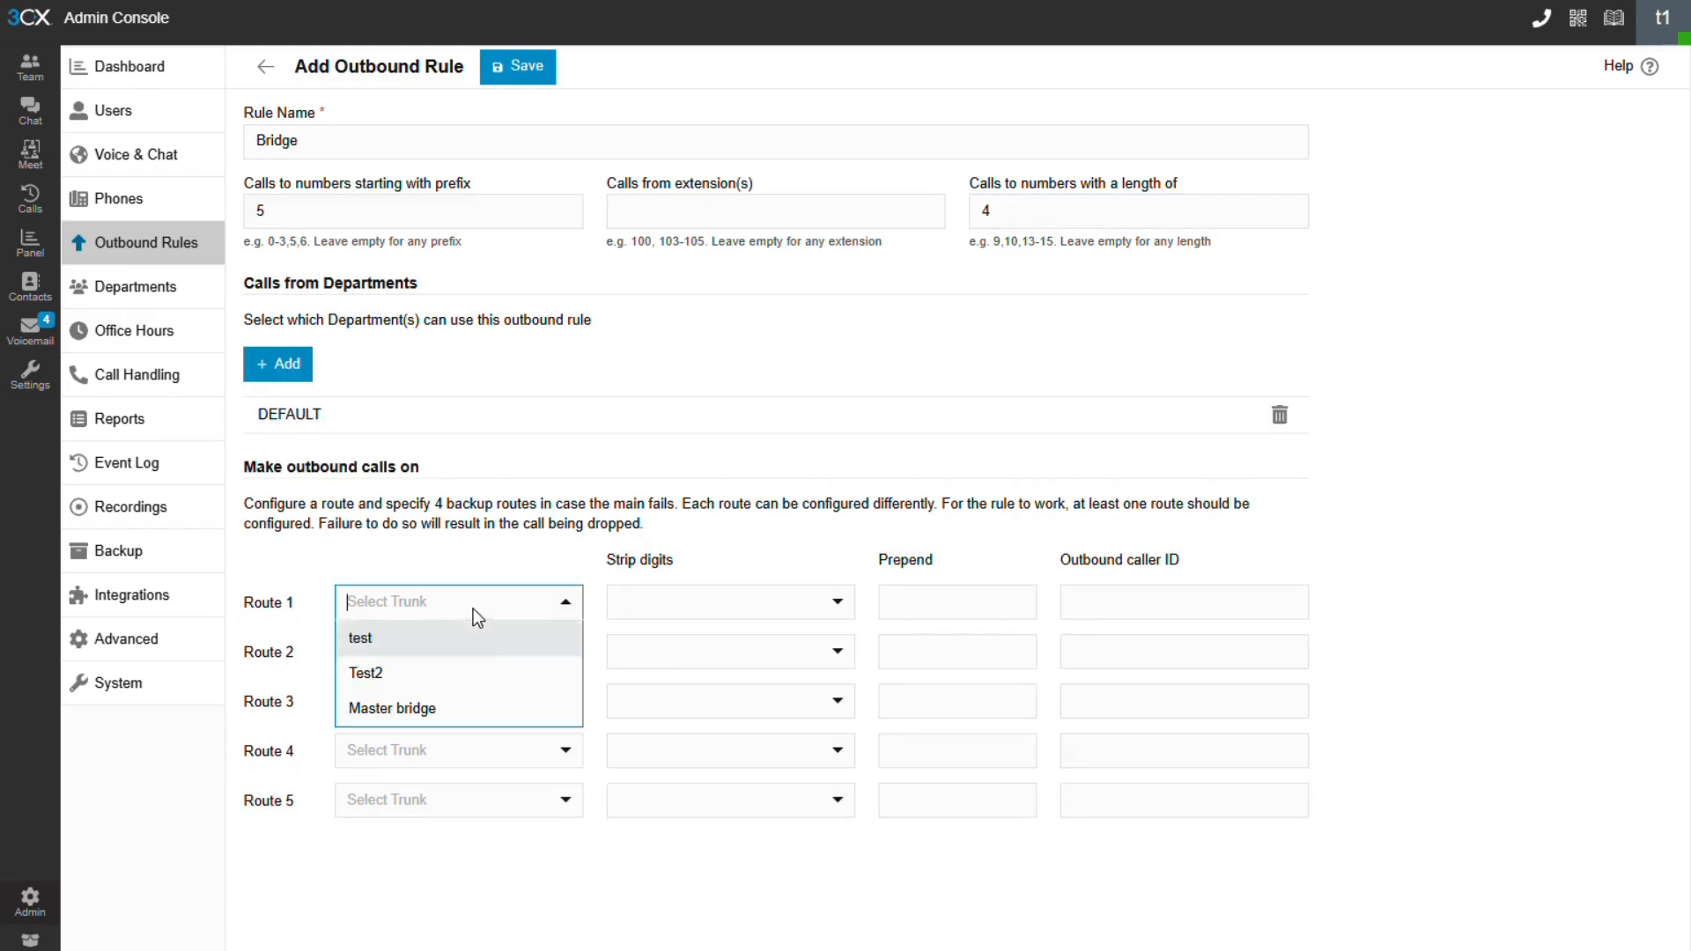
click(480, 706)
click(830, 615)
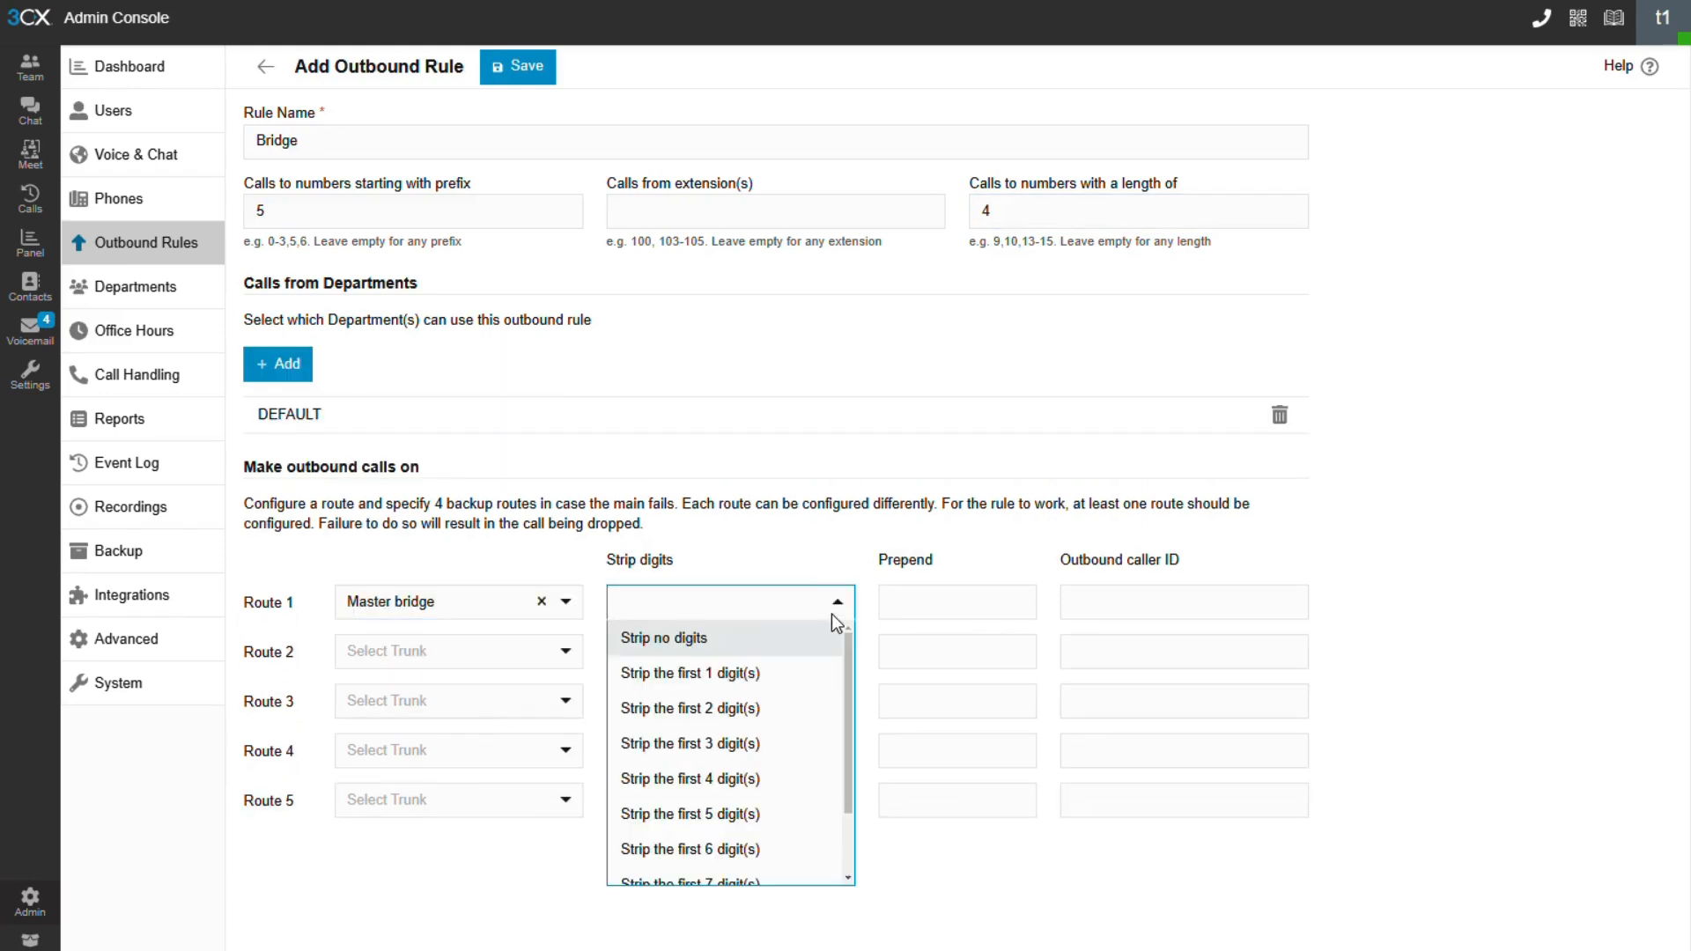
click(738, 678)
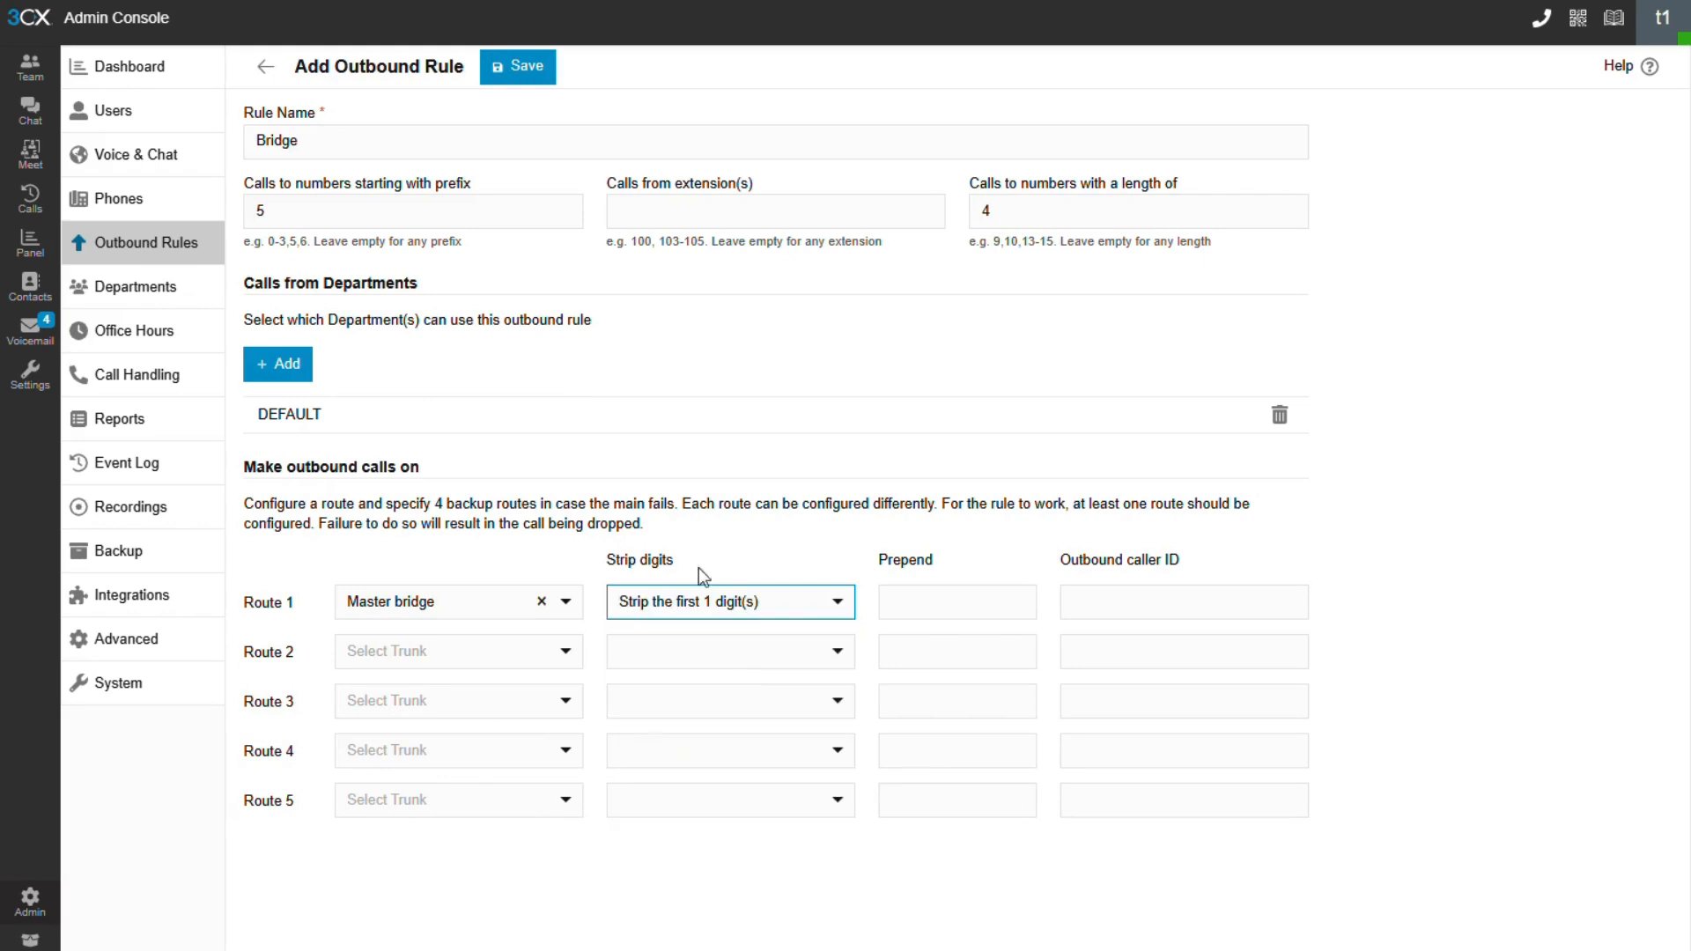
click(517, 71)
- From the Team view, place a test call to the remote user at extension 5100 and end it
click(32, 78)
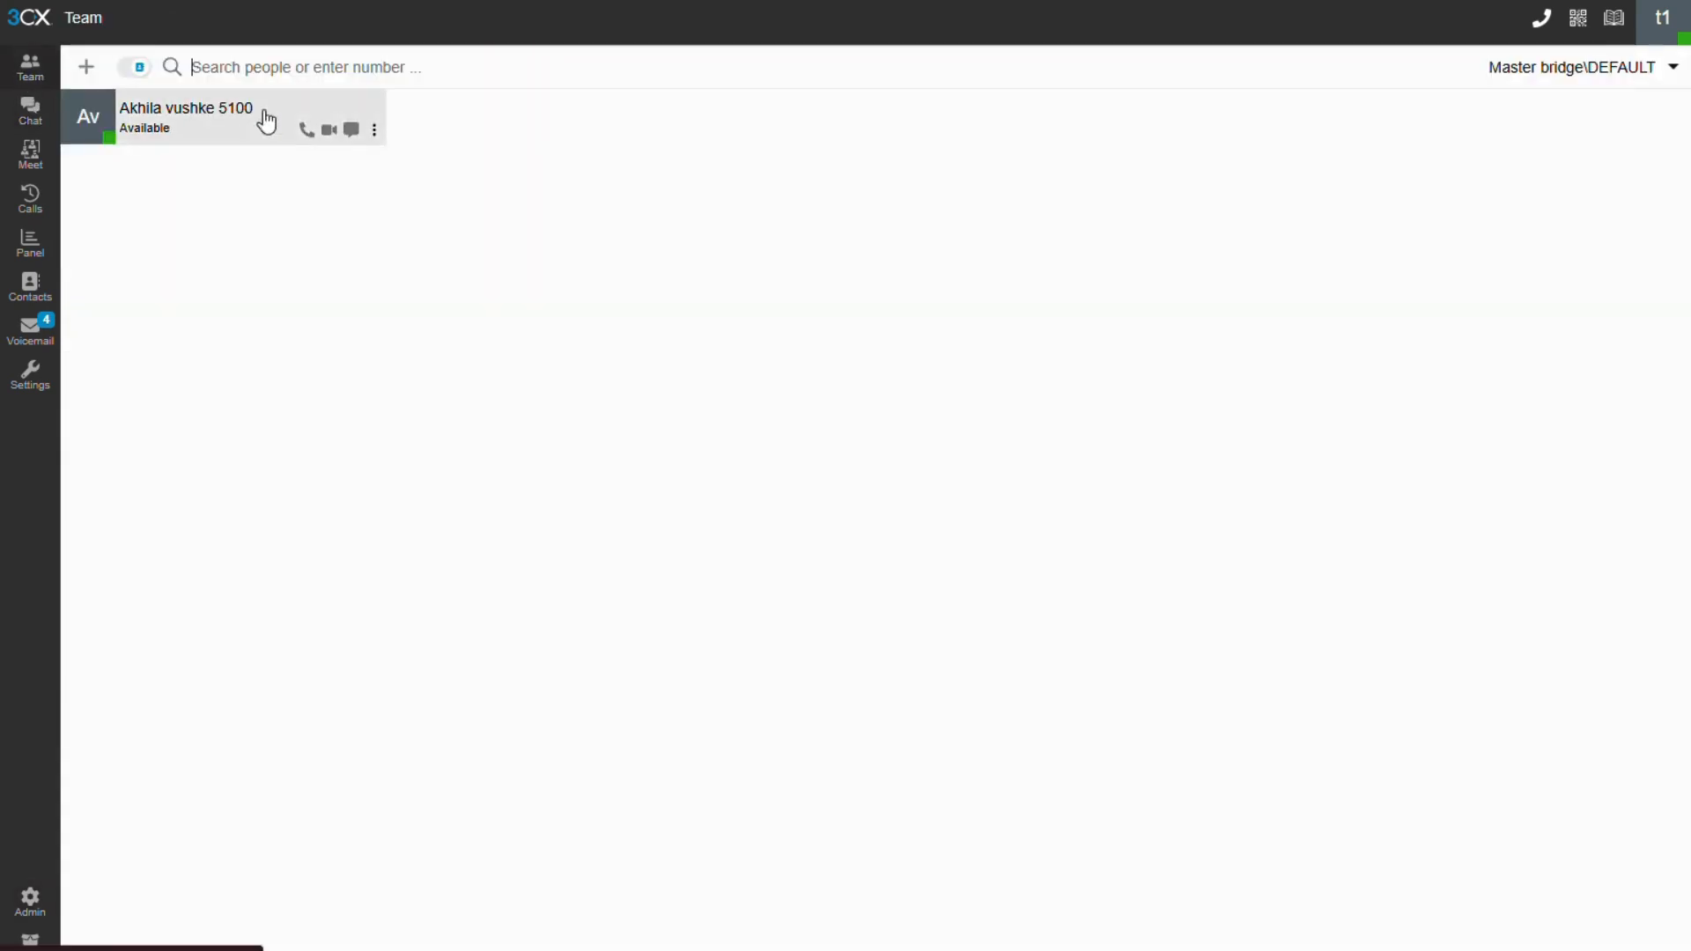
click(306, 130)
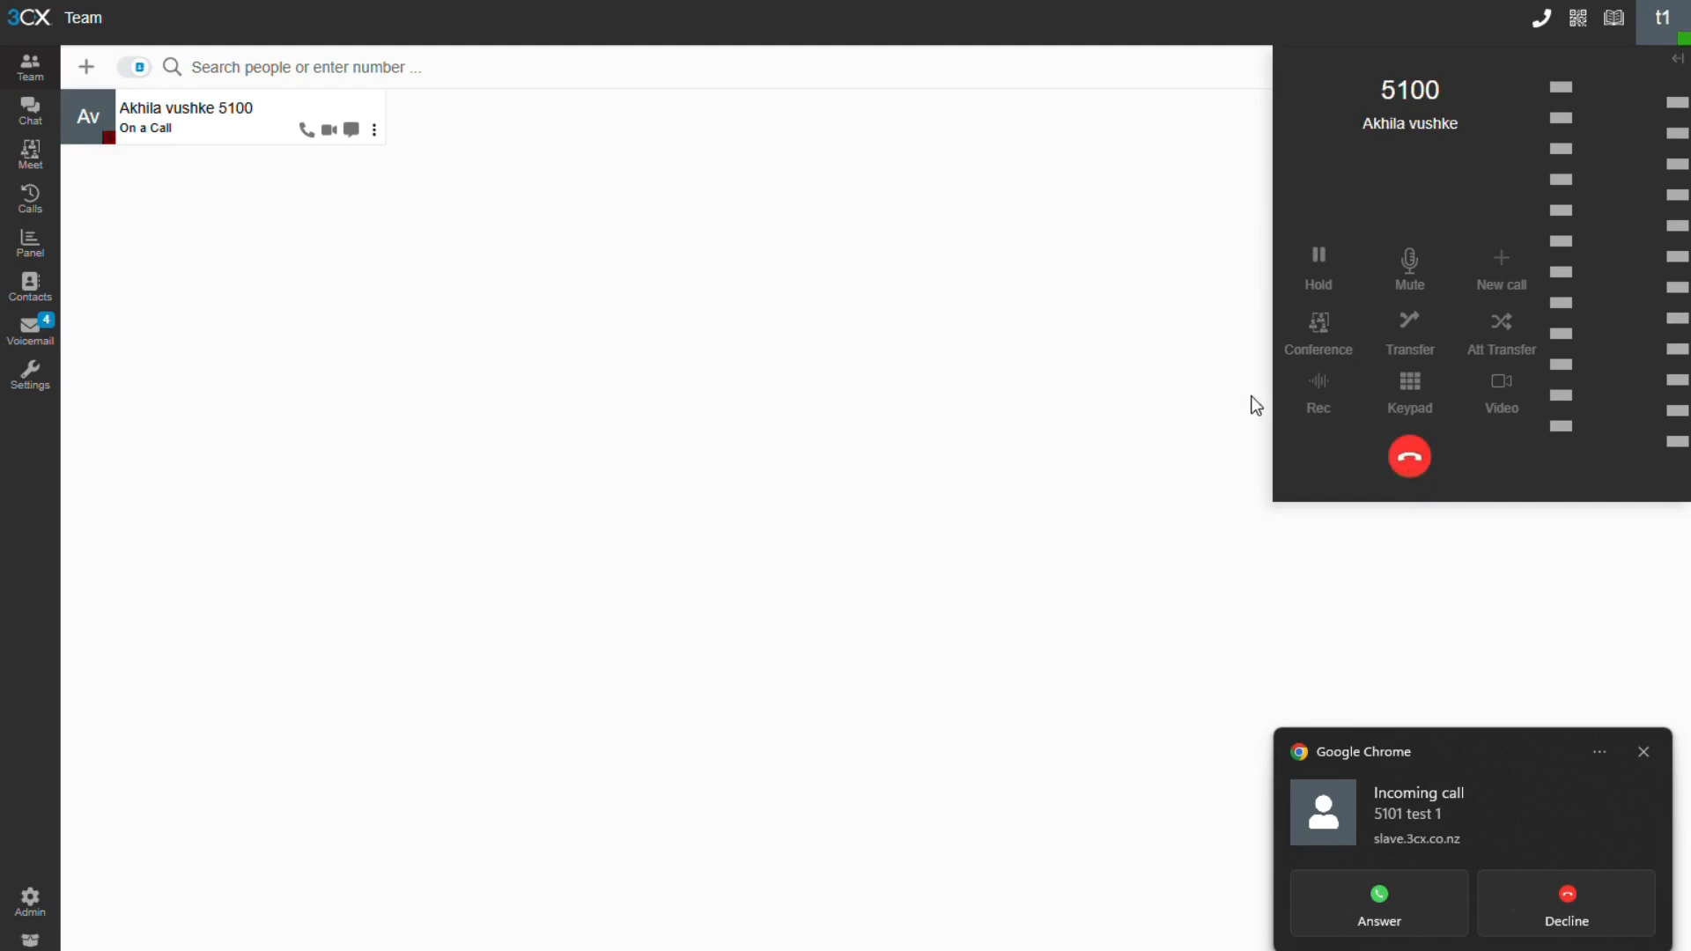
click(1410, 458)
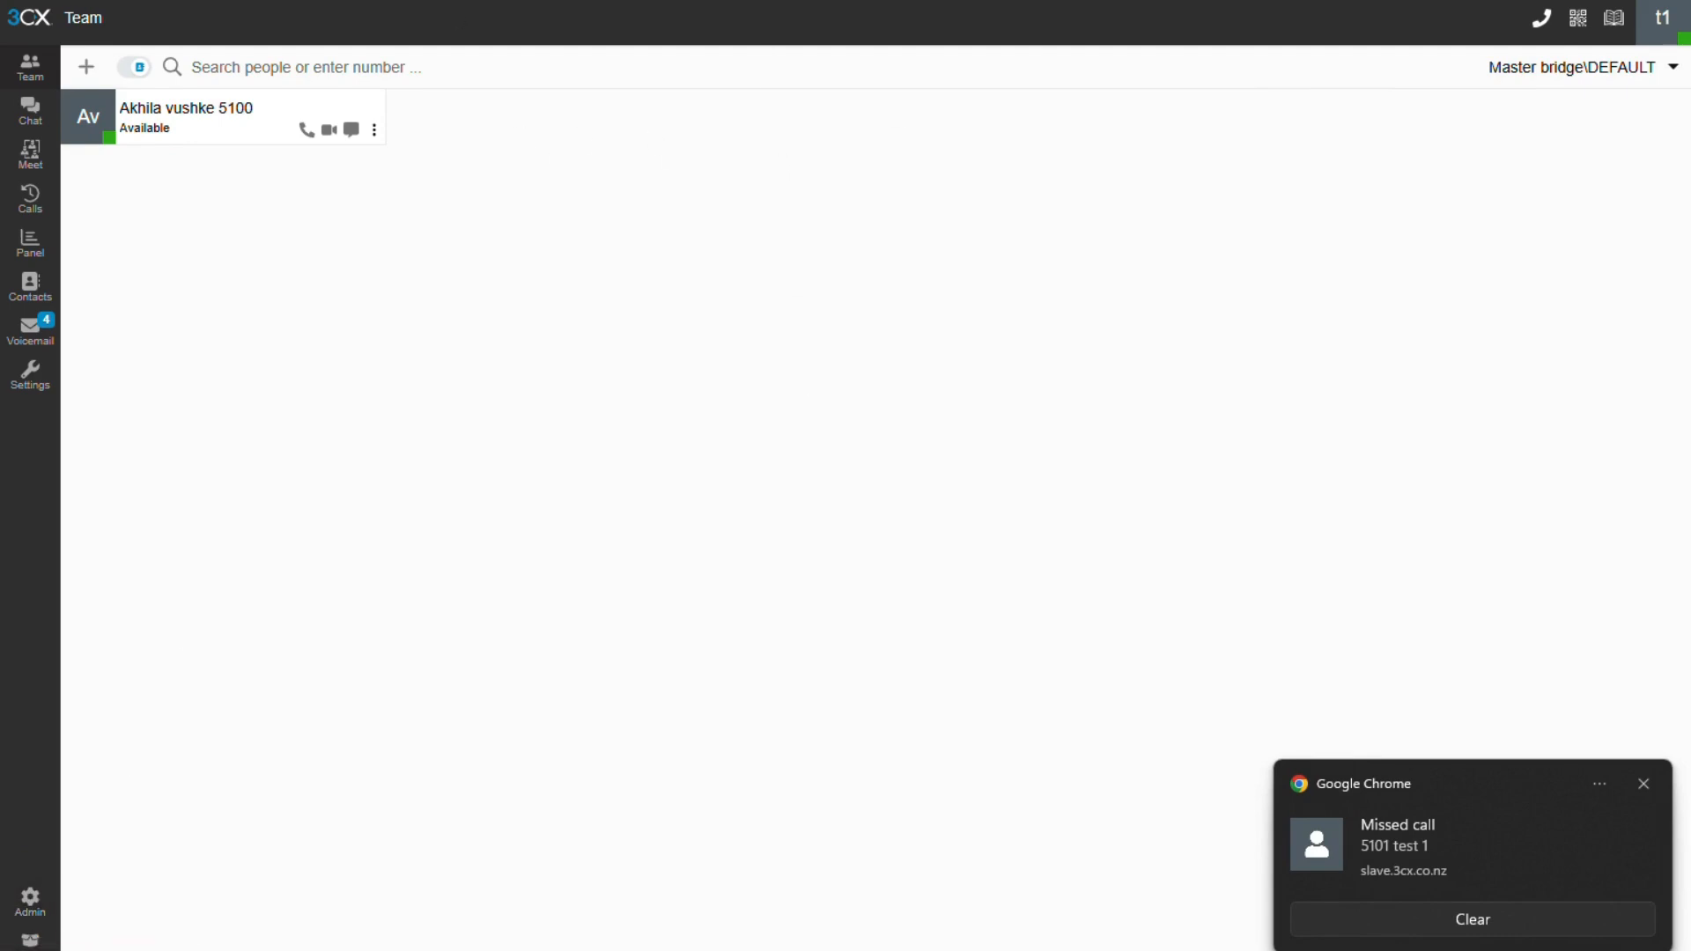
- Switch to the second PBX, place a call from its Team view to test 1 at extension 5101, and end it
key(ctrl+Tab)
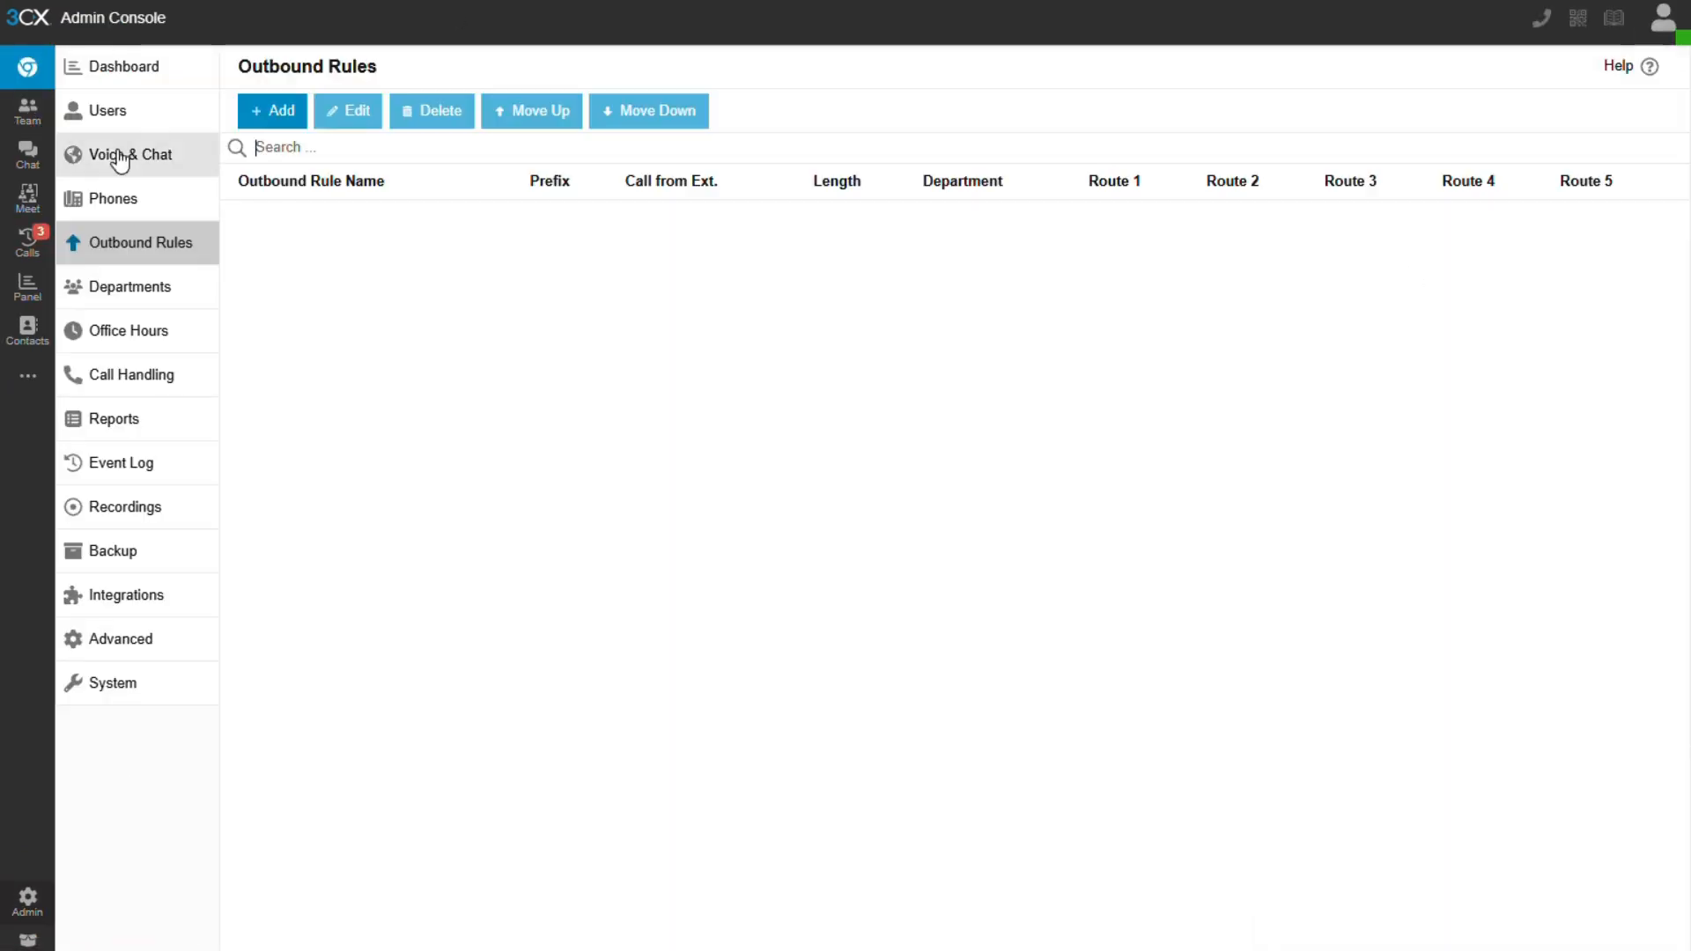
click(29, 123)
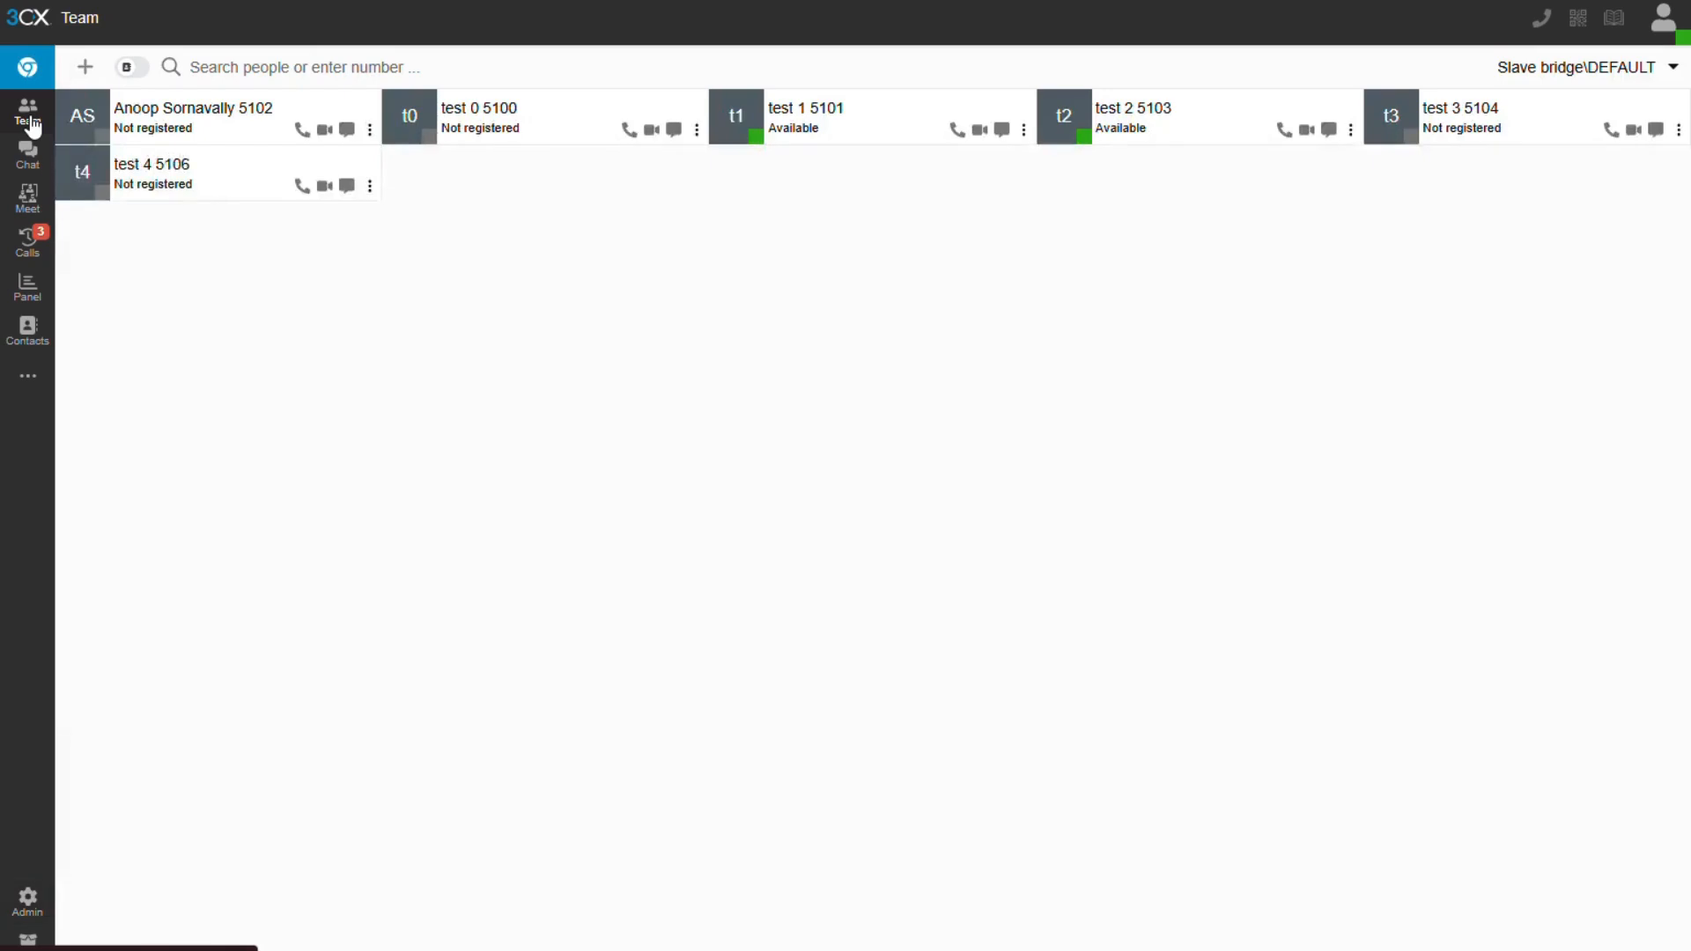
click(954, 133)
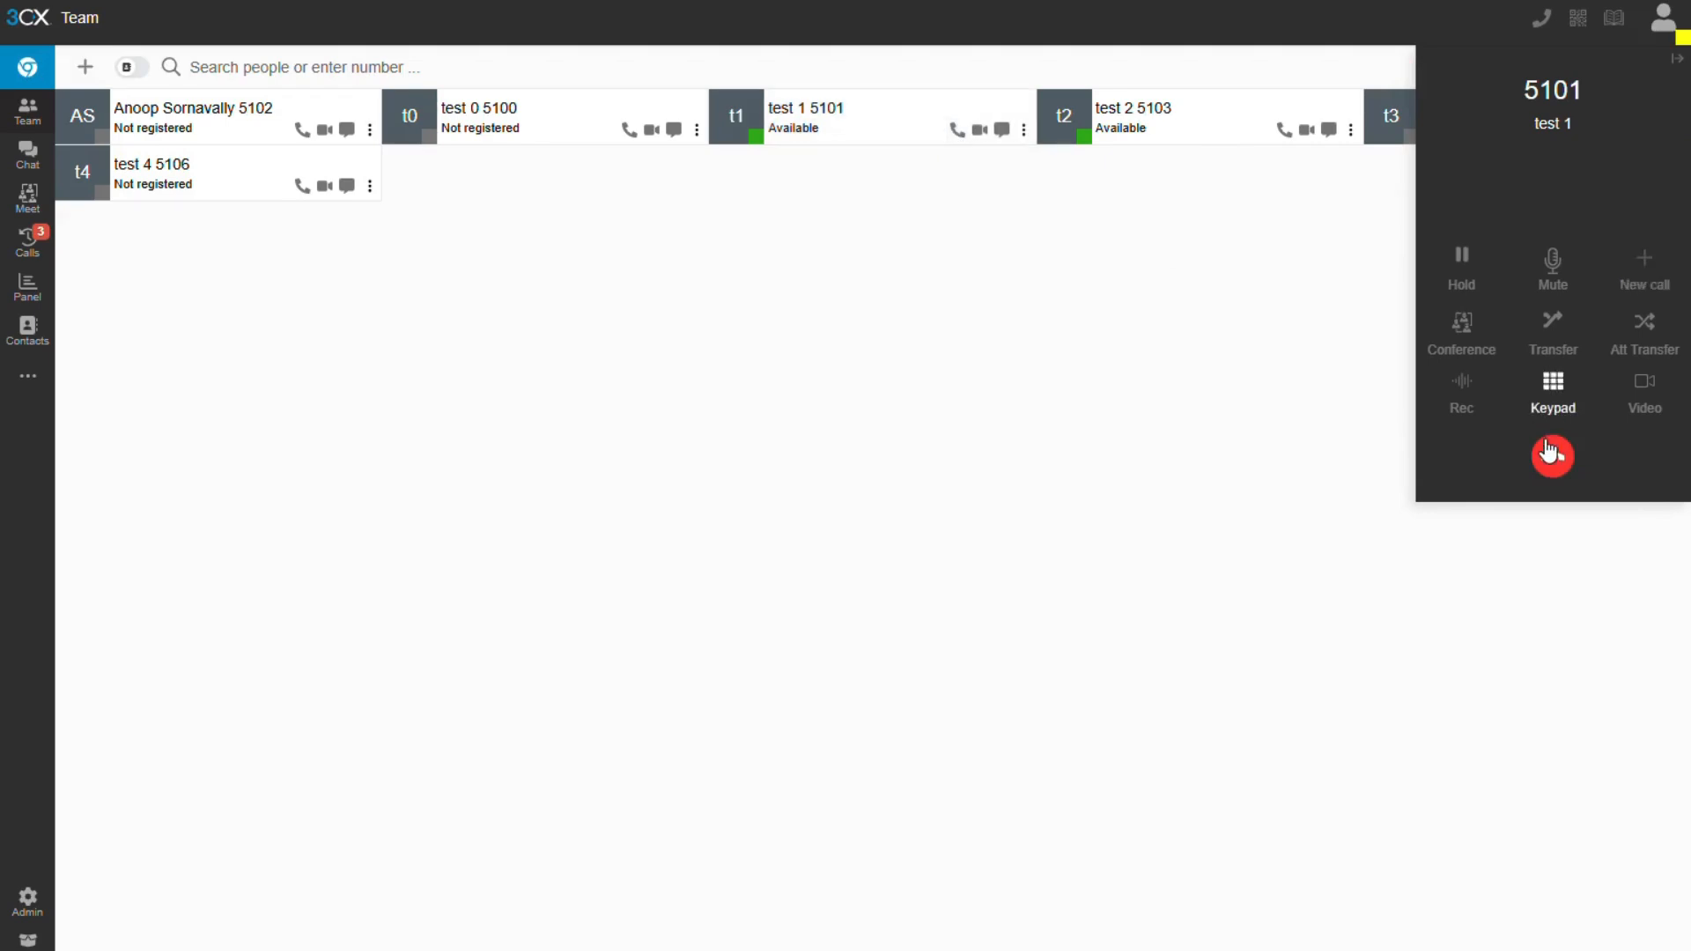
click(1552, 457)
- Start a new outbound rule on the second PBX named Slave bridge, for prefix 5 and a number length of 4
click(26, 900)
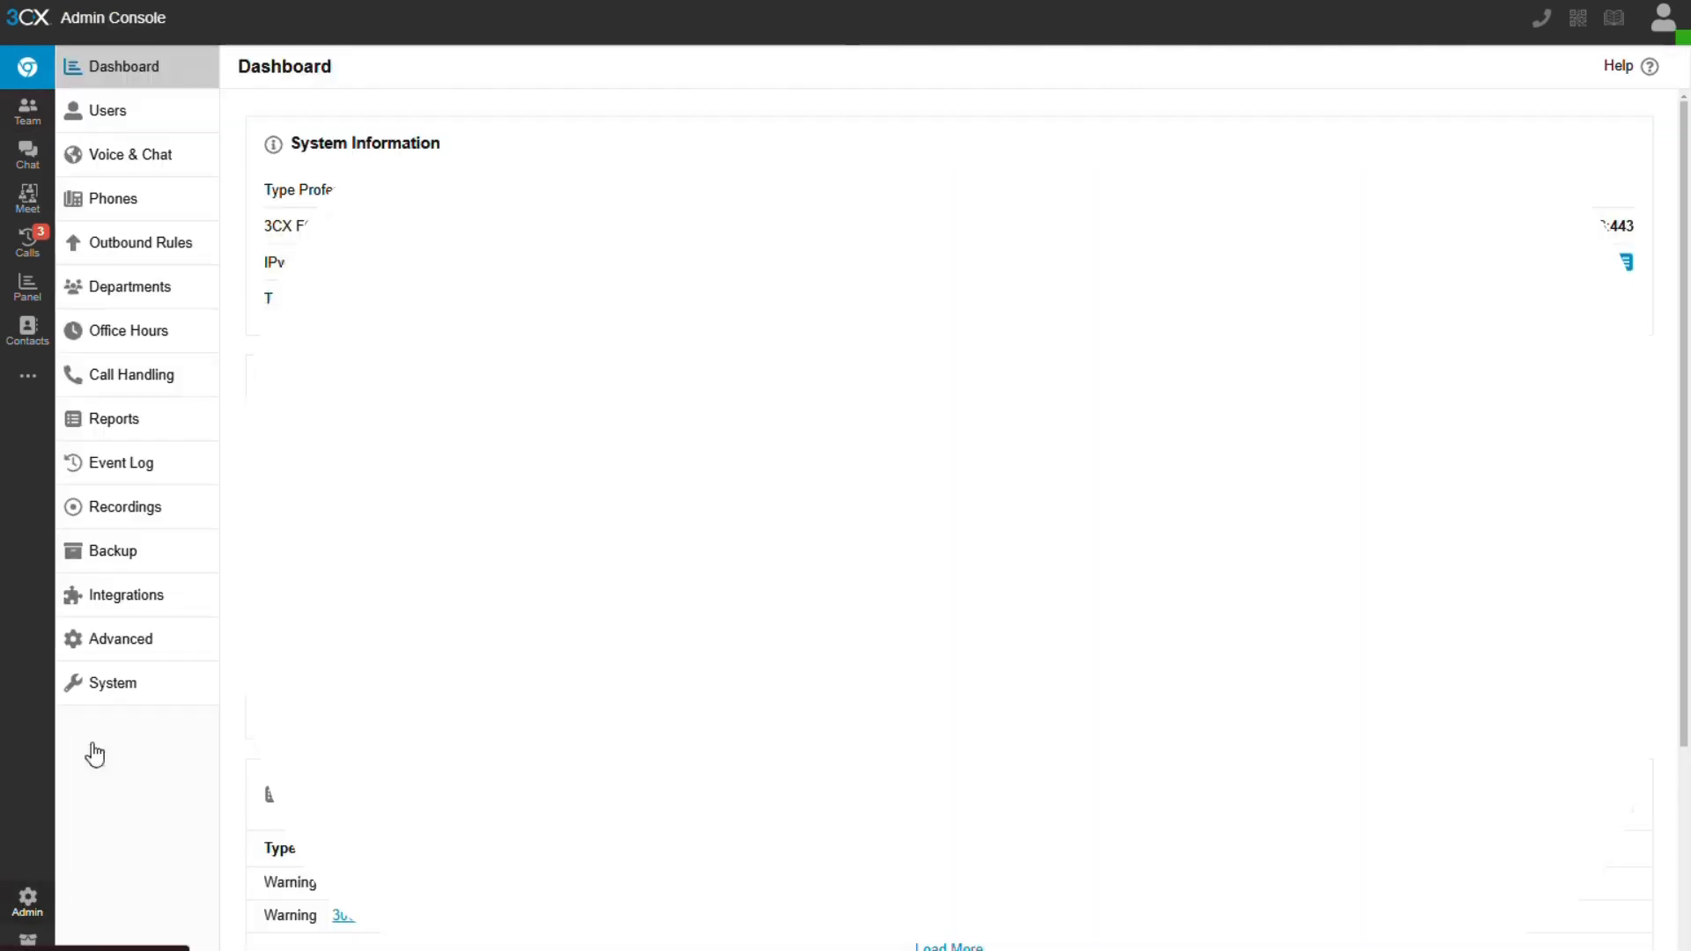
click(162, 262)
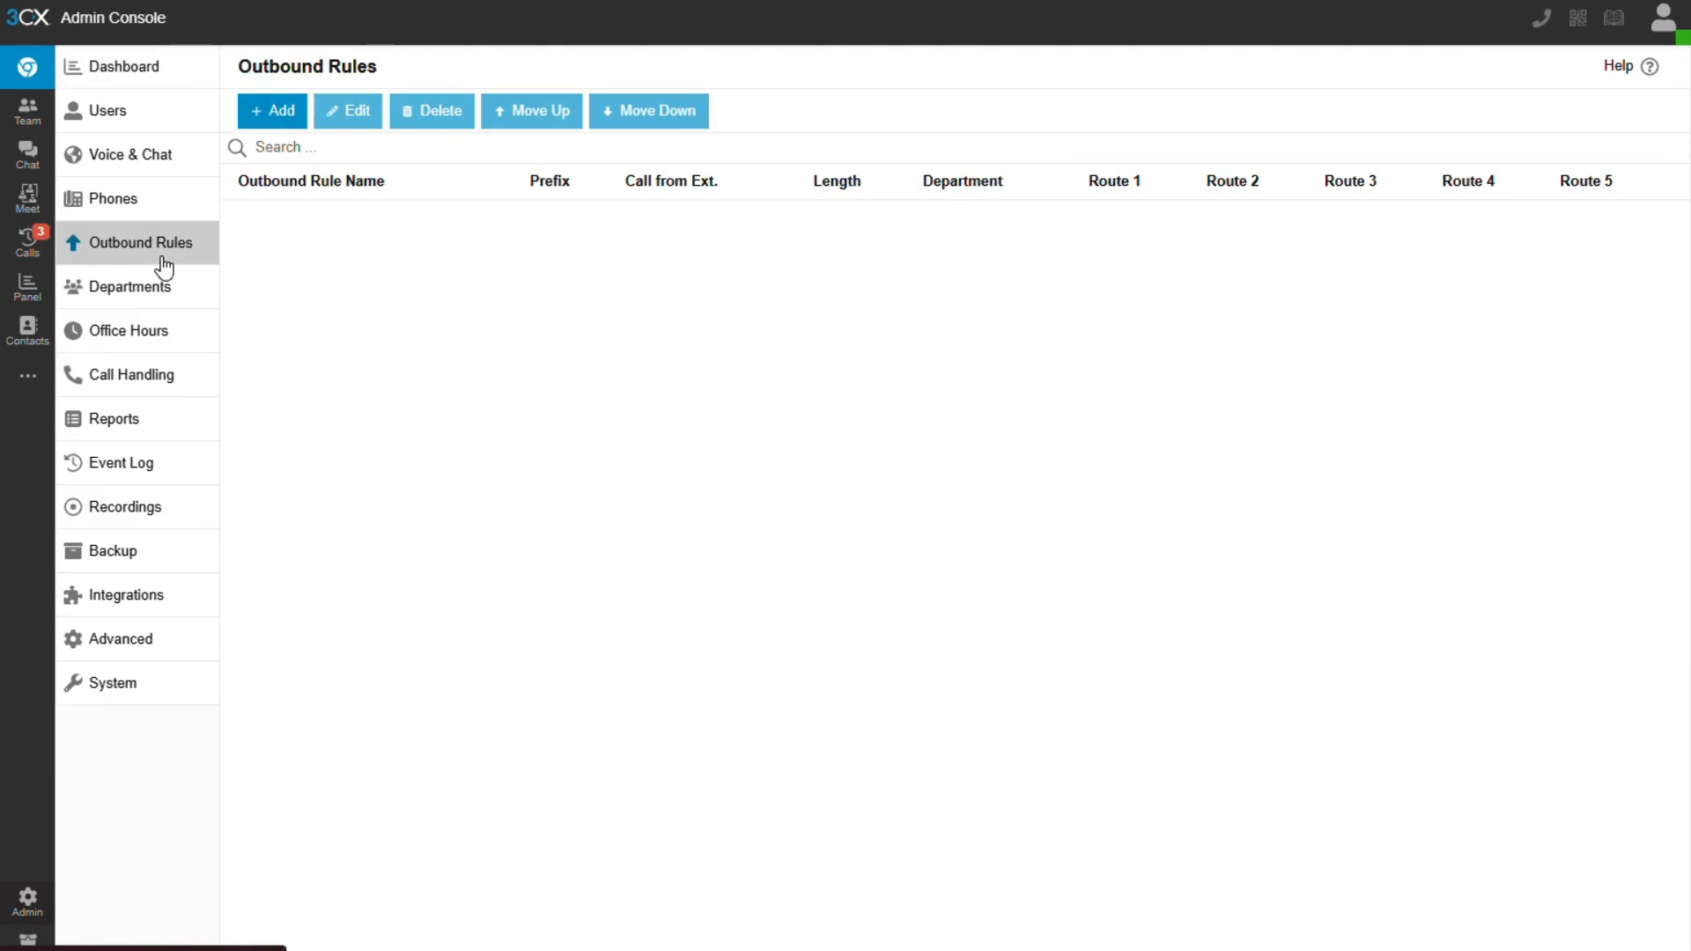
click(273, 113)
click(347, 147)
text(S)
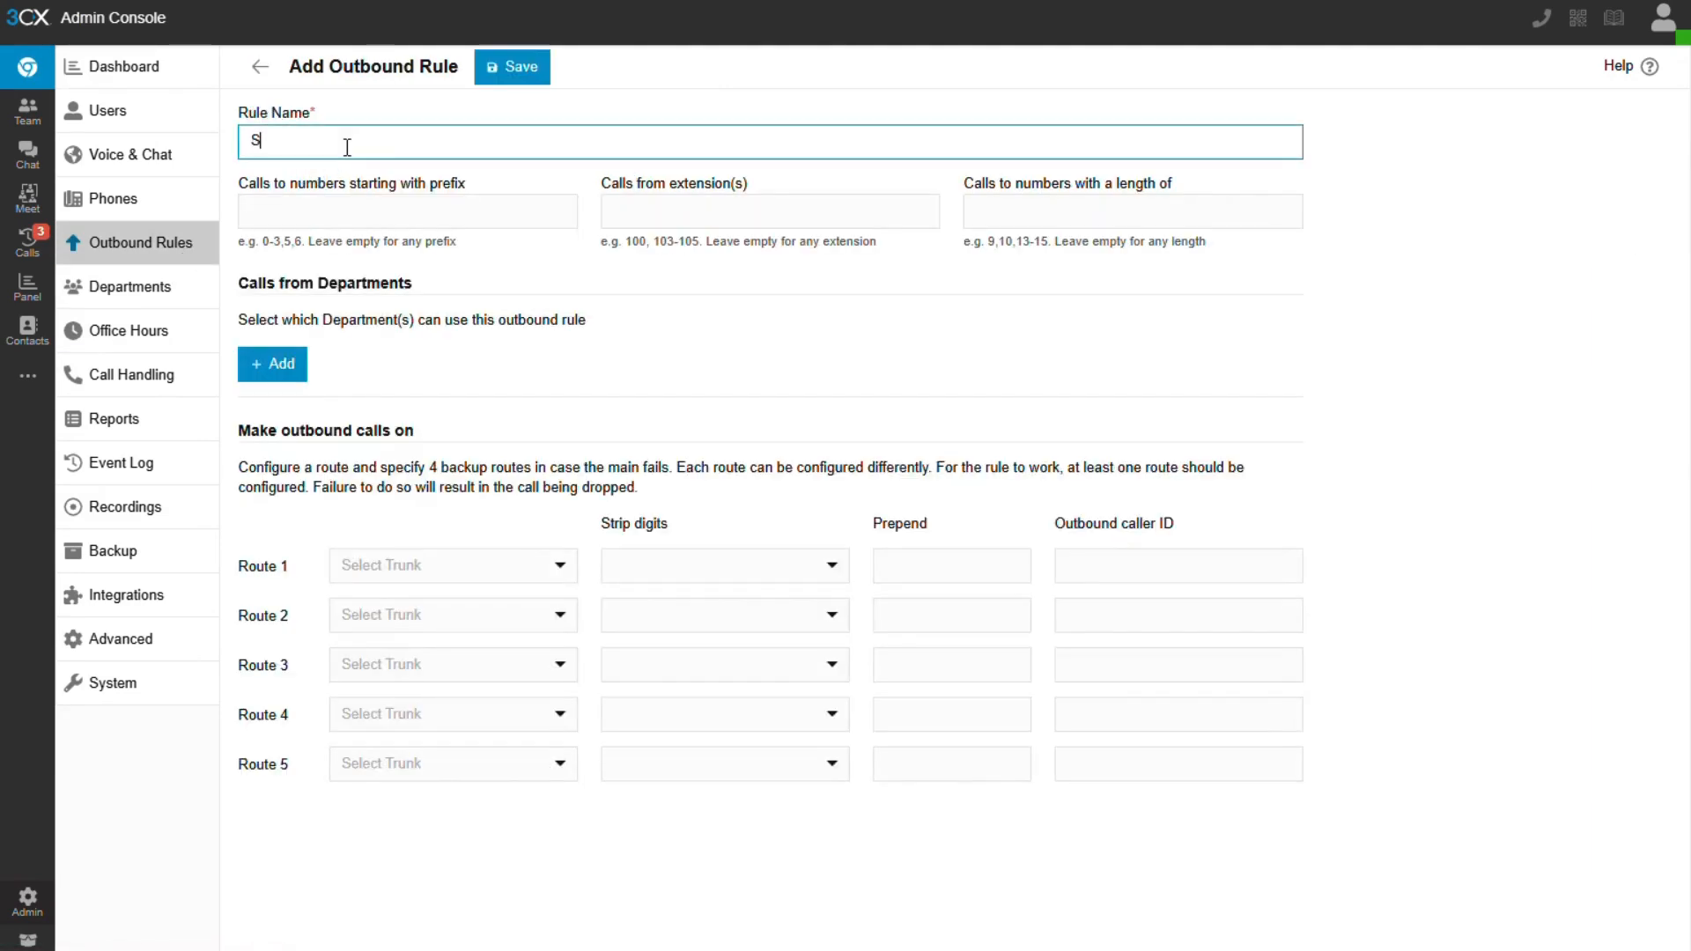
text(lave bridge)
click(349, 213)
text(5)
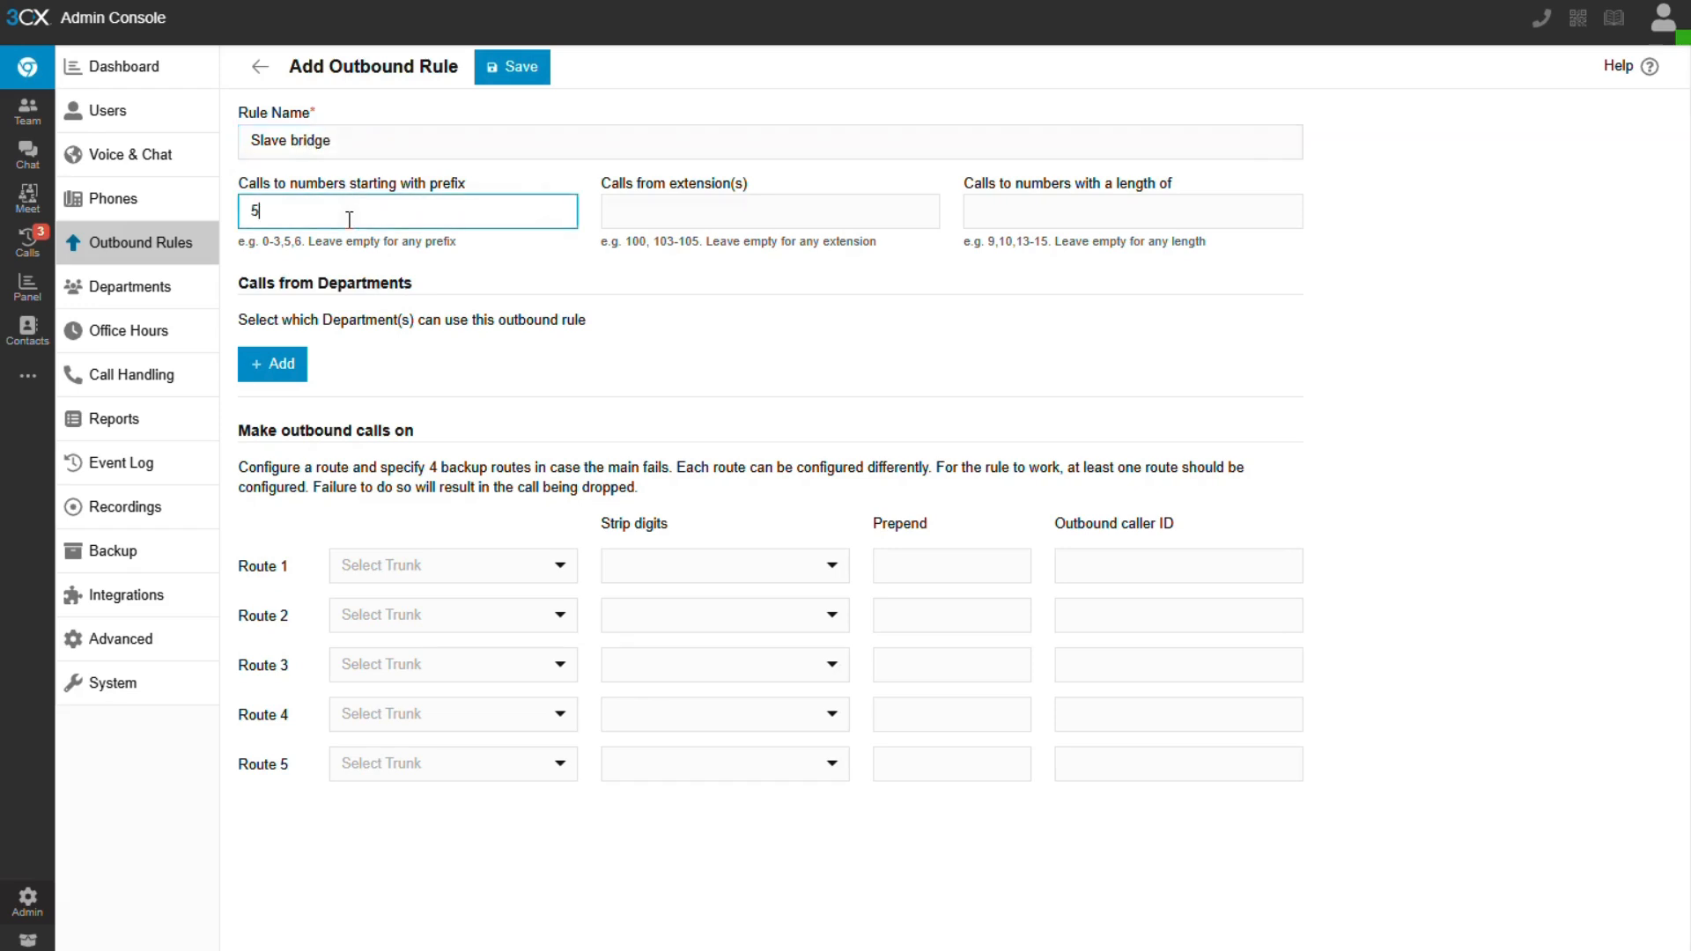
click(1157, 206)
text(4)
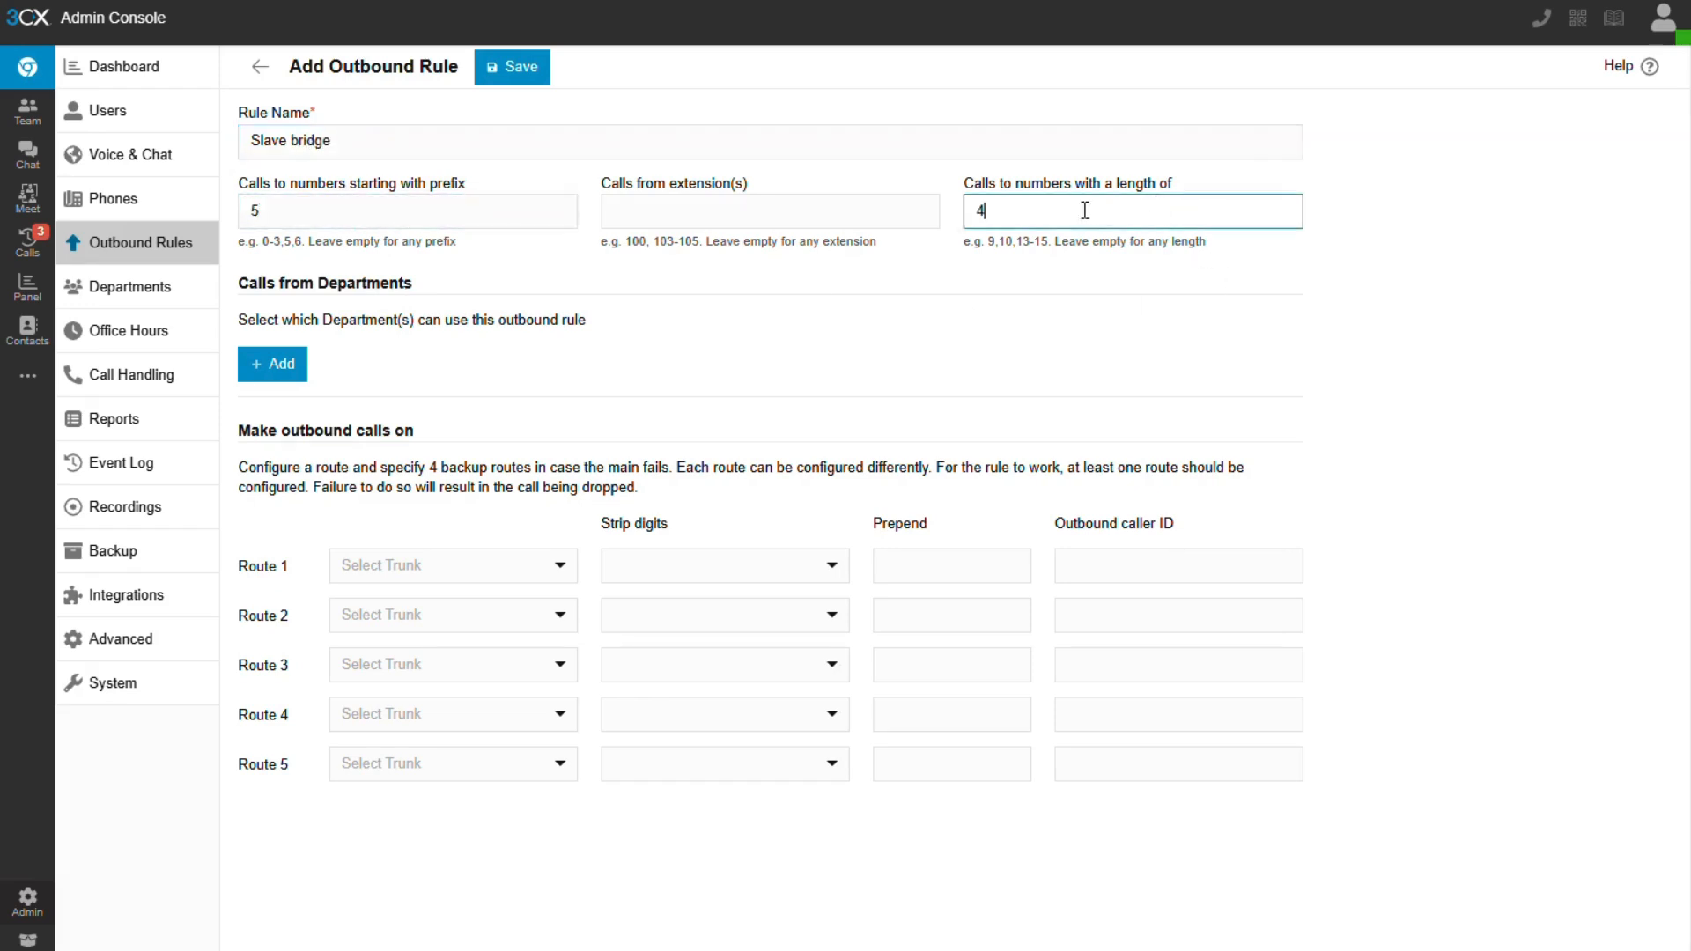
- Add the DEFAULT department to the rule, set Route 1 to Slave bridge stripping the first 1 digit, and save
click(277, 368)
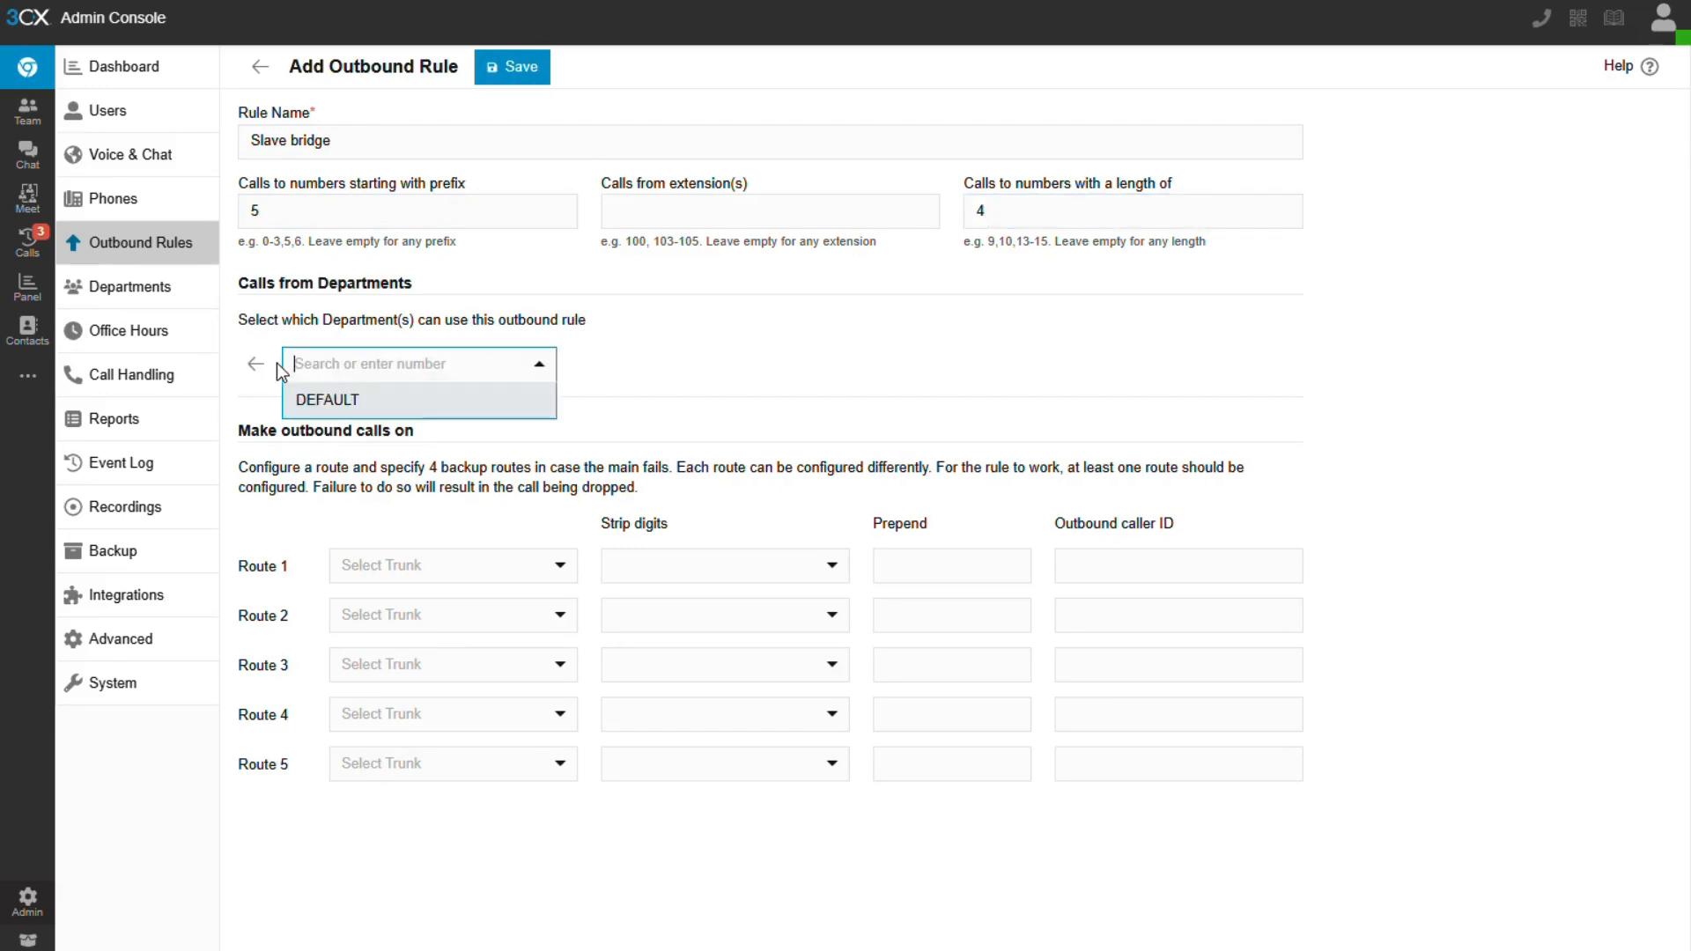
click(327, 398)
click(462, 615)
click(471, 639)
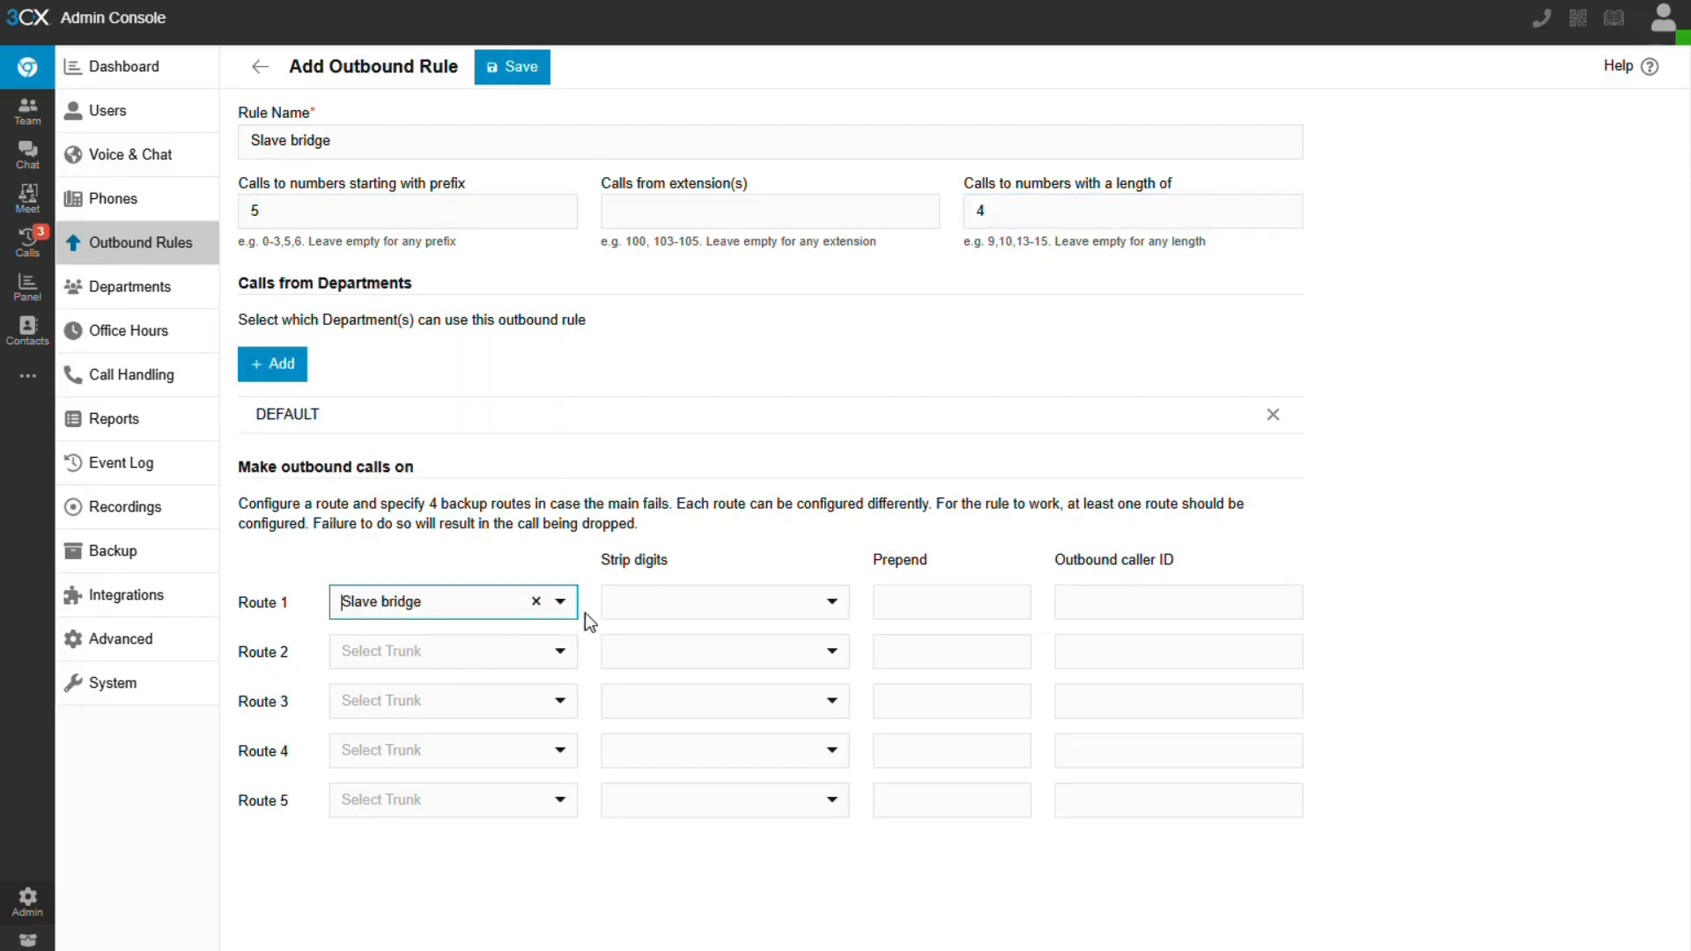
click(646, 608)
click(670, 673)
click(518, 68)
- Return to the second PBX's Team view, call test 1 at extension 5101 across the bridge, and hang up
click(43, 115)
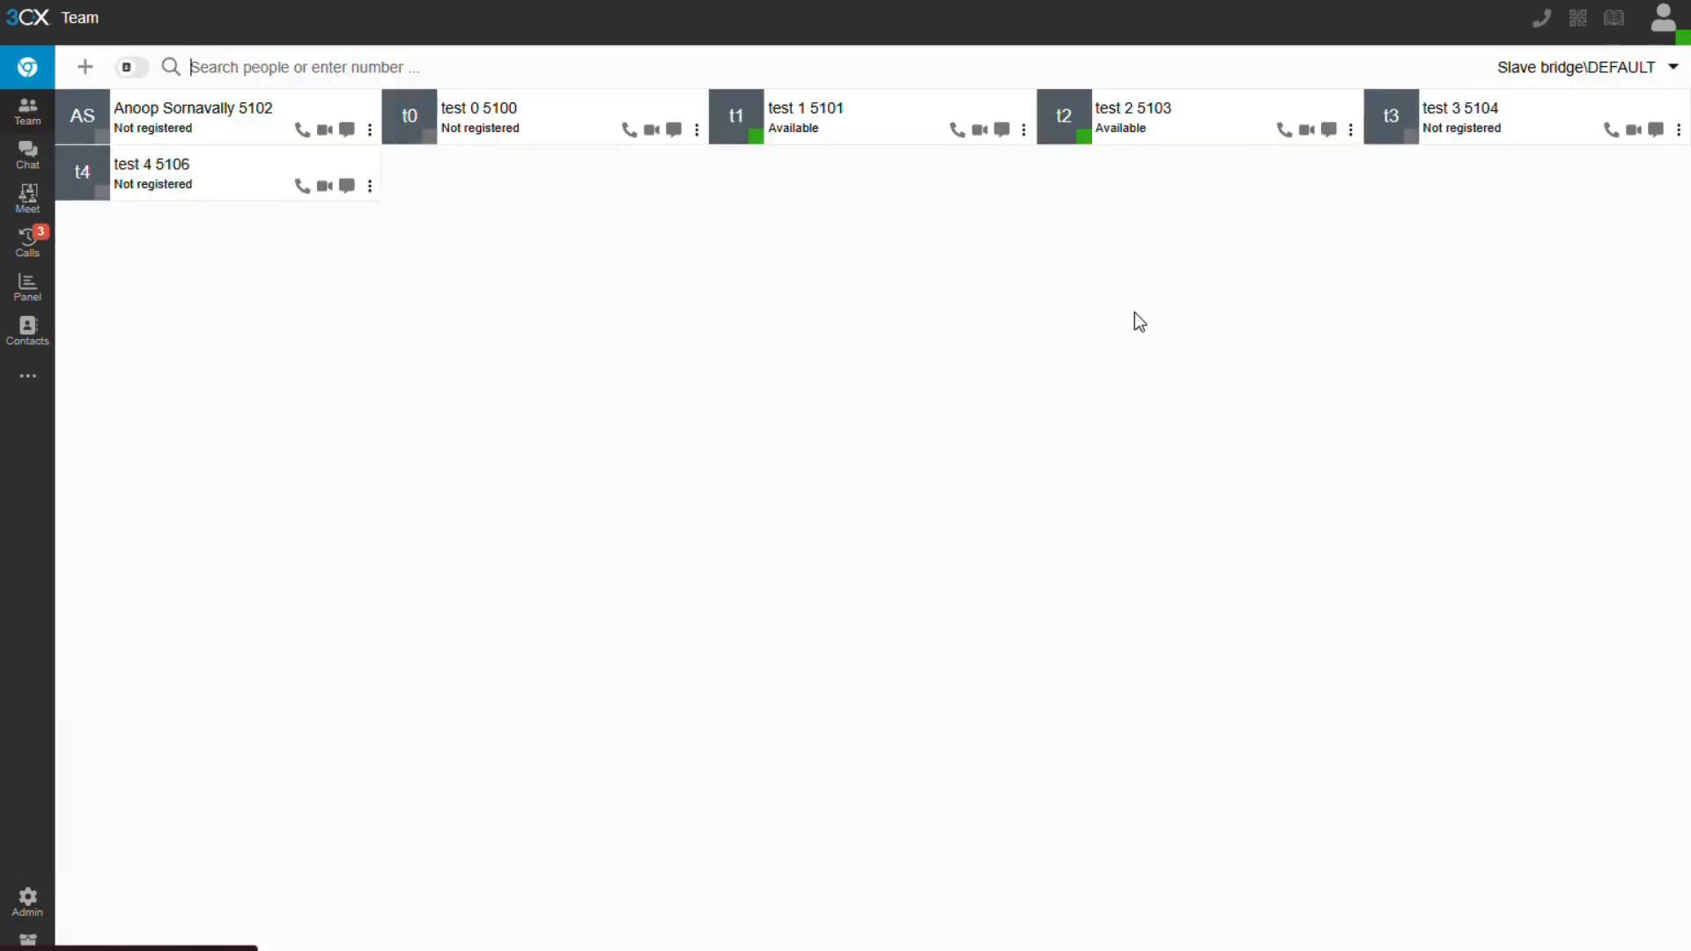
click(958, 132)
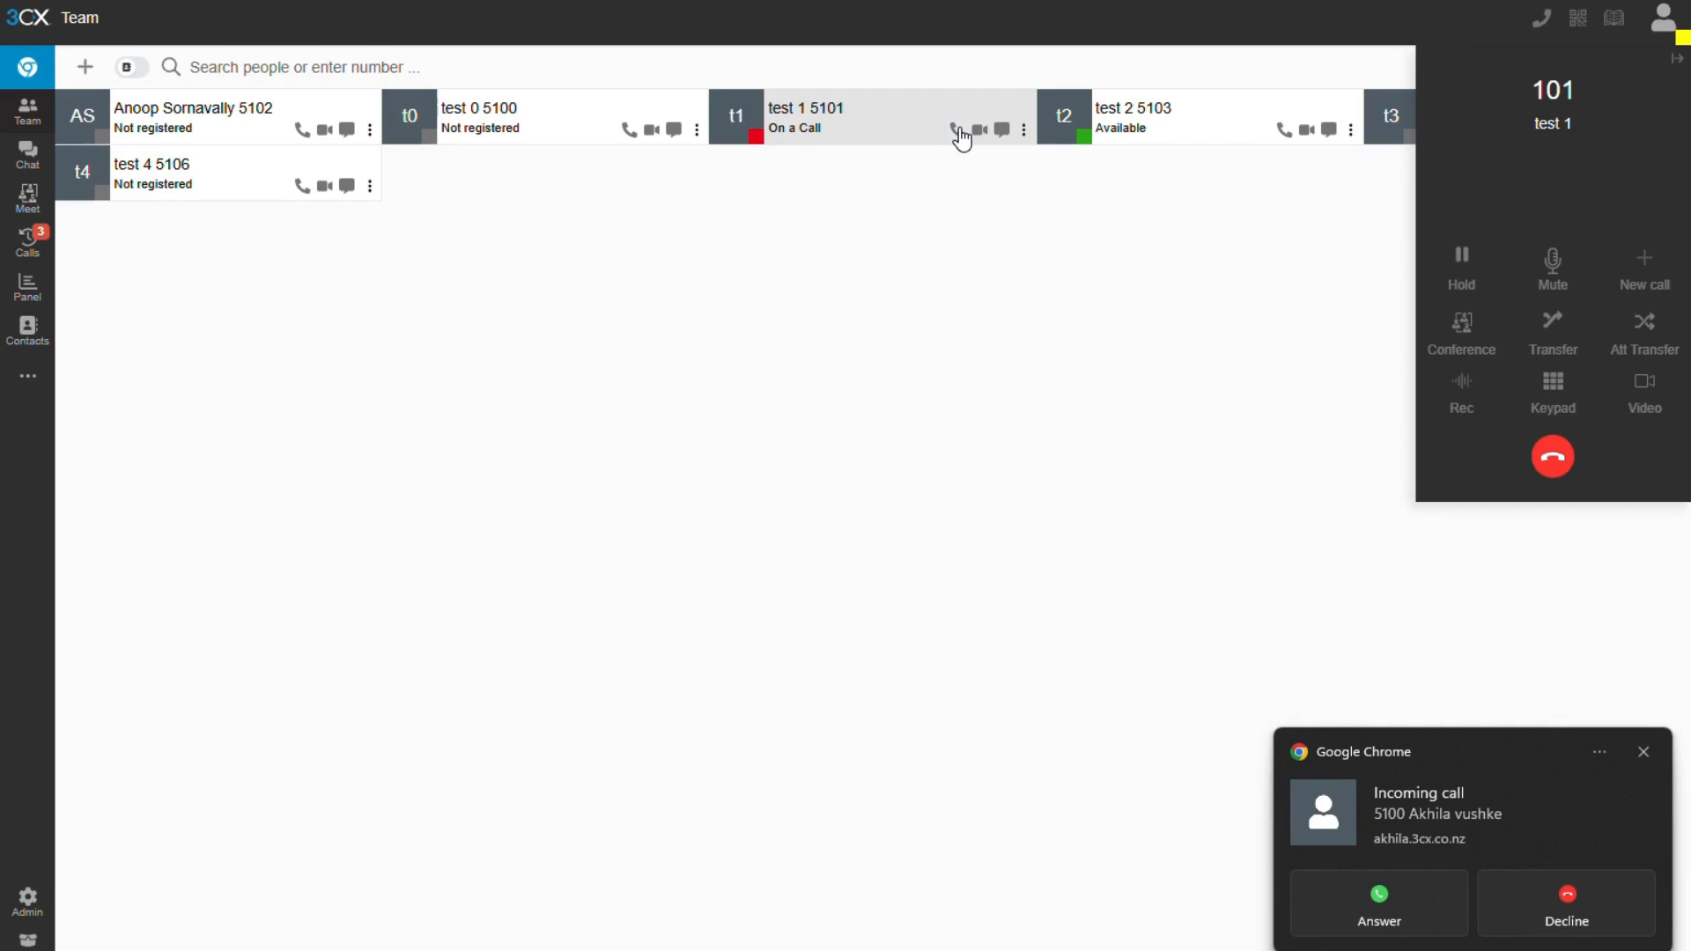
click(1555, 459)
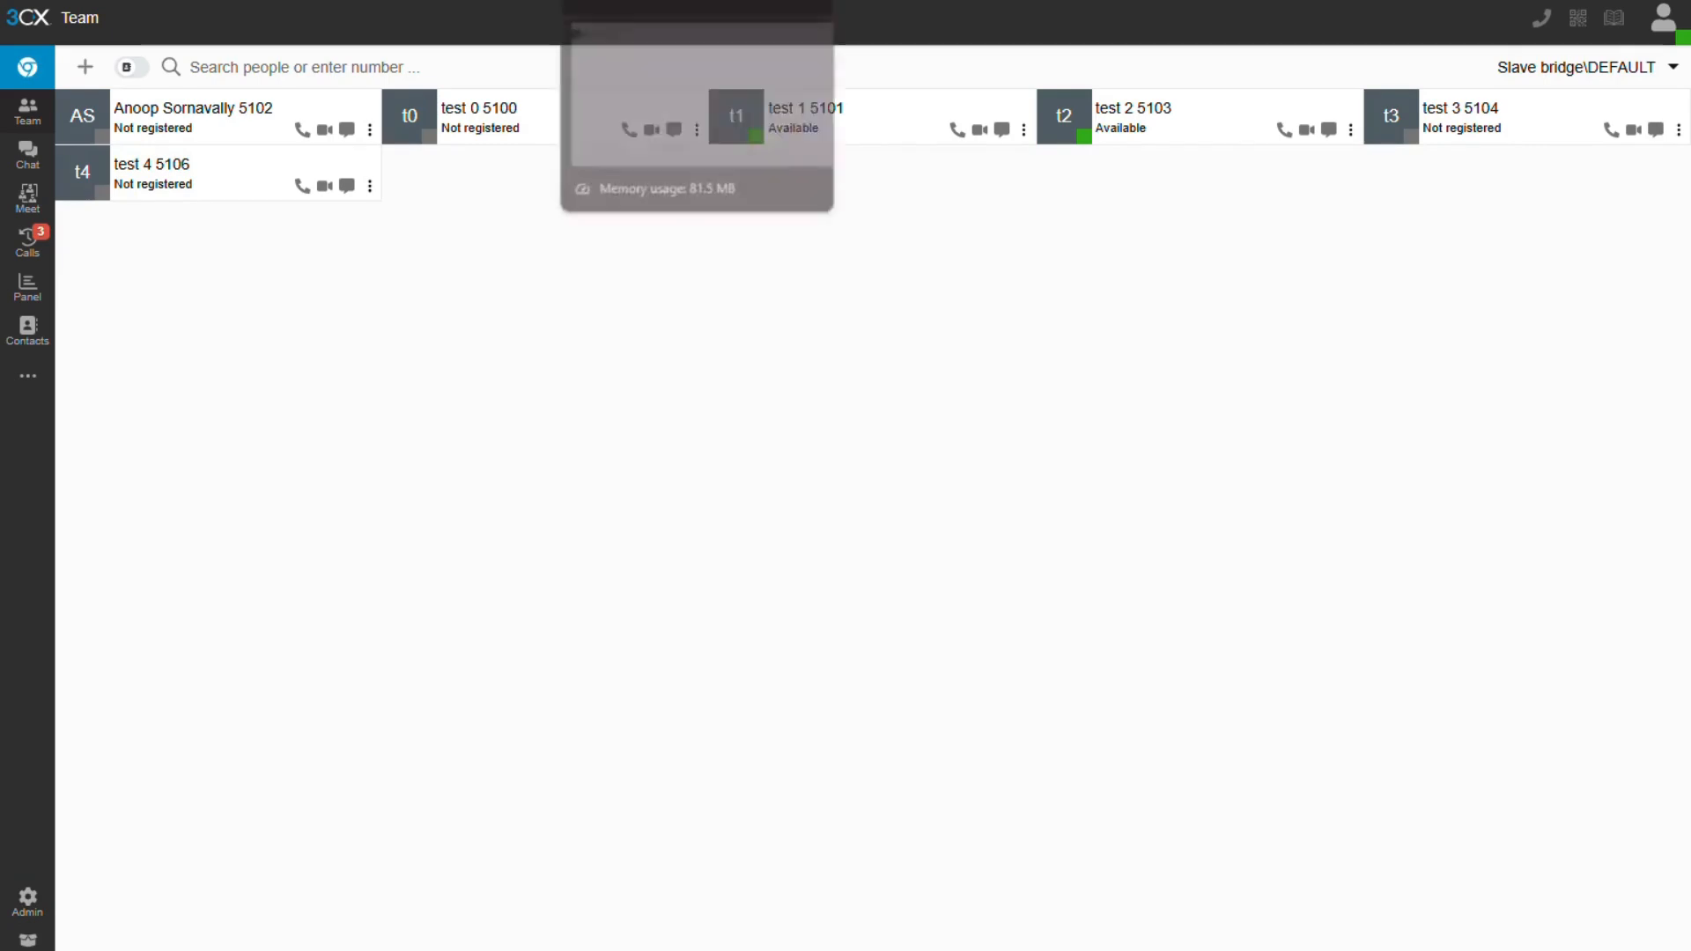
- Switch back to the first PBX and review the Bridge outbound rule's prefix, length, department and route settings without changing them
click(652, 0)
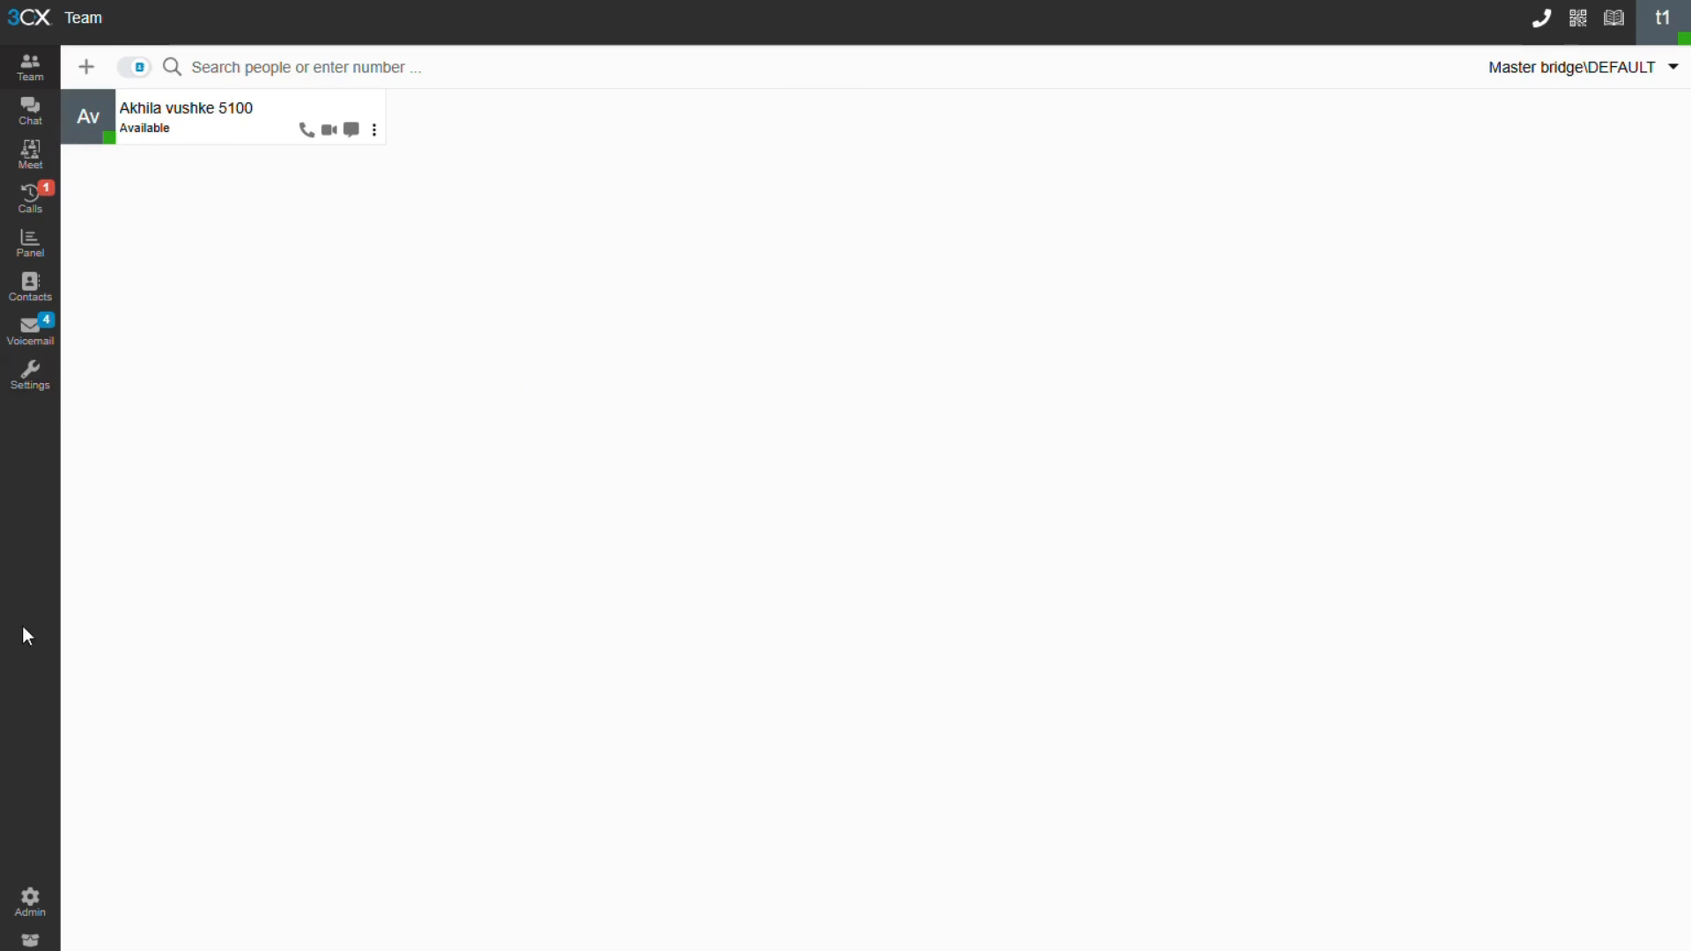
click(26, 899)
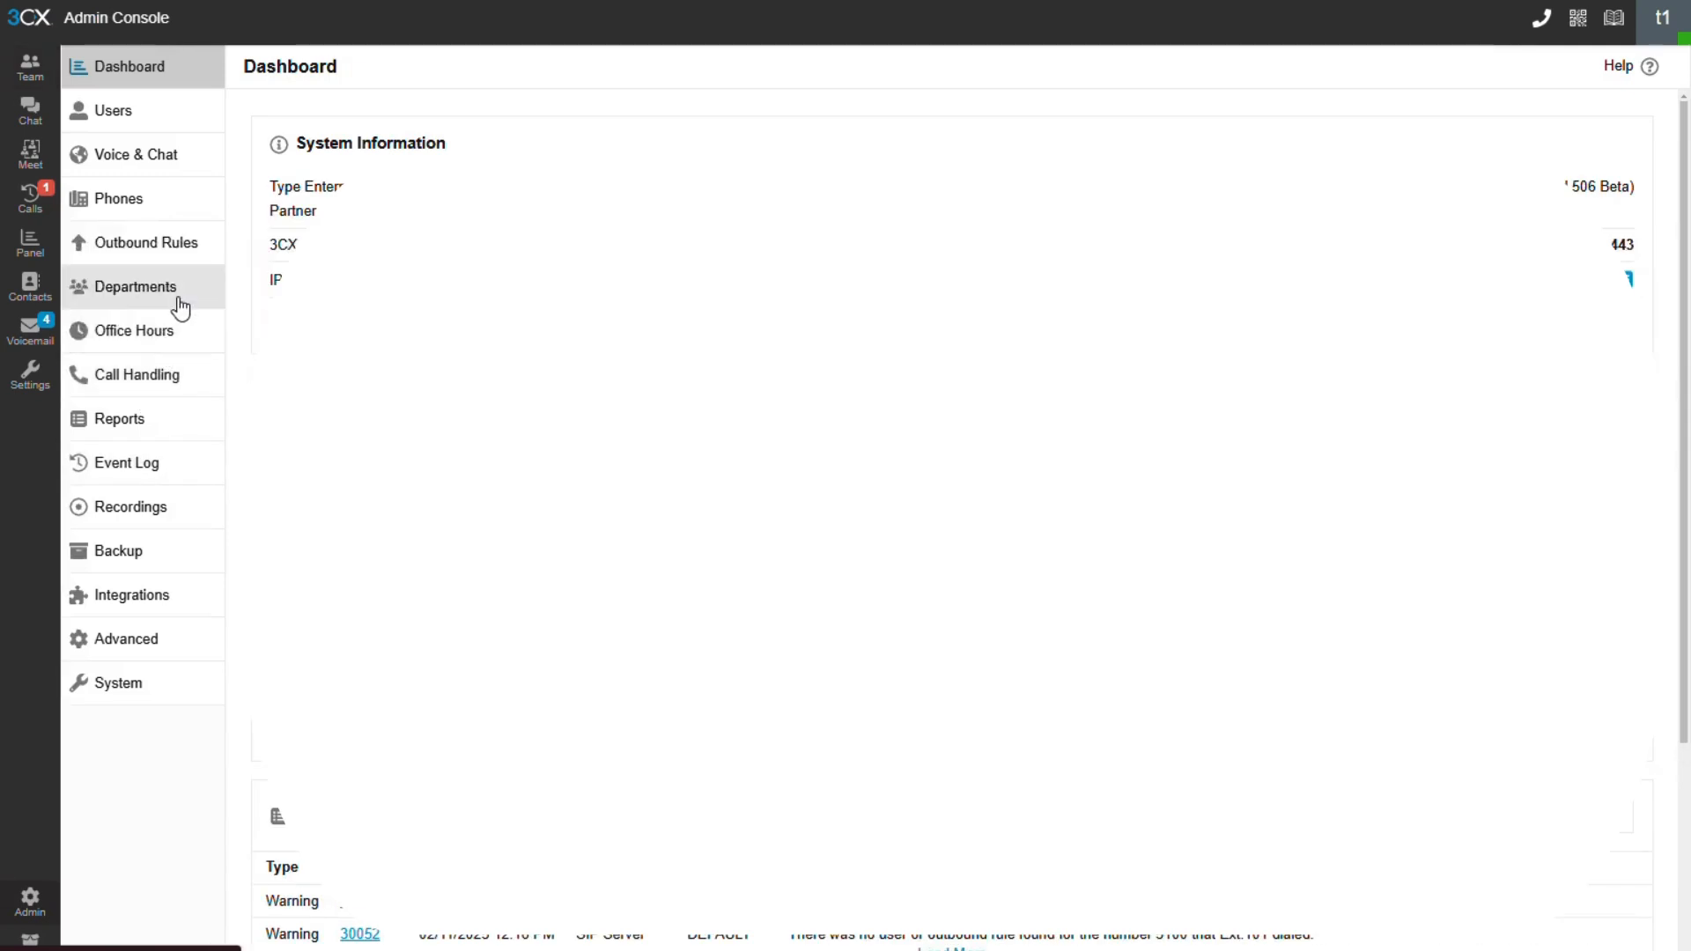
click(164, 246)
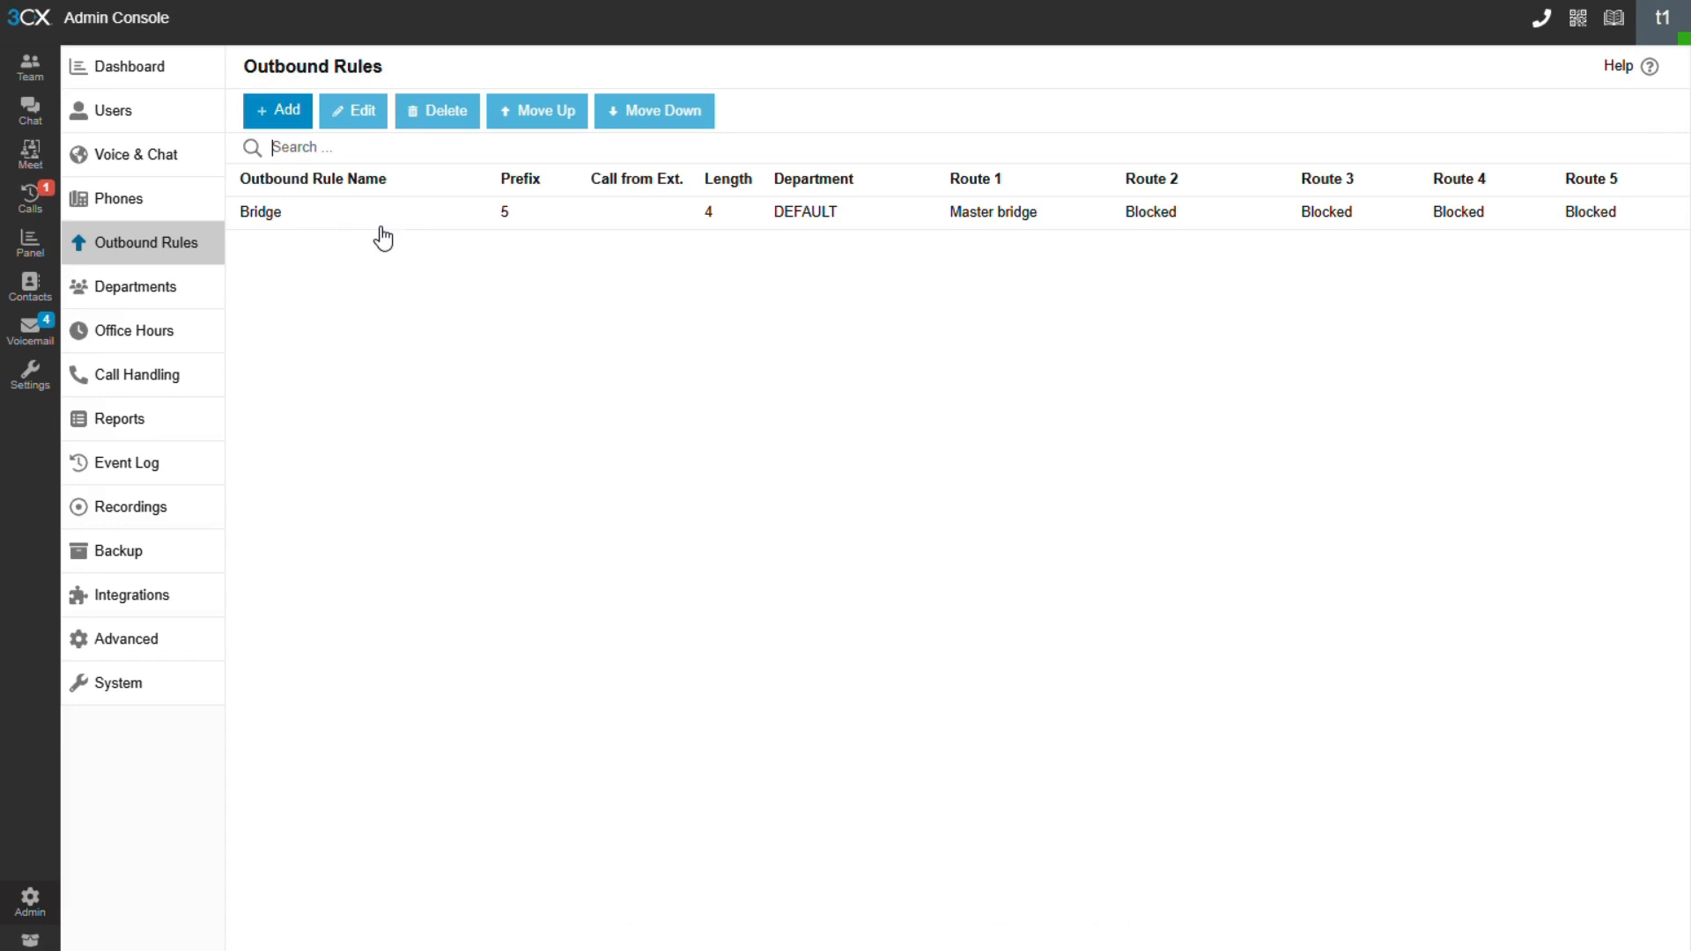
click(424, 216)
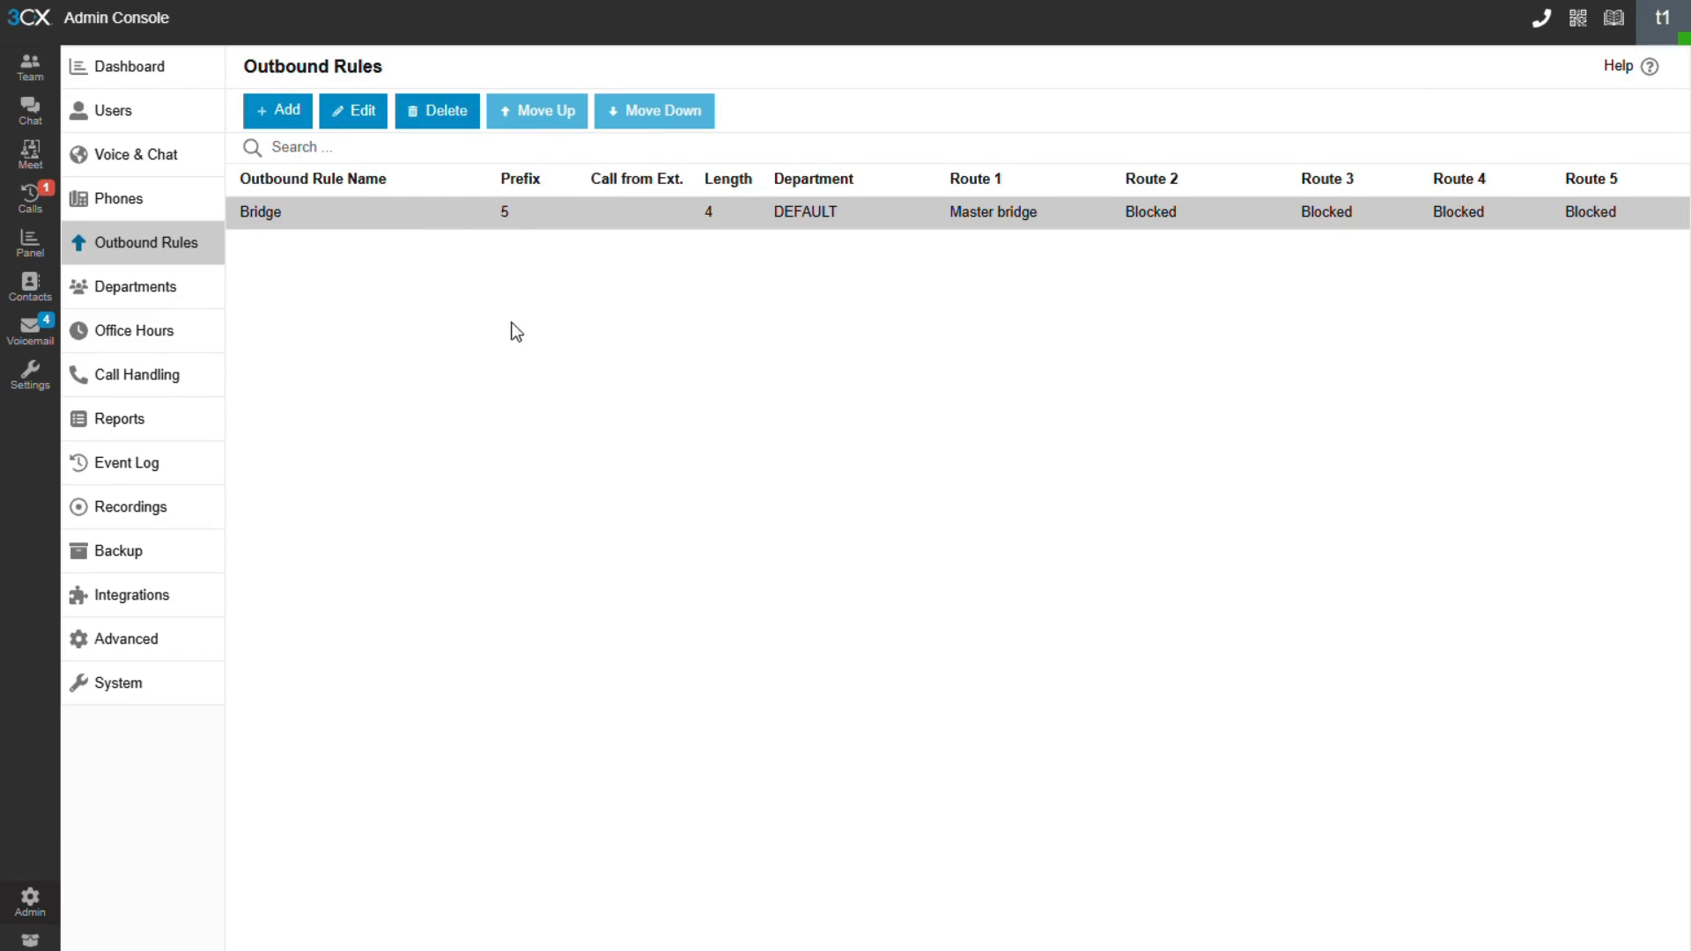
click(518, 216)
click(518, 216)
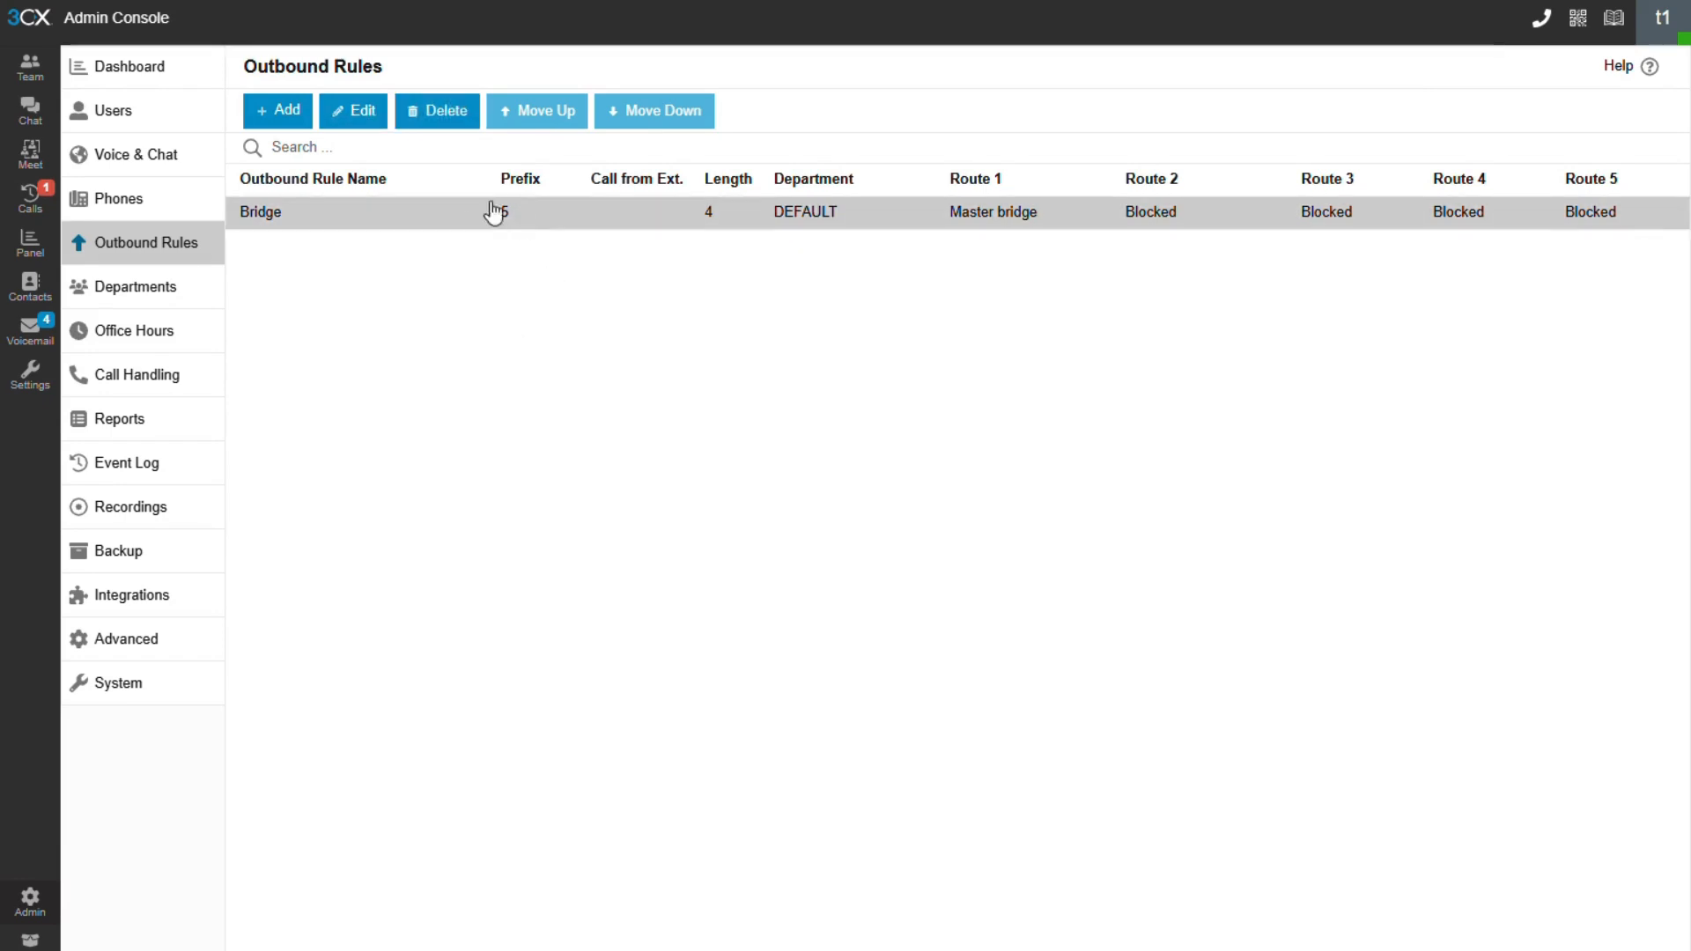
click(354, 112)
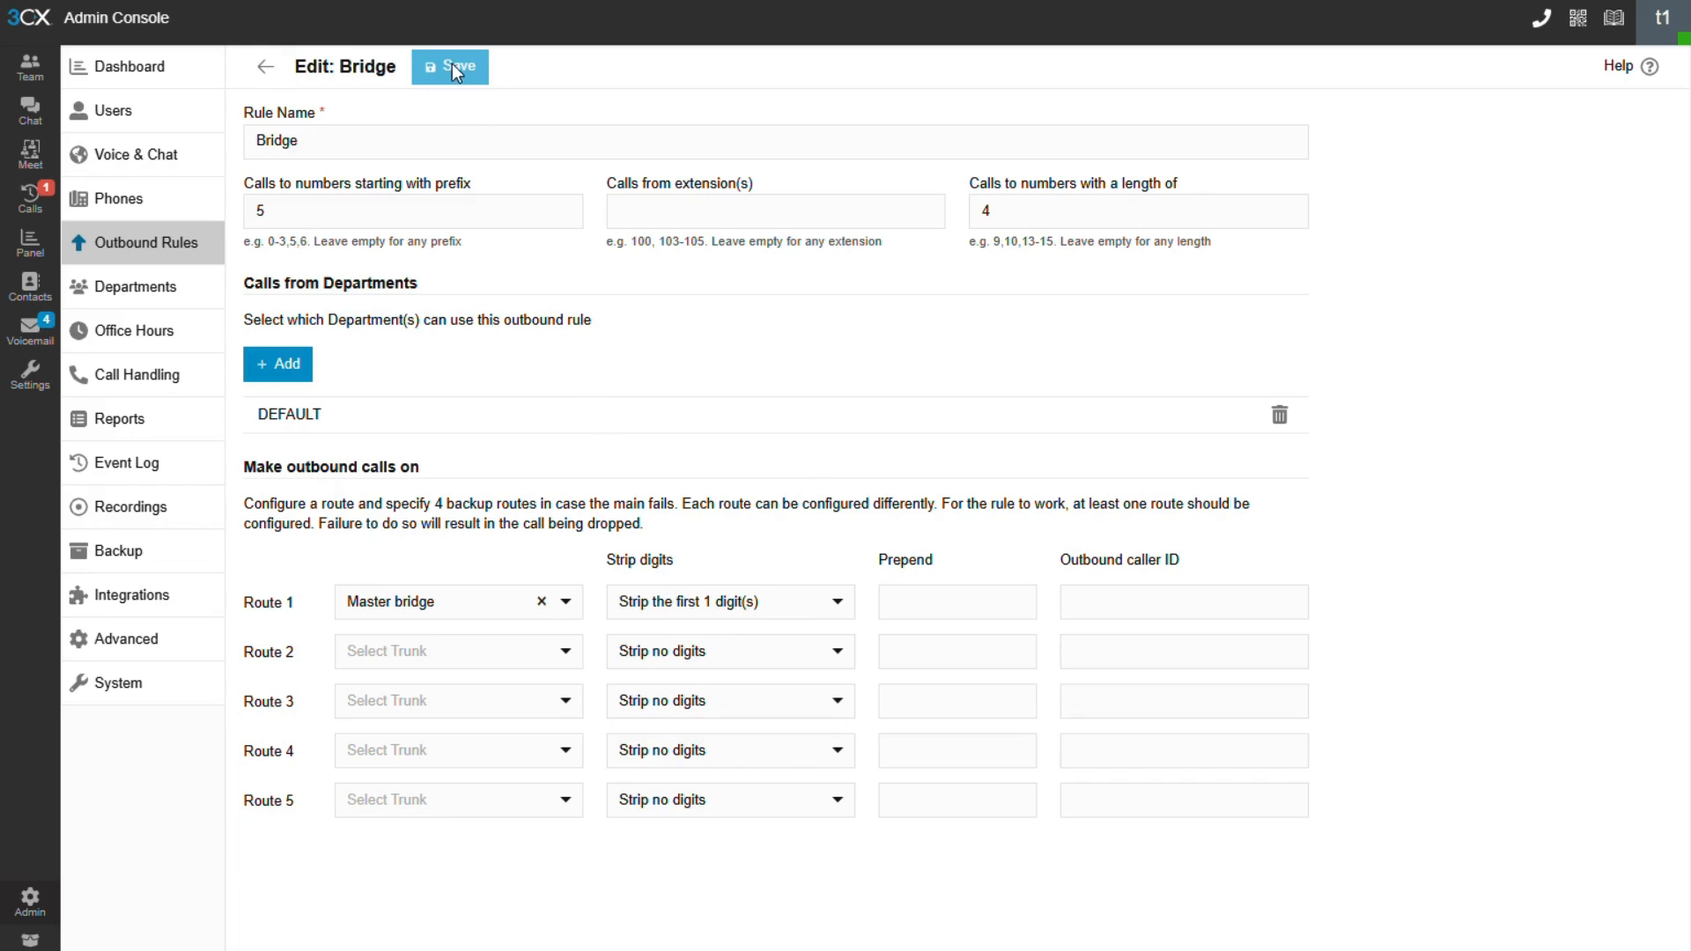
click(265, 67)
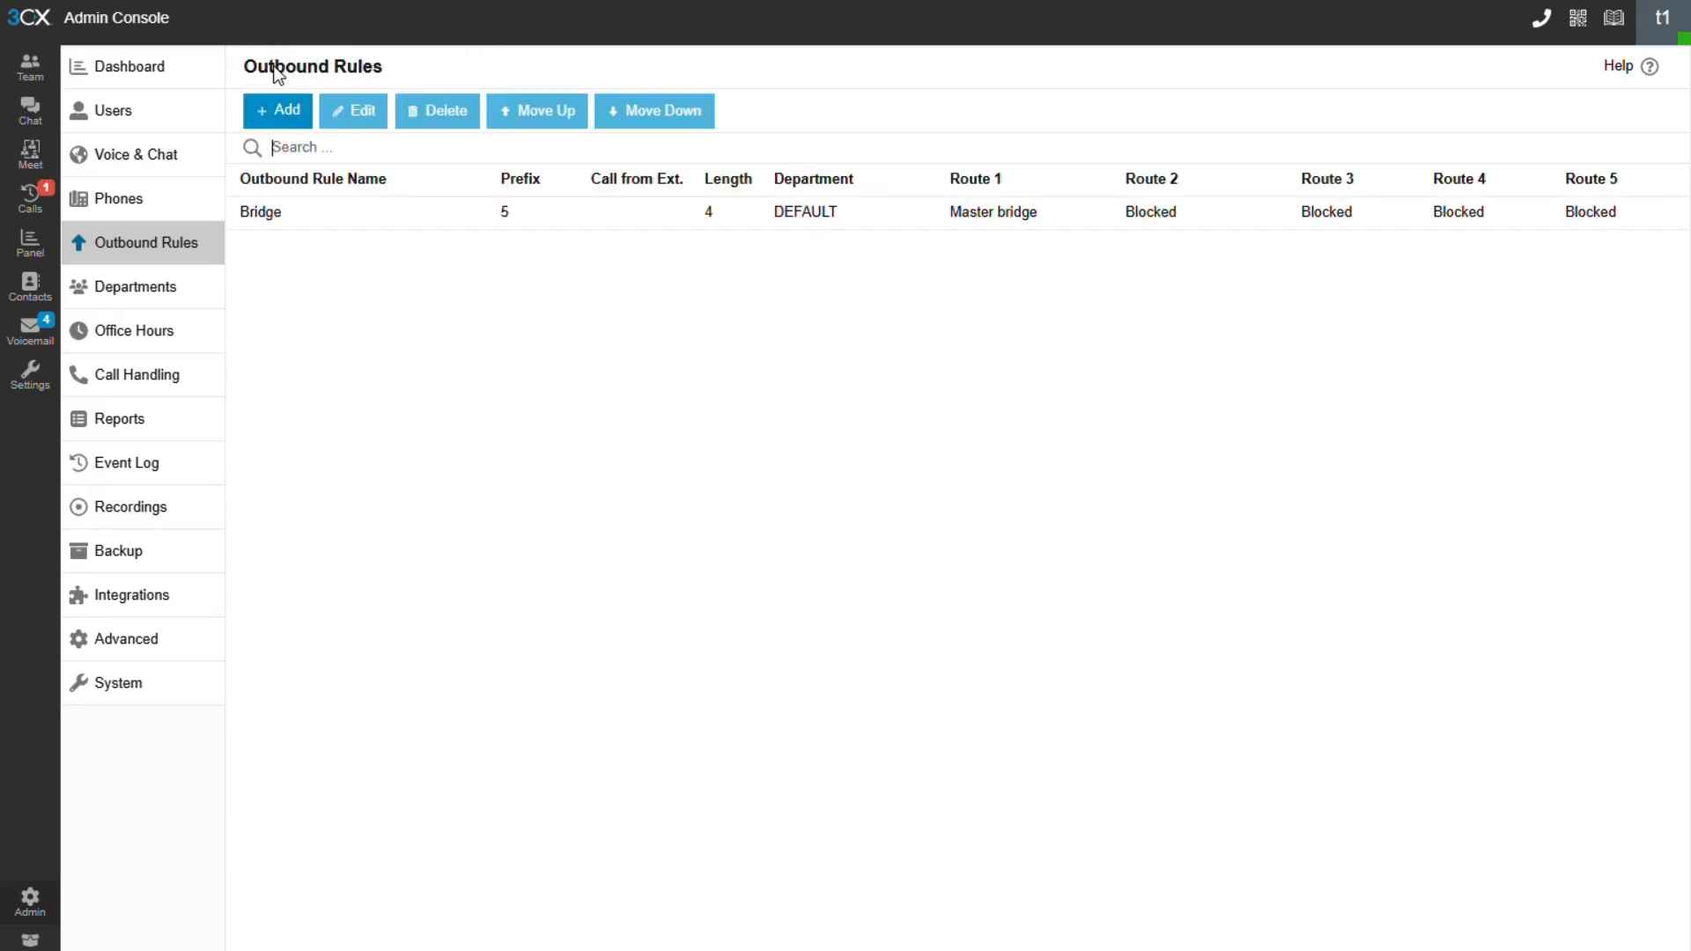